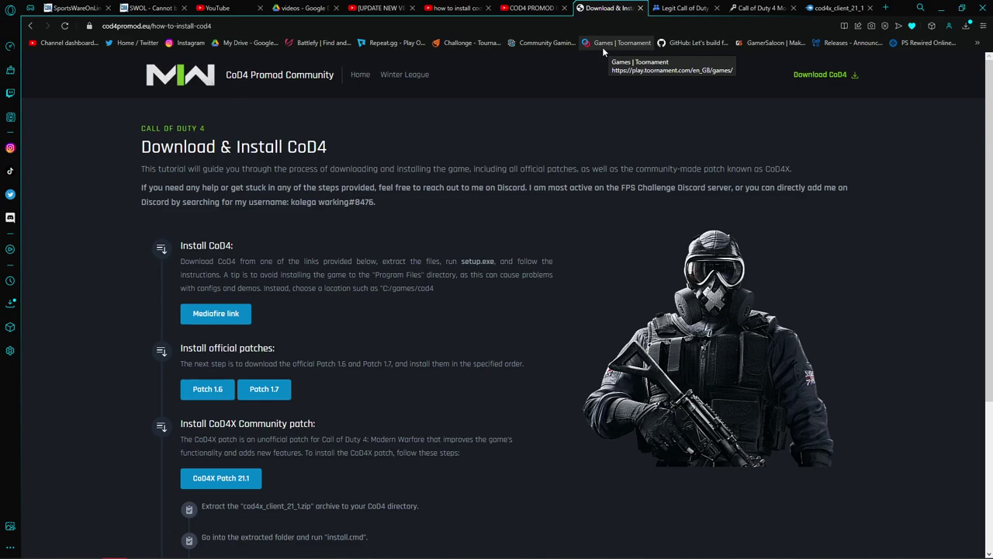
# - Review the open tabs for the CD key thread, Punkbuster setup and cod4x_client_21_1 download, and return to the CoD4 install guide
pyautogui.click(670, 7)
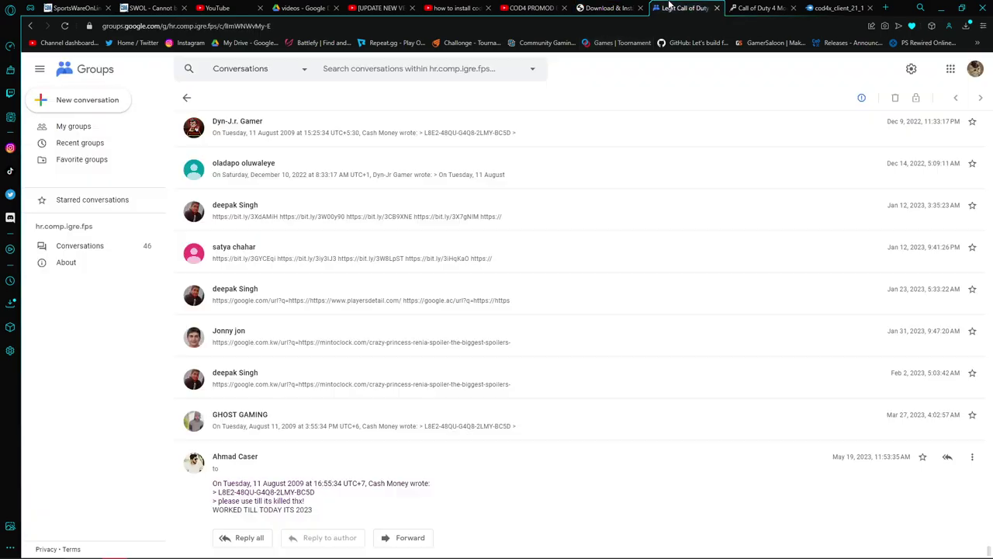
pyautogui.click(757, 7)
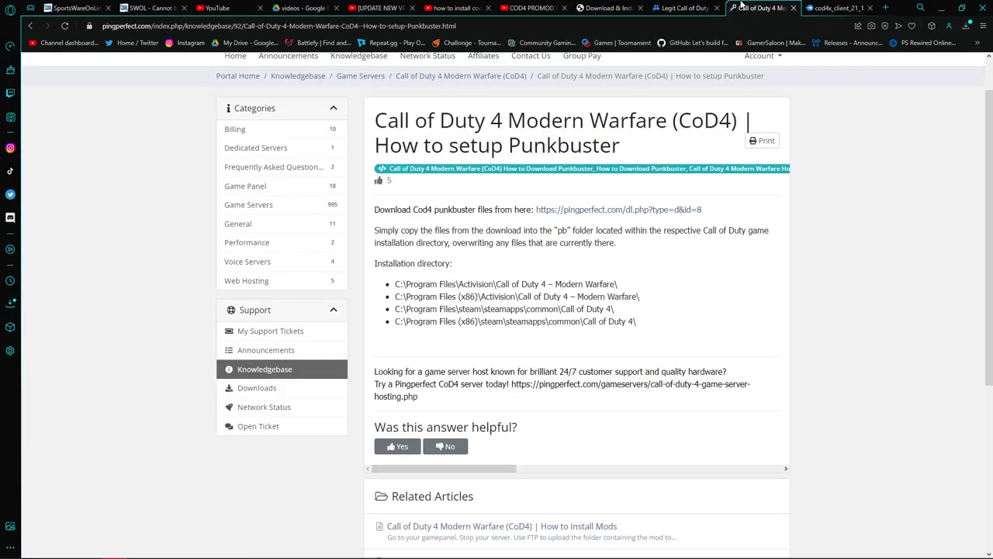
pyautogui.click(827, 6)
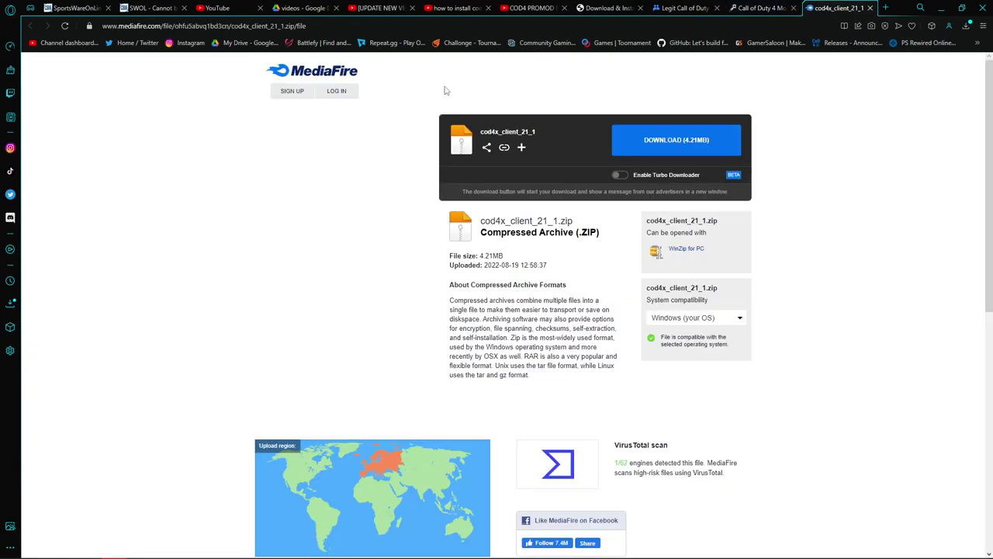
pyautogui.click(608, 8)
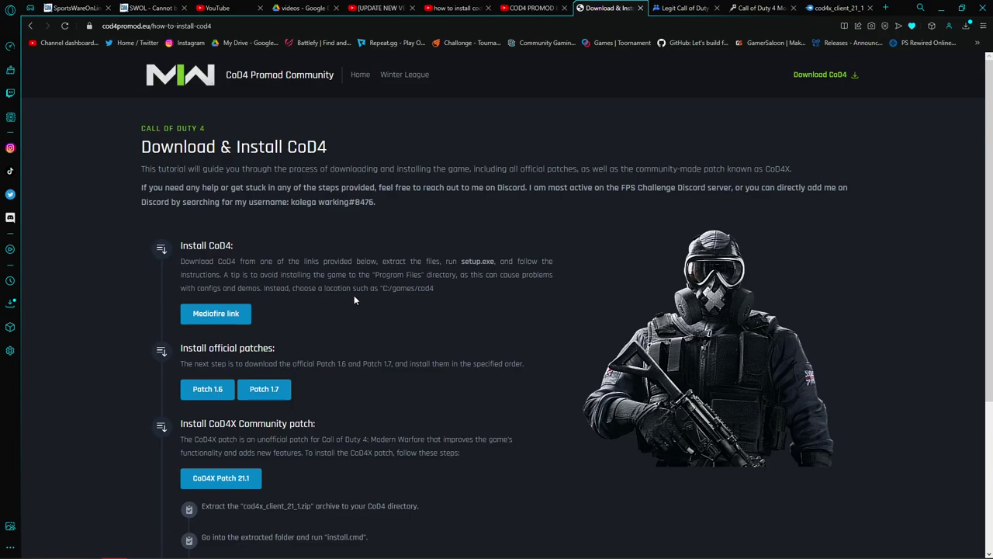
# - Open the guide's MediaFire page for CoD4MW.iso, check the browser's recent downloads, and return to the guide
pyautogui.click(235, 318)
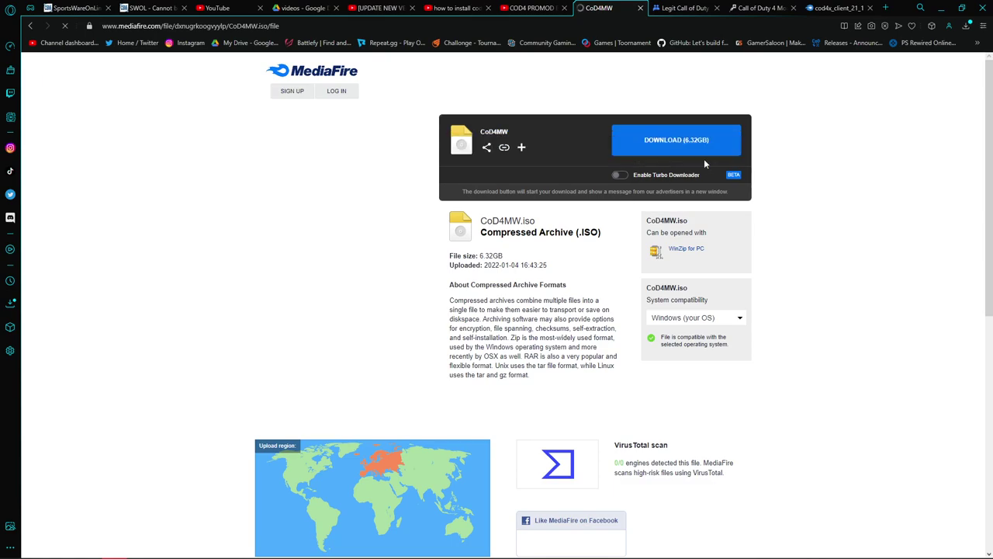
pyautogui.click(966, 25)
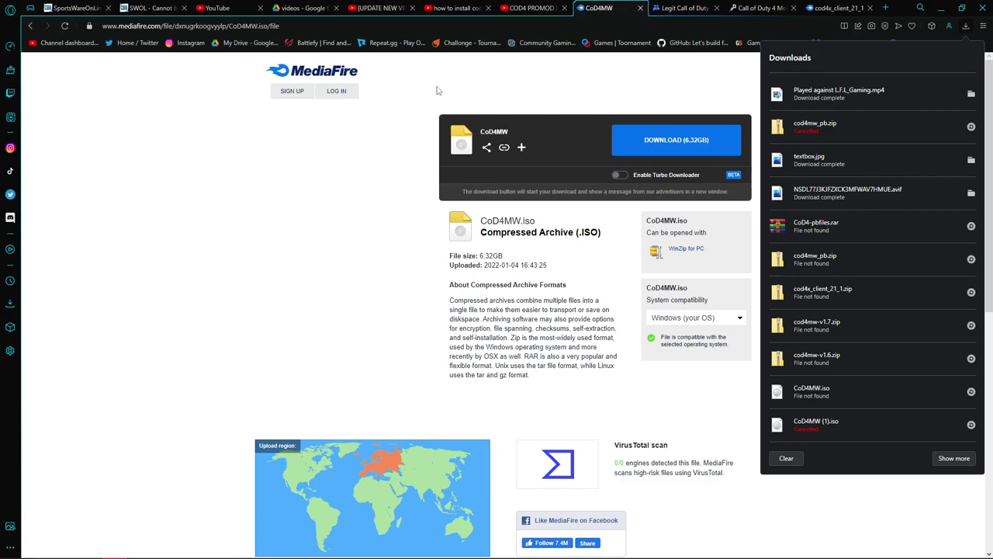
pyautogui.click(341, 117)
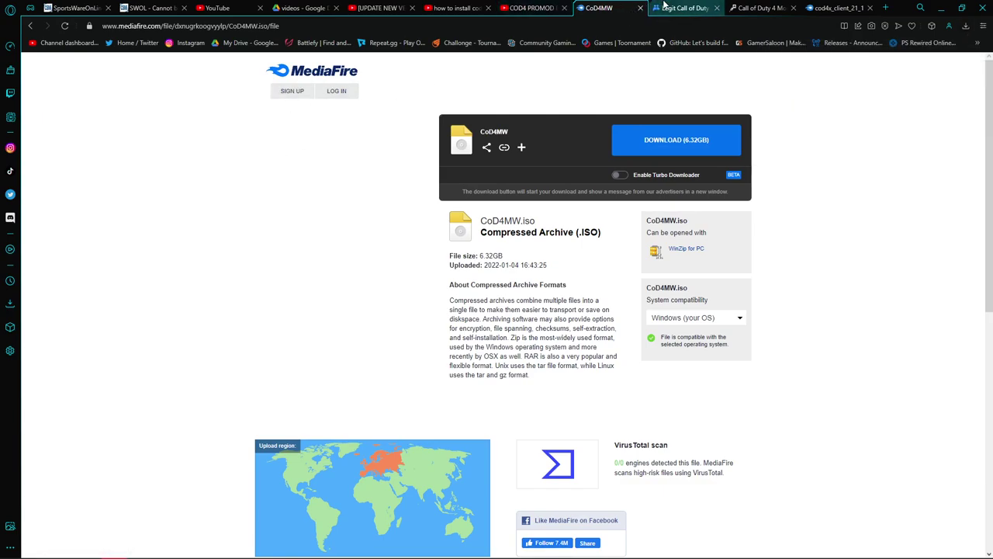
pyautogui.hotkey('alt', 'Left')
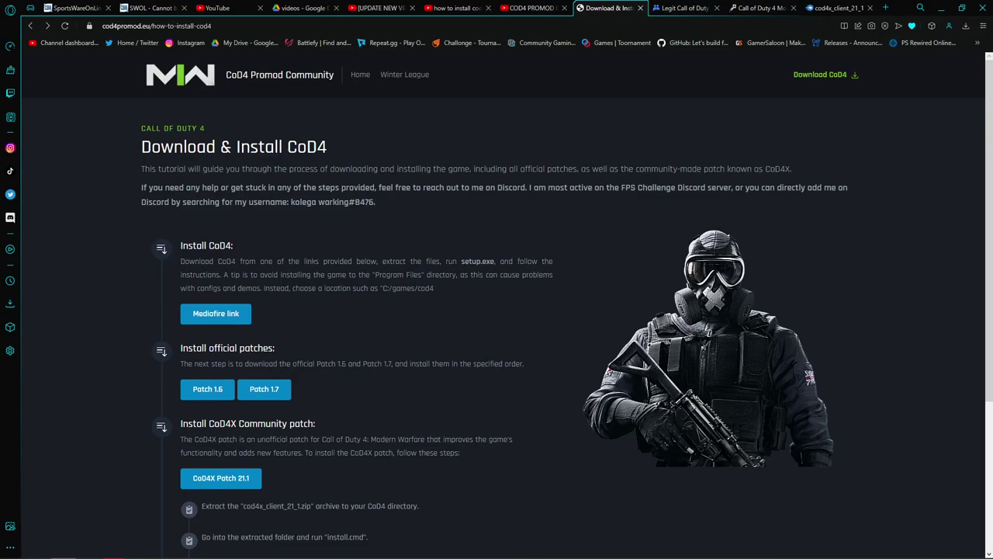
# - Switch to File Explorer, view the downloaded files in the cod4 folder, and open the mounted game disc on drive E:
pyautogui.press('super+e')
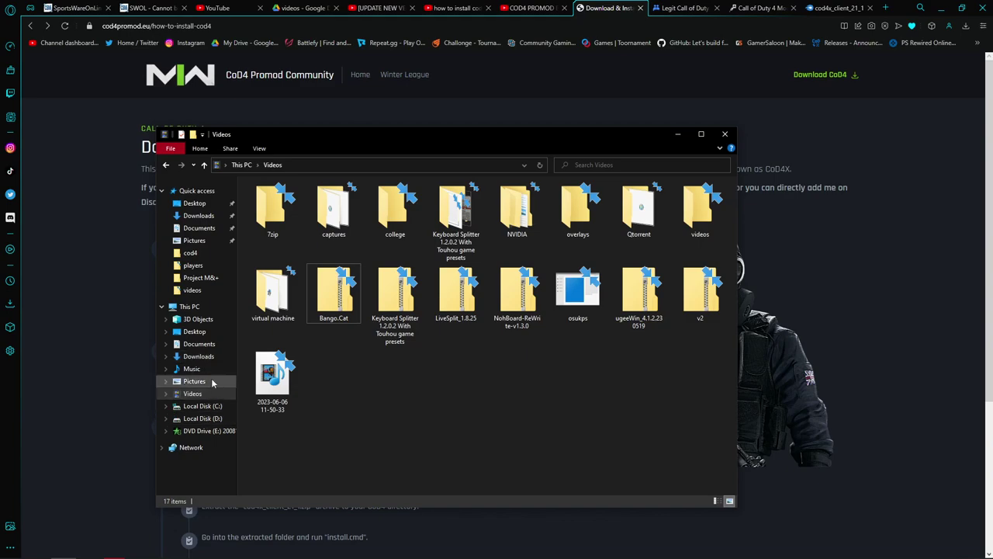
pyautogui.click(190, 253)
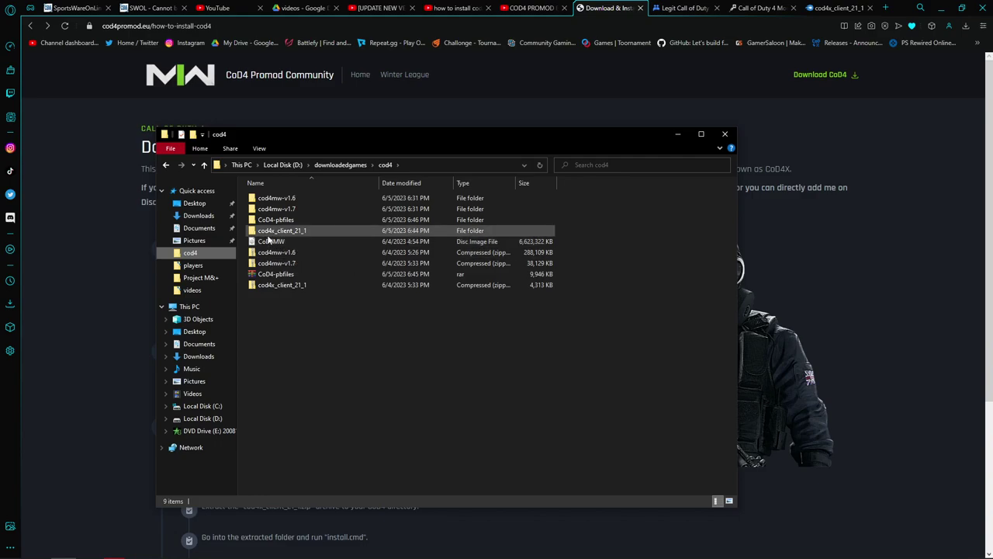
pyautogui.click(215, 434)
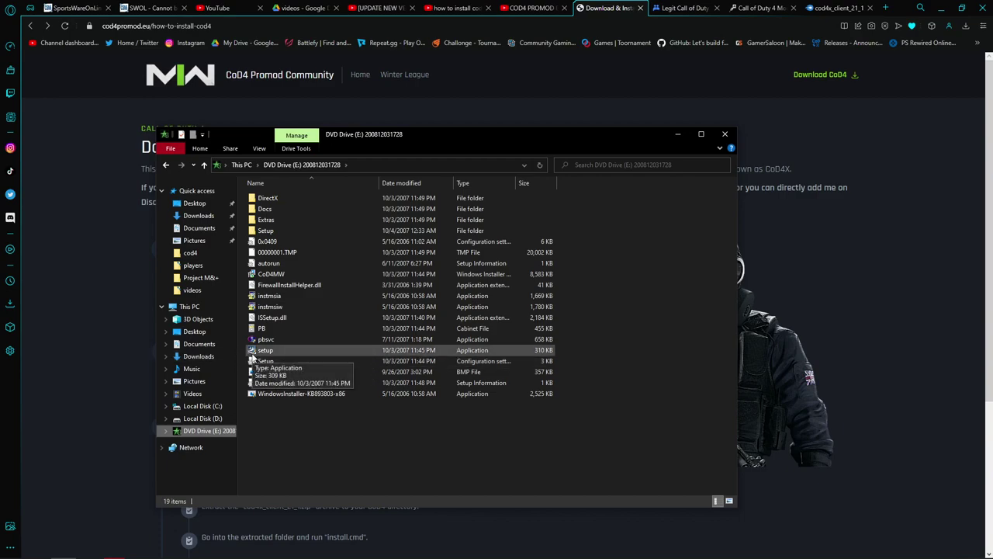
# - Open the bookmarked Vimeo video "How to install COD4 PROMOD in 2020" in a new browser tab and return to the install guide
pyautogui.click(886, 8)
pyautogui.click(977, 43)
pyautogui.scroll(-20, 877, 397)
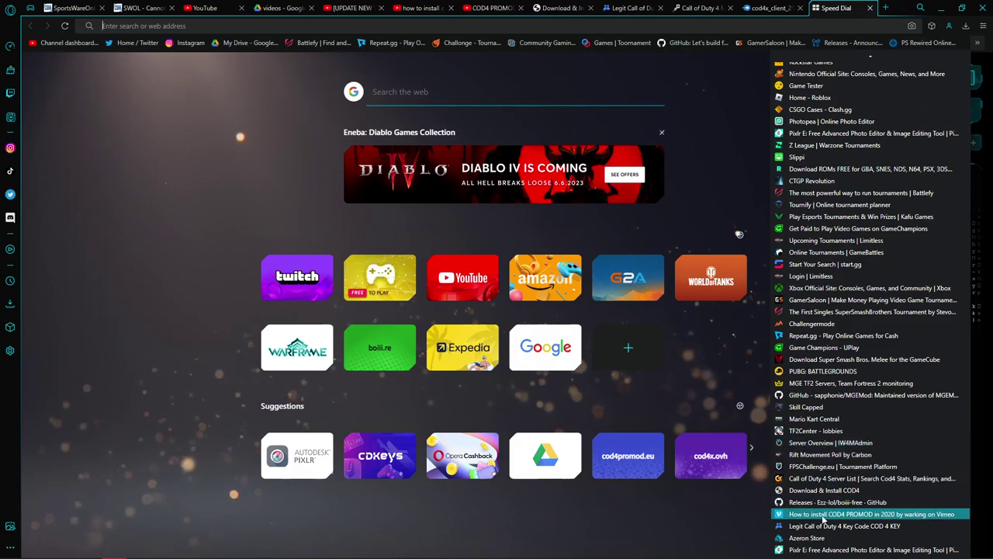
pyautogui.click(834, 514)
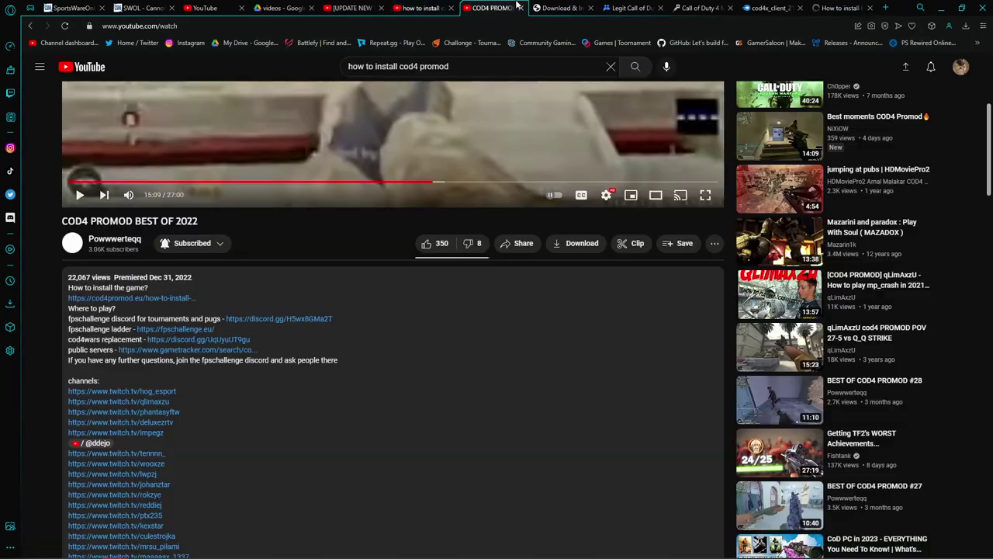
pyautogui.click(625, 7)
pyautogui.click(571, 9)
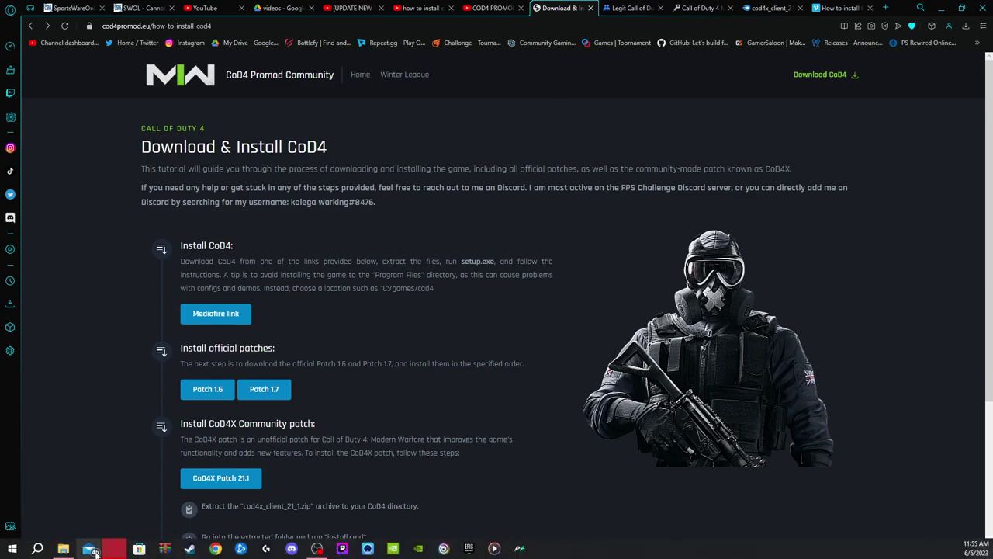
# - Bring back the File Explorer window and examine the contents of the DirectX folder on the game disc
pyautogui.click(62, 553)
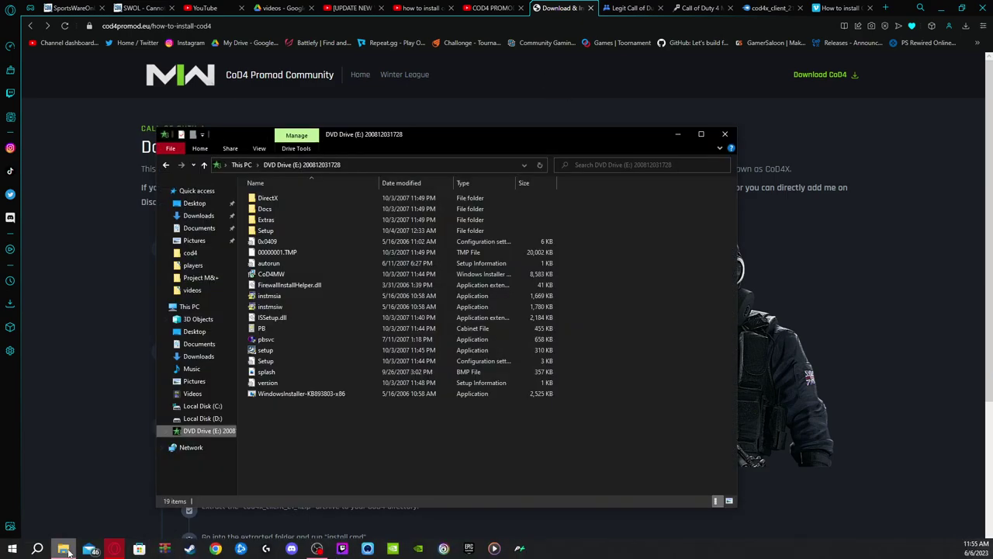
pyautogui.click(287, 200)
pyautogui.doubleClick(287, 200)
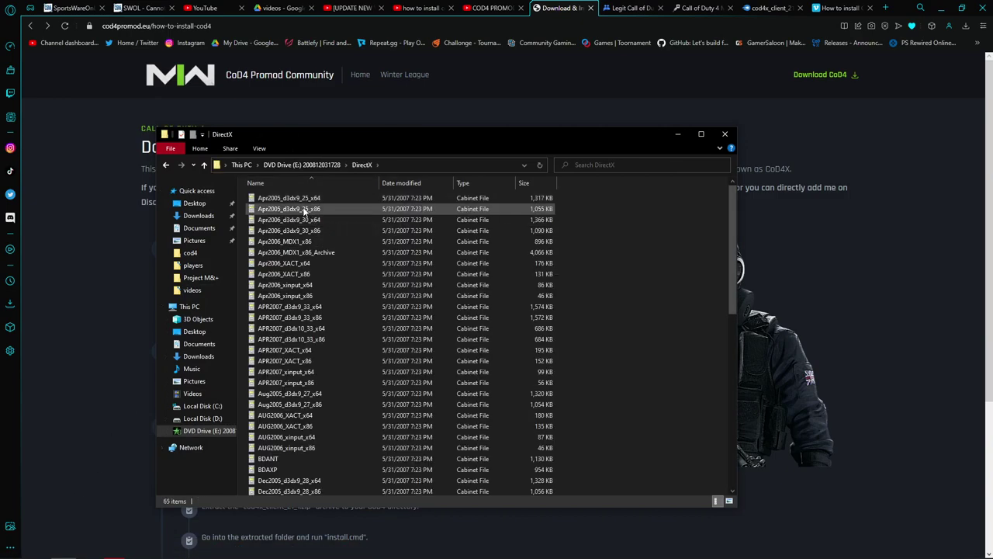
pyautogui.scroll(-10, 303, 218)
pyautogui.scroll(5, 303, 233)
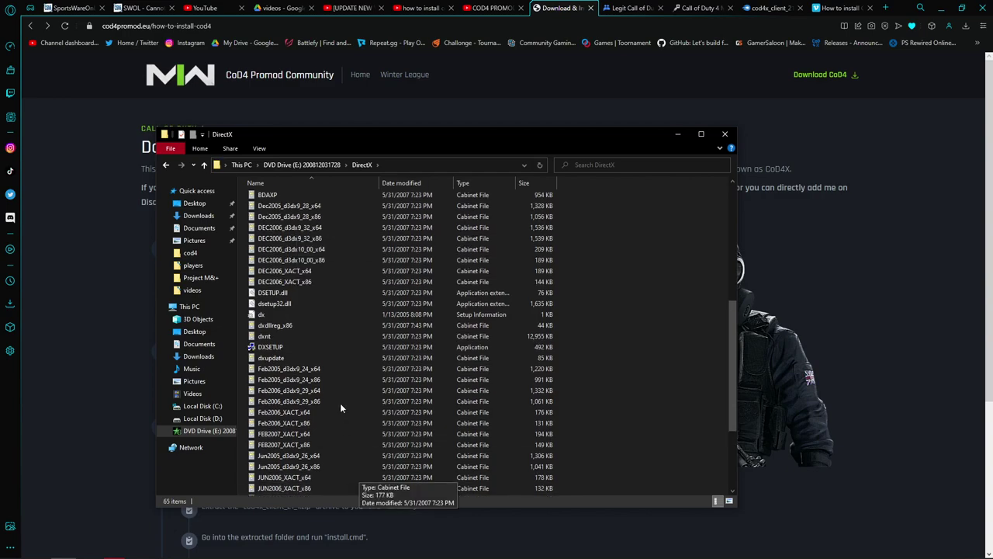
pyautogui.hotkey('alt', 'Left')
# - Examine the Docs folder on the game disc, including the Help subfolder inside ENU, and return to the disc's root
pyautogui.doubleClick(281, 209)
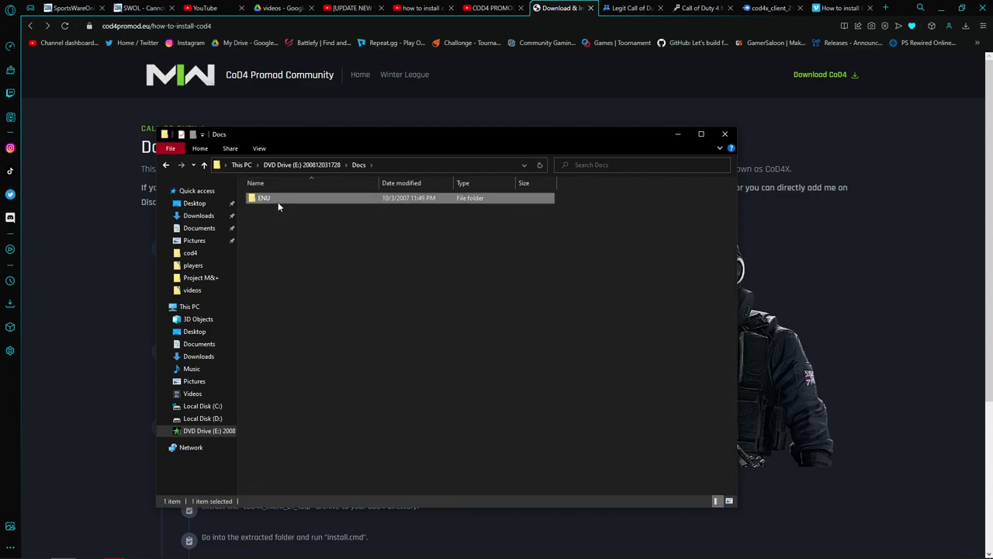
pyautogui.doubleClick(278, 200)
pyautogui.doubleClick(279, 200)
pyautogui.hotkey('alt', 'Left')
pyautogui.doubleClick(272, 199)
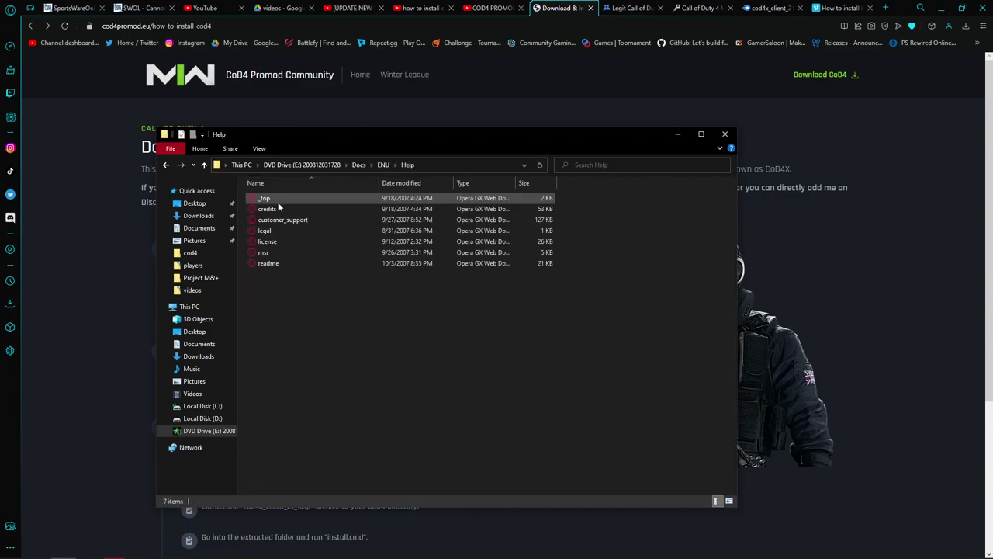
pyautogui.hotkey('alt', 'Left')
pyautogui.doubleClick(273, 220)
pyautogui.hotkey('alt', 'Left')
pyautogui.hotkey('alt', 'Left')
pyautogui.hotkey('alt', 'Left')
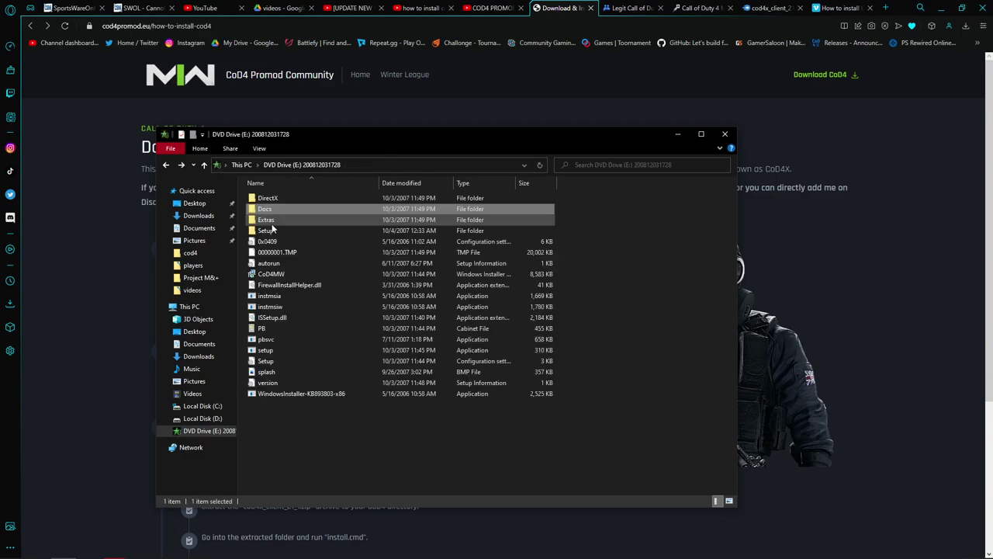
# - Look inside the Extras folder and its first item, and return to the root of the game disc
pyautogui.doubleClick(272, 221)
pyautogui.doubleClick(285, 198)
pyautogui.hotkey('alt', 'Left')
pyautogui.hotkey('alt', 'Left')
# - Examine the main and miles folders inside the game disc's Setup\Data folder
pyautogui.doubleClick(287, 232)
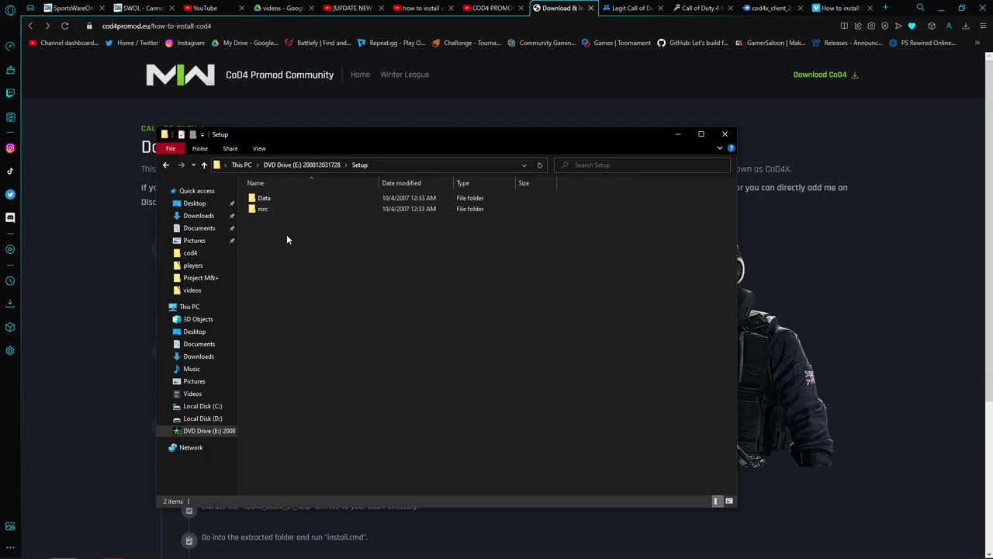
pyautogui.doubleClick(281, 199)
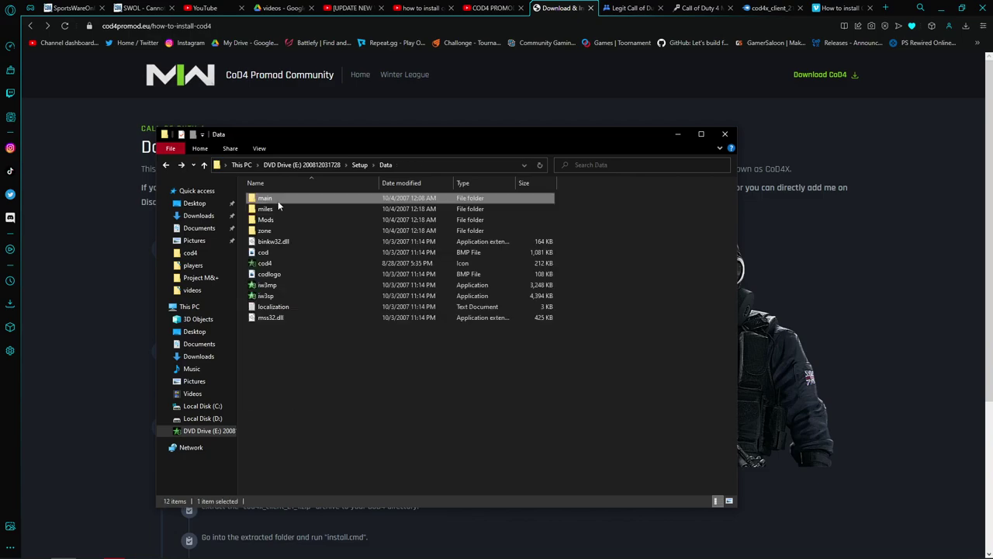
pyautogui.doubleClick(281, 201)
pyautogui.doubleClick(279, 200)
pyautogui.hotkey('alt', 'Left')
pyautogui.hotkey('alt', 'Left')
pyautogui.doubleClick(278, 208)
pyautogui.hotkey('alt', 'Left')
# - Examine the Mods folder and its ModWarfare subfolder within Setup\Data
pyautogui.doubleClick(282, 219)
pyautogui.hotkey('alt', 'Left')
pyautogui.doubleClick(284, 219)
pyautogui.doubleClick(277, 197)
pyautogui.hotkey('alt', 'Left')
pyautogui.hotkey('alt', 'Left')
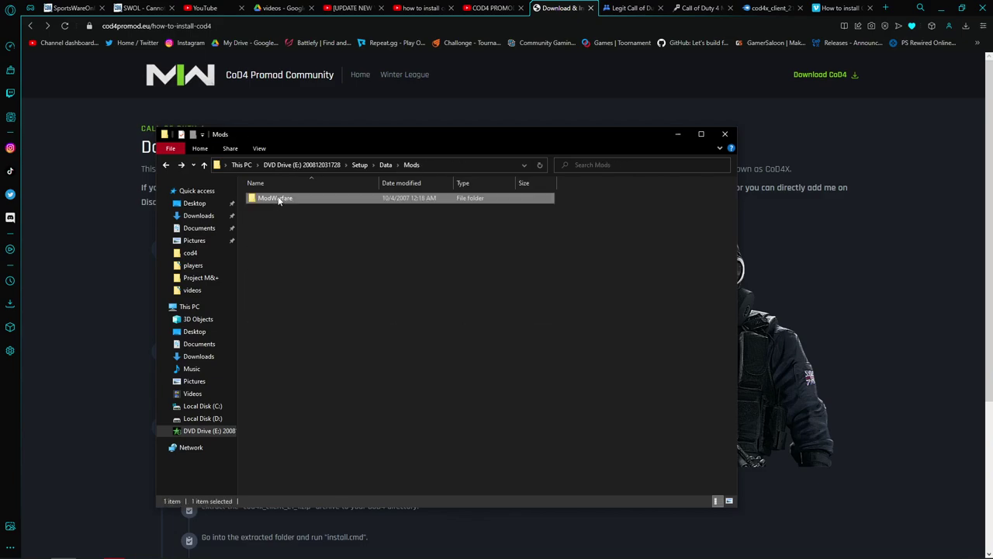
# - Examine the english subfolder of the zone folder in Setup\Data and go back up to Setup
pyautogui.doubleClick(284, 230)
pyautogui.doubleClick(285, 197)
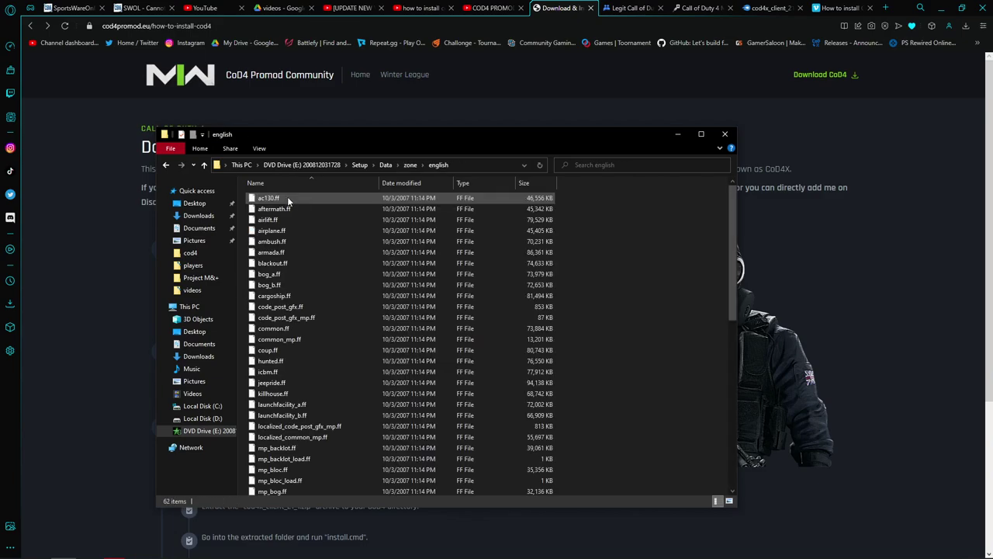
pyautogui.hotkey('alt', 'Left')
pyautogui.hotkey('alt', 'Left')
pyautogui.hotkey('alt', 'Left')
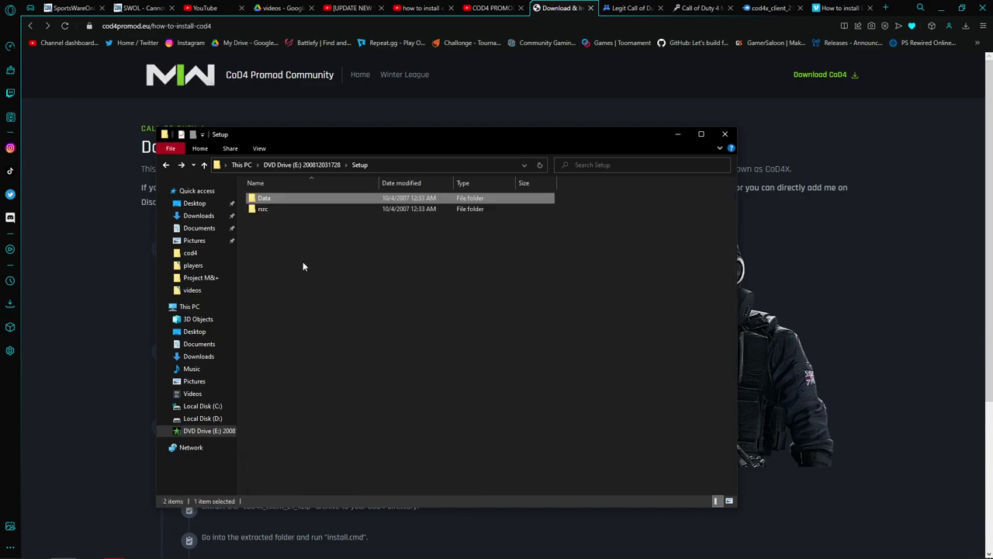
# - Look inside the rsrc folder under Setup and return to the root of the game disc
pyautogui.hotkey('alt', 'Left')
pyautogui.doubleClick(295, 232)
pyautogui.doubleClick(295, 208)
pyautogui.hotkey('alt', 'Left')
pyautogui.hotkey('alt', 'Left')
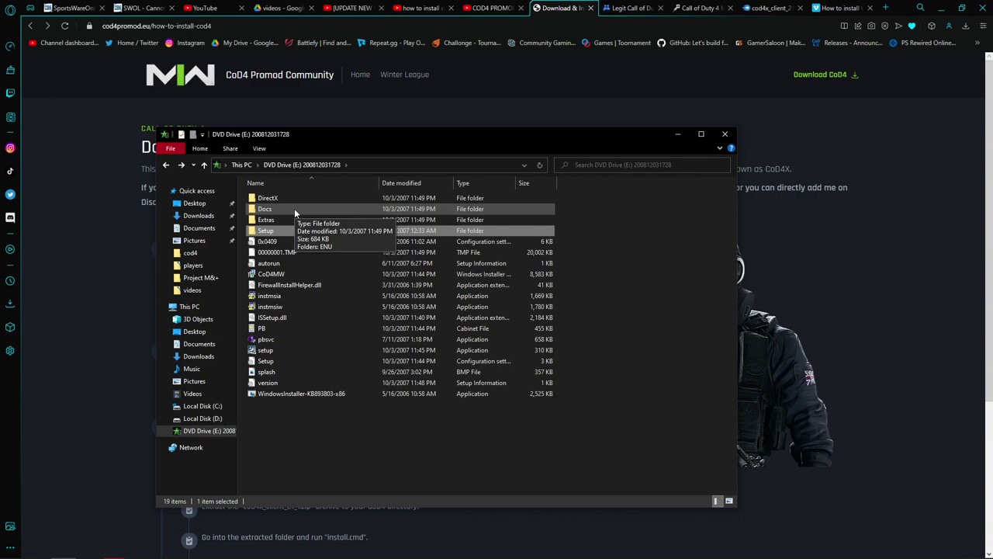
# - View the Vimeo install video full screen, skip to the setup type scene and back to the CD key scene at 00:17, and exit full screen
pyautogui.click(618, 114)
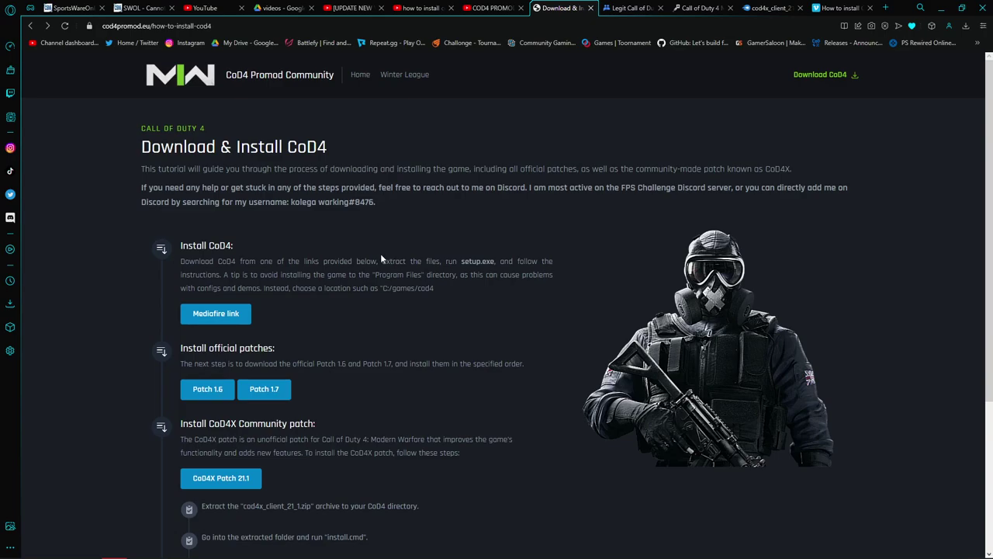
pyautogui.click(840, 7)
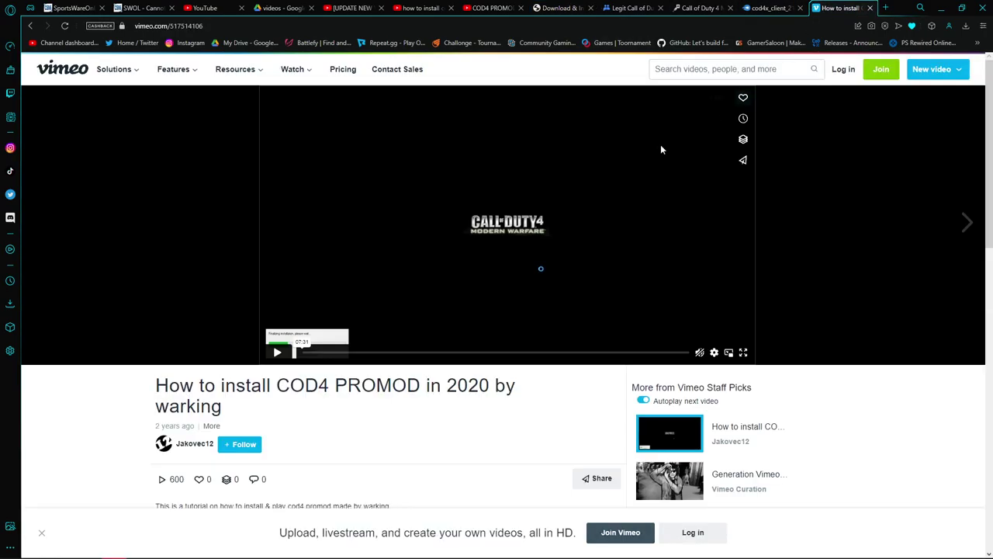
pyautogui.click(742, 352)
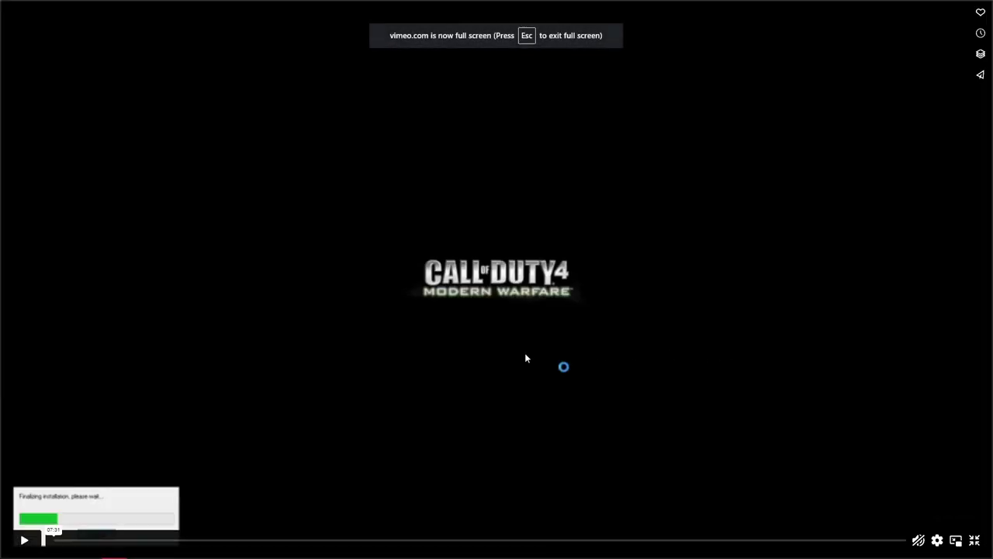
pyautogui.click(85, 548)
pyautogui.click(273, 358)
pyautogui.click(120, 549)
pyautogui.click(126, 546)
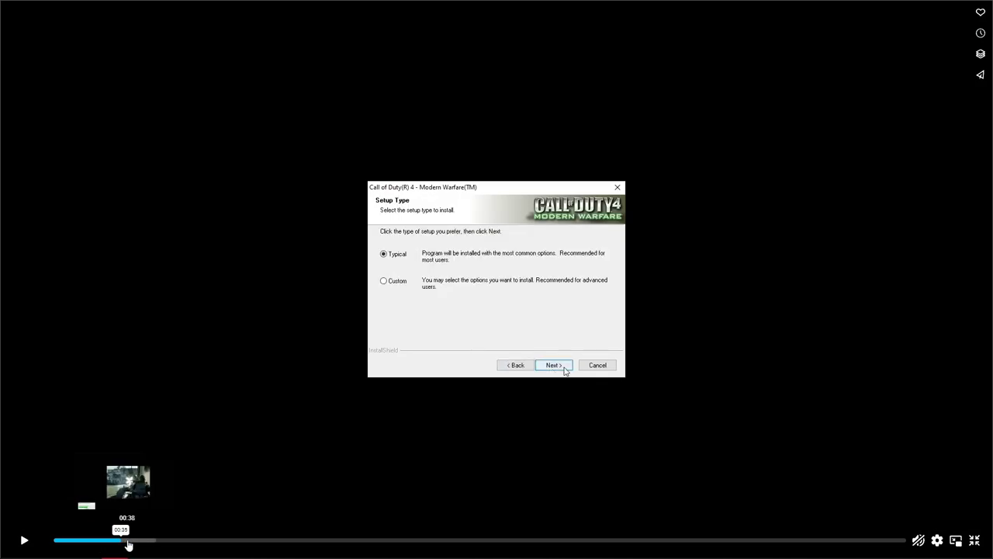
pyautogui.moveTo(120, 545); pyautogui.dragTo(85, 542)
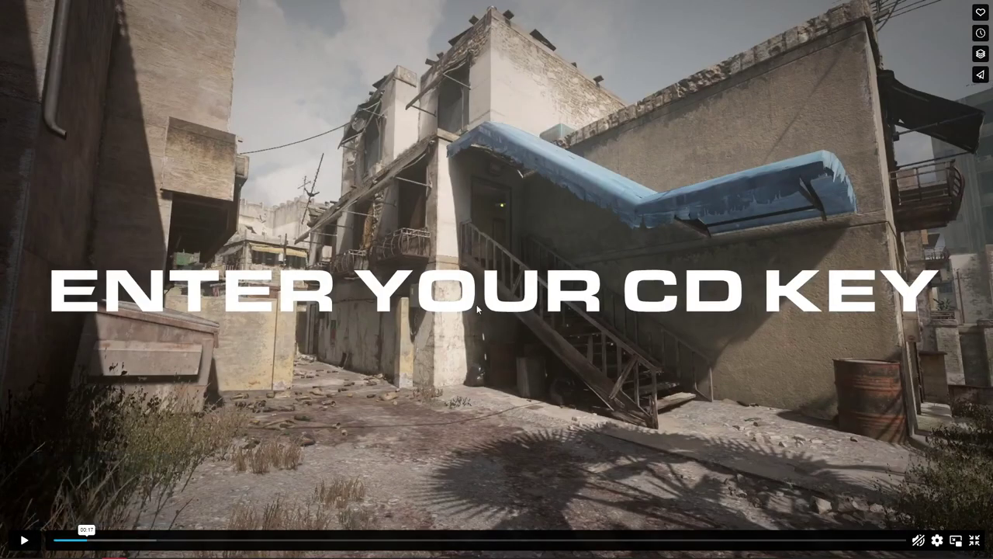
pyautogui.click(975, 540)
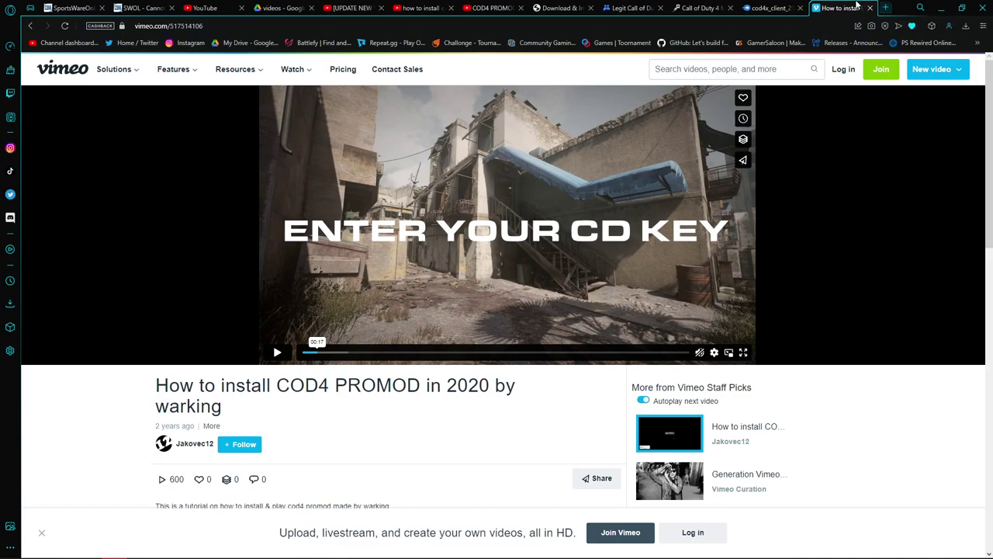
# - Open the Google Groups thread about CoD4 CD keys and browse its replies through to the latest one
pyautogui.click(630, 7)
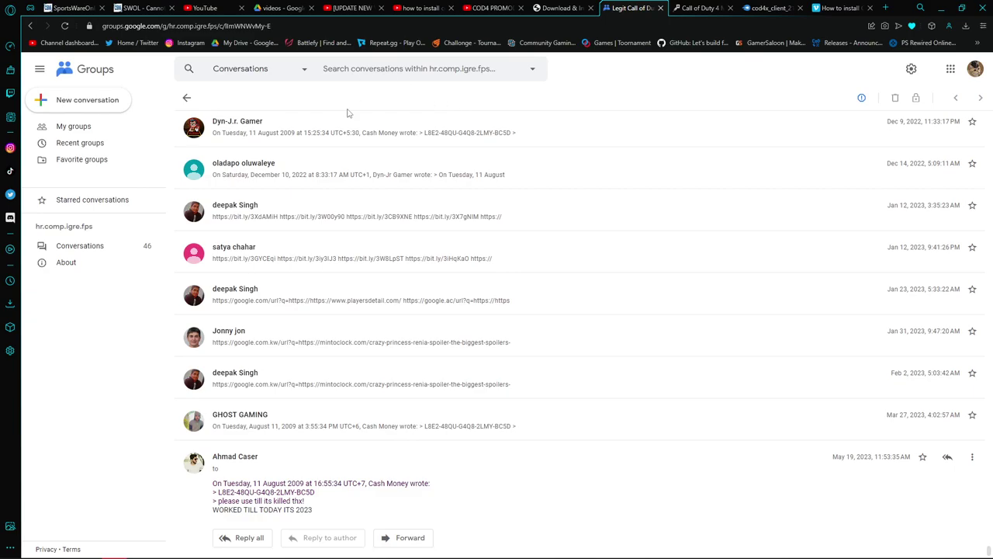
pyautogui.scroll(6, 719, 344)
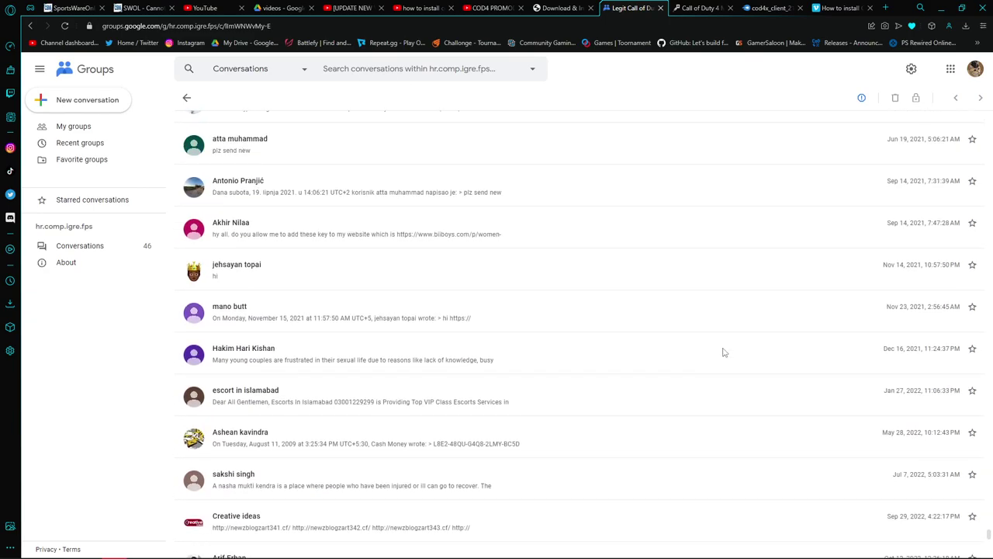
pyautogui.scroll(-8, 723, 352)
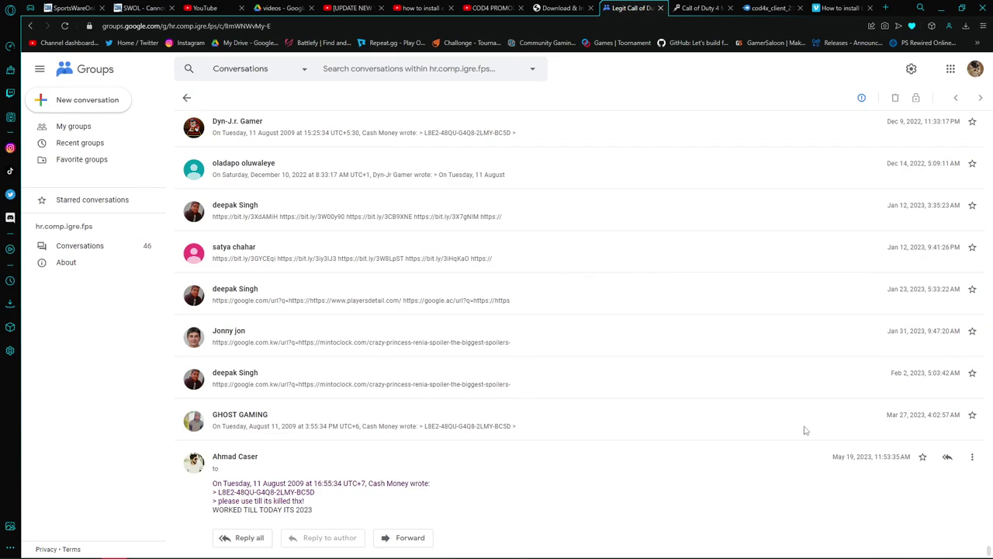
# - Look back through older replies in the CD key thread, return to the latest one, and switch to the CoD4 install guide
pyautogui.scroll(6, 943, 454)
pyautogui.scroll(10, 942, 451)
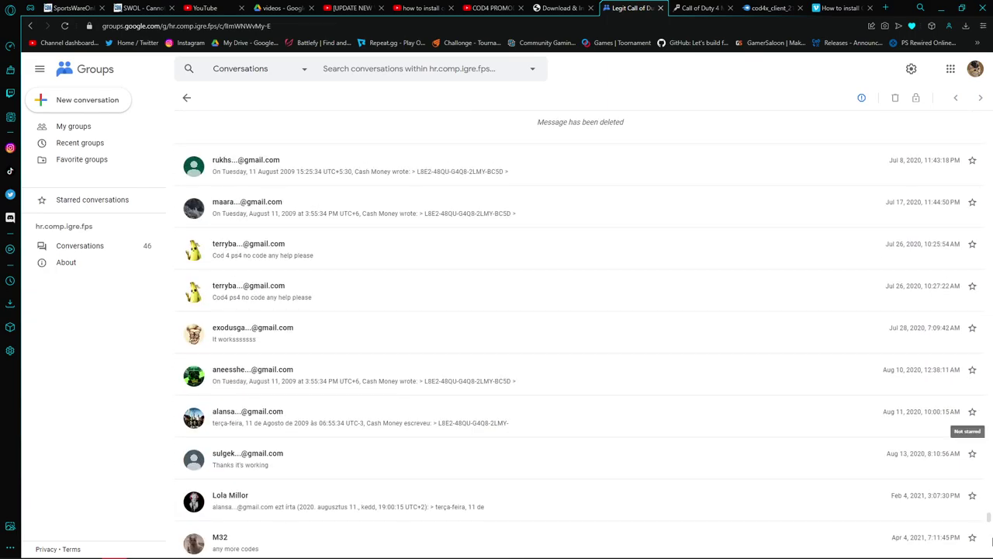
pyautogui.moveTo(989, 523); pyautogui.dragTo(975, 552)
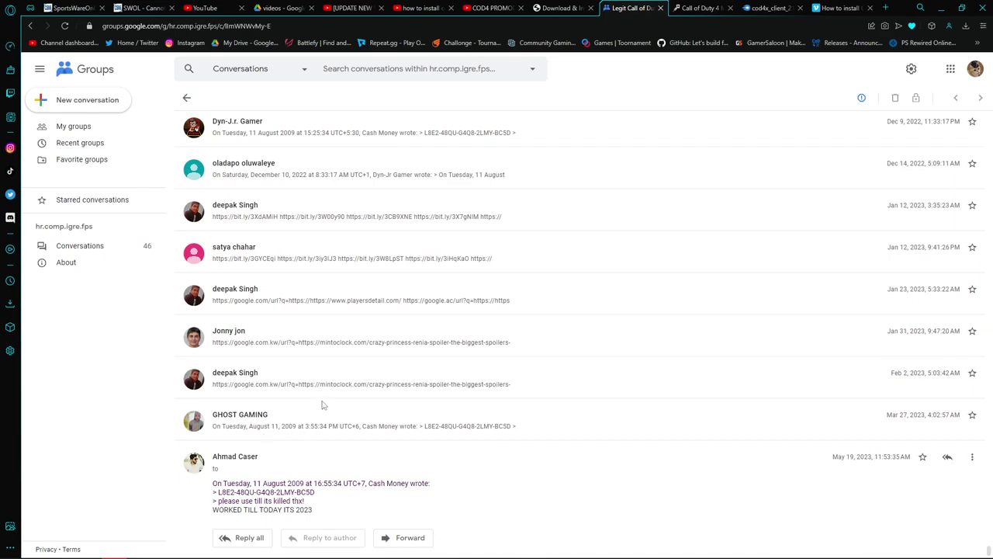
pyautogui.click(586, 5)
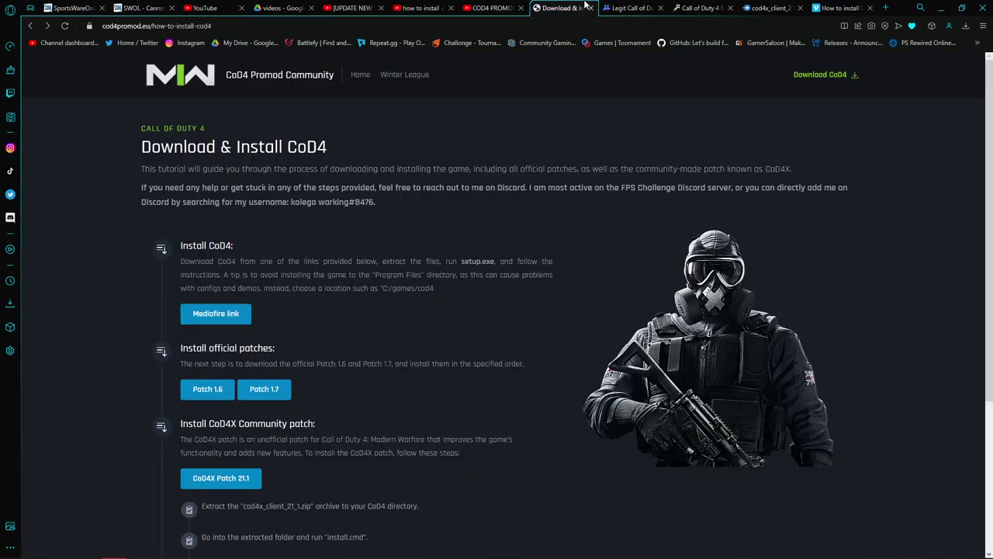
# - Open the bookmarked Pixlr E photo editor in a new browser tab
pyautogui.hotkey('ctrl', 't')
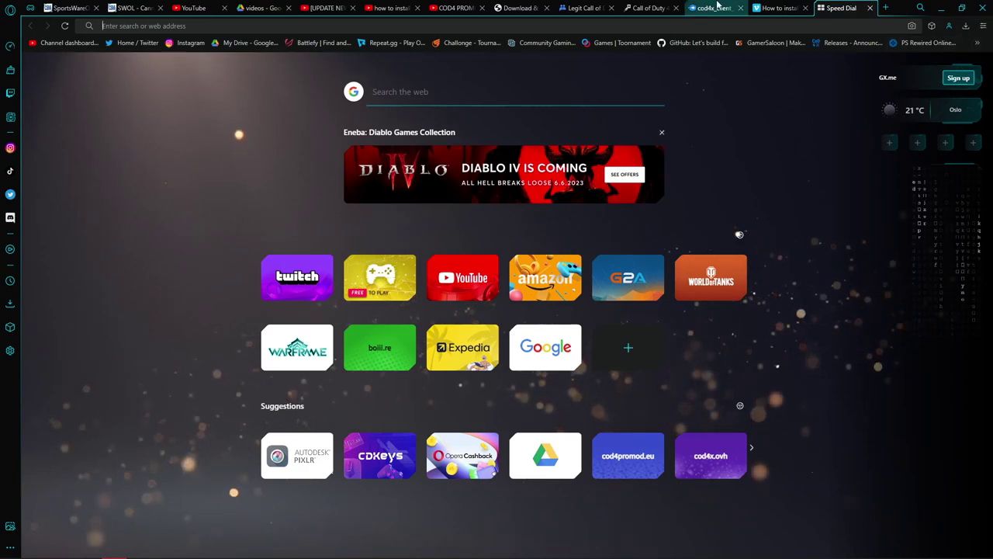
pyautogui.click(757, 7)
pyautogui.click(842, 8)
pyautogui.click(977, 42)
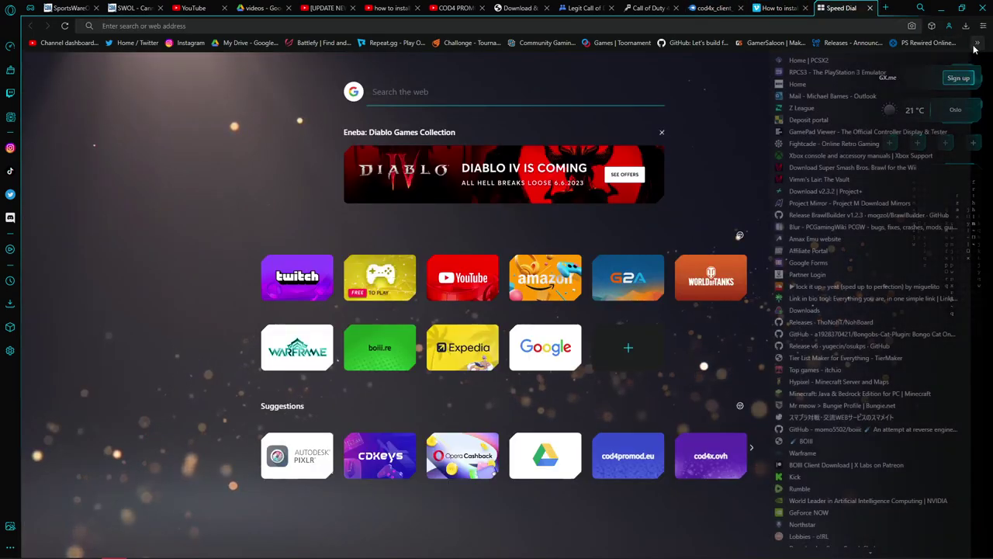
pyautogui.scroll(-3, 904, 255)
pyautogui.scroll(-3, 893, 377)
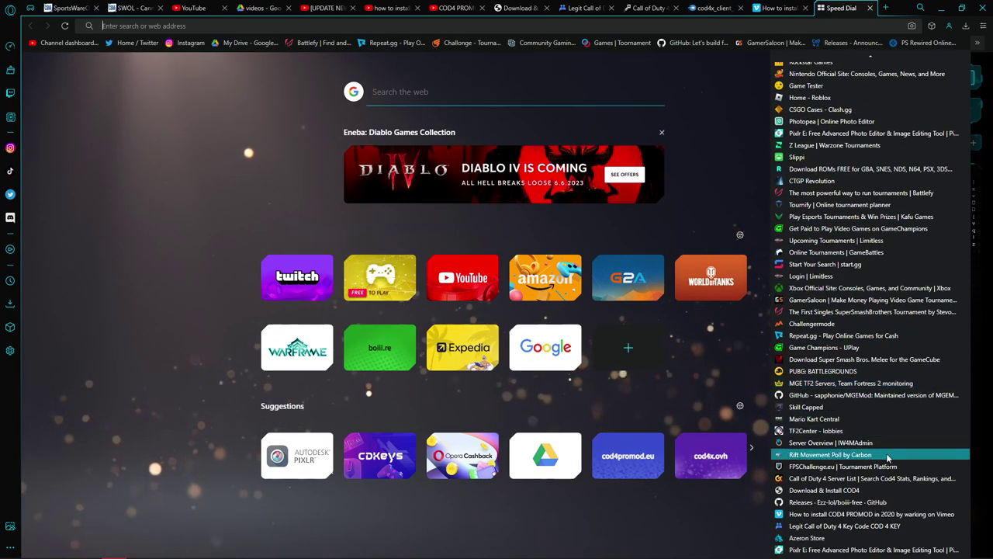
pyautogui.click(824, 551)
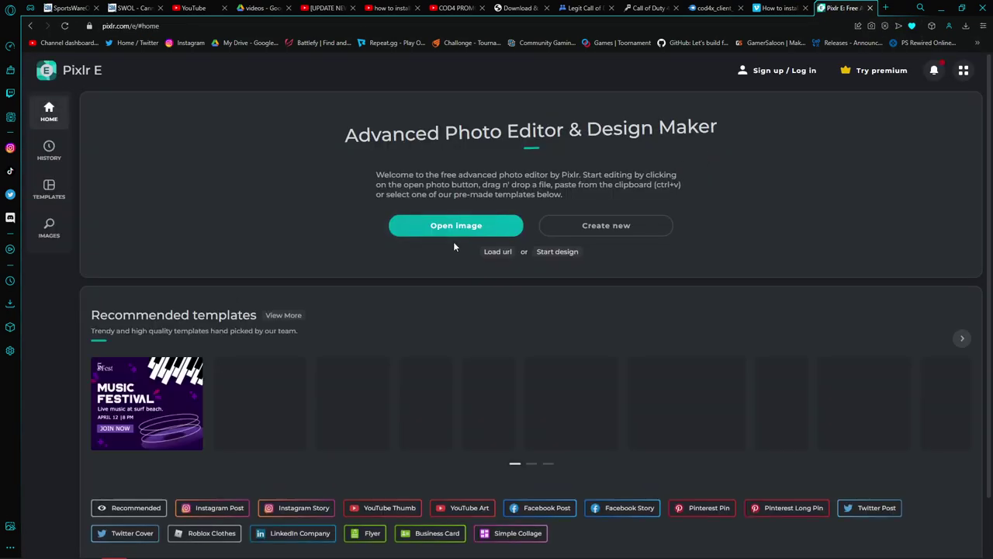
# - Open the black 1280 x 785 px image in the editor and add textbox.jpg as an image layer
pyautogui.click(456, 225)
pyautogui.click(580, 301)
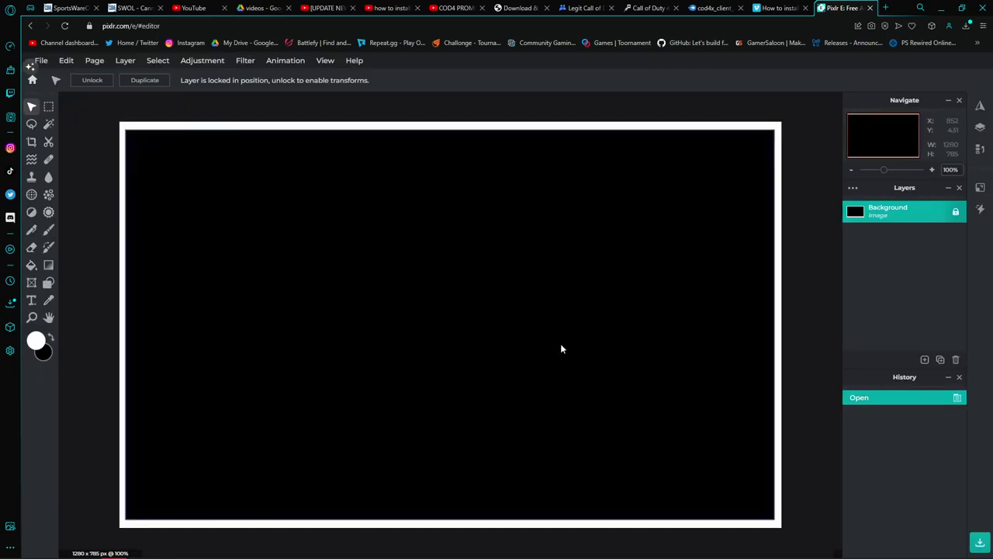
pyautogui.click(125, 60)
pyautogui.click(159, 104)
pyautogui.click(295, 178)
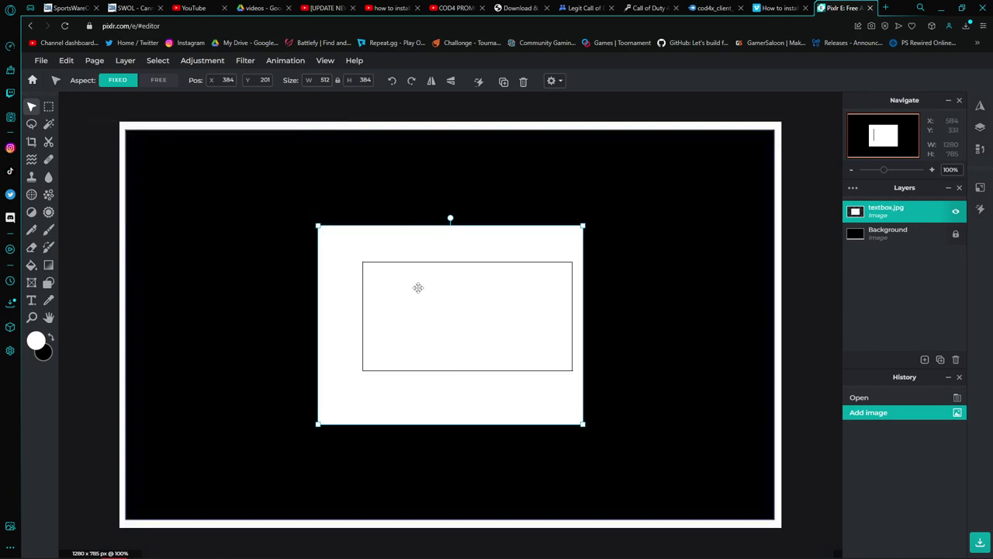
# - Shrink the text box image to about 95 x 61 px with free aspect and paste four copies of it across the canvas
pyautogui.moveTo(318, 228); pyautogui.dragTo(665, 309)
pyautogui.click(144, 86)
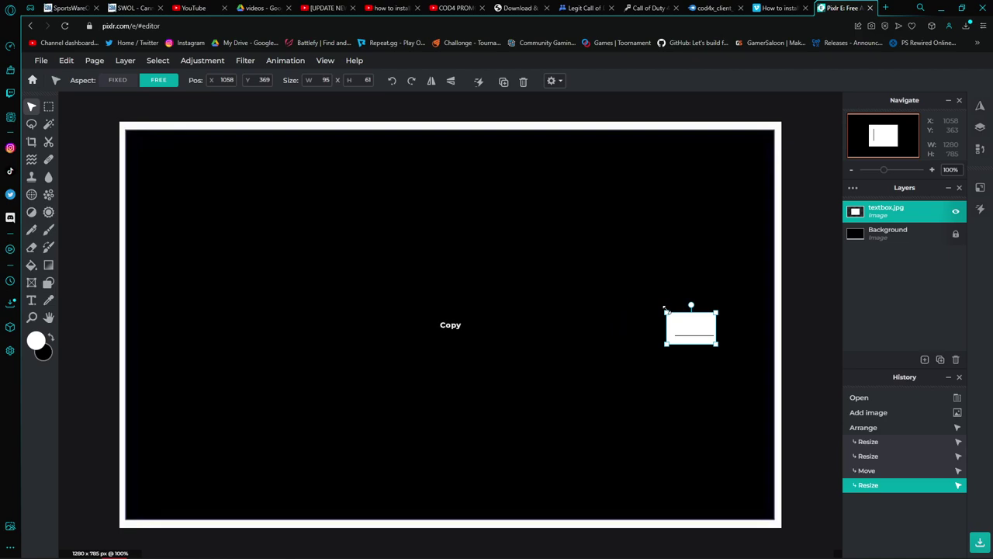
pyautogui.hotkey('ctrl', 'v')
pyautogui.moveTo(721, 330); pyautogui.dragTo(589, 325)
pyautogui.hotkey('ctrl', 'v')
pyautogui.moveTo(671, 334); pyautogui.dragTo(346, 326)
pyautogui.hotkey('ctrl', 'v')
pyautogui.hotkey('ctrl', 'v')
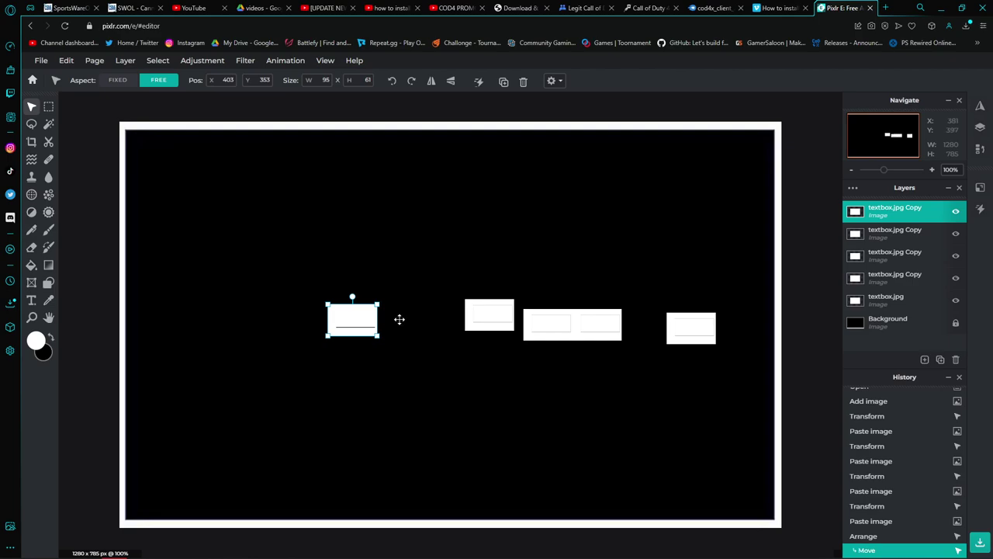
# - Rearrange the five small text boxes into a roughly even horizontal row across the middle of the canvas
pyautogui.moveTo(690, 326); pyautogui.dragTo(680, 326)
pyautogui.moveTo(579, 324); pyautogui.dragTo(567, 340)
pyautogui.click(569, 331)
pyautogui.moveTo(497, 314); pyautogui.dragTo(464, 324)
pyautogui.moveTo(376, 317); pyautogui.dragTo(398, 318)
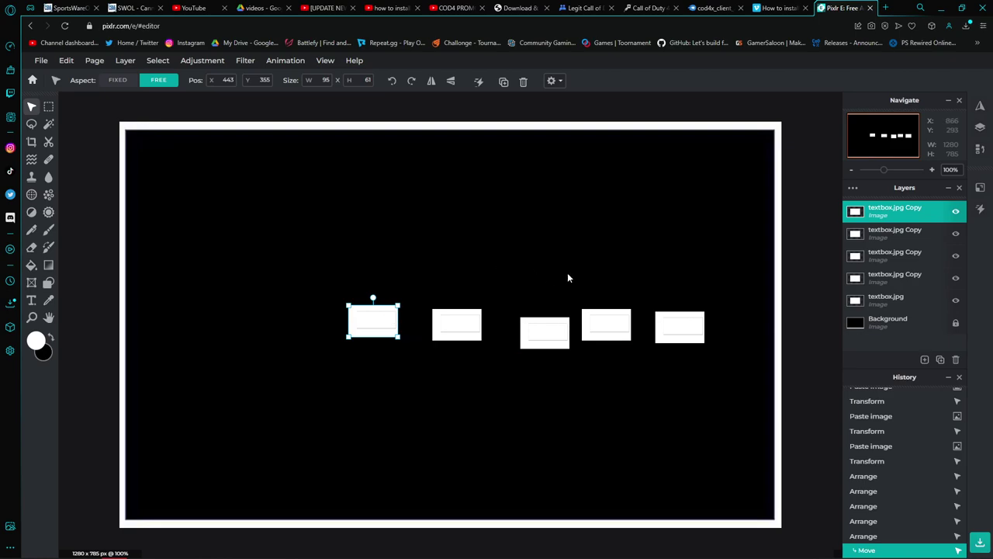
# - Play the Vimeo install video full screen past the key code check and license agreement, and pause at the setup type scene
pyautogui.click(586, 8)
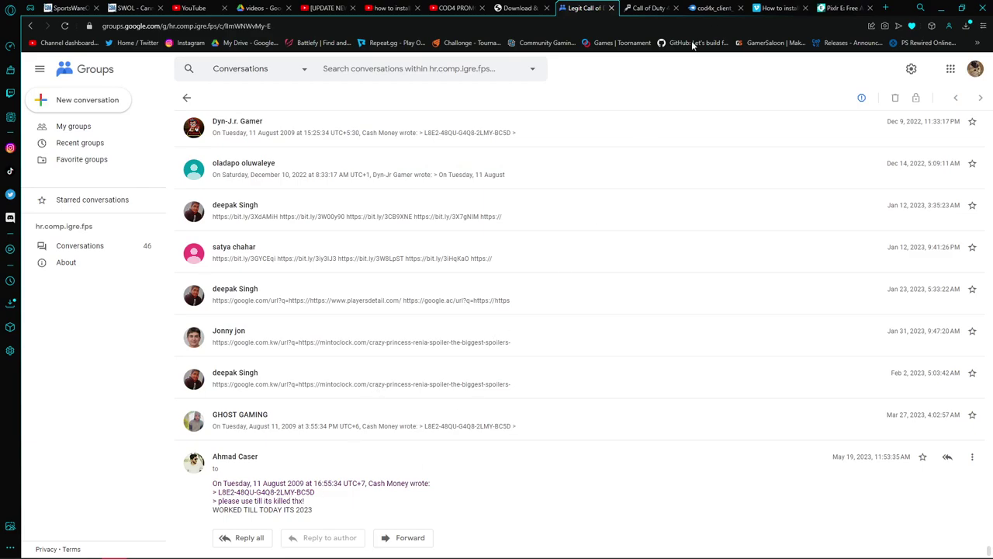
pyautogui.click(842, 8)
pyautogui.click(764, 7)
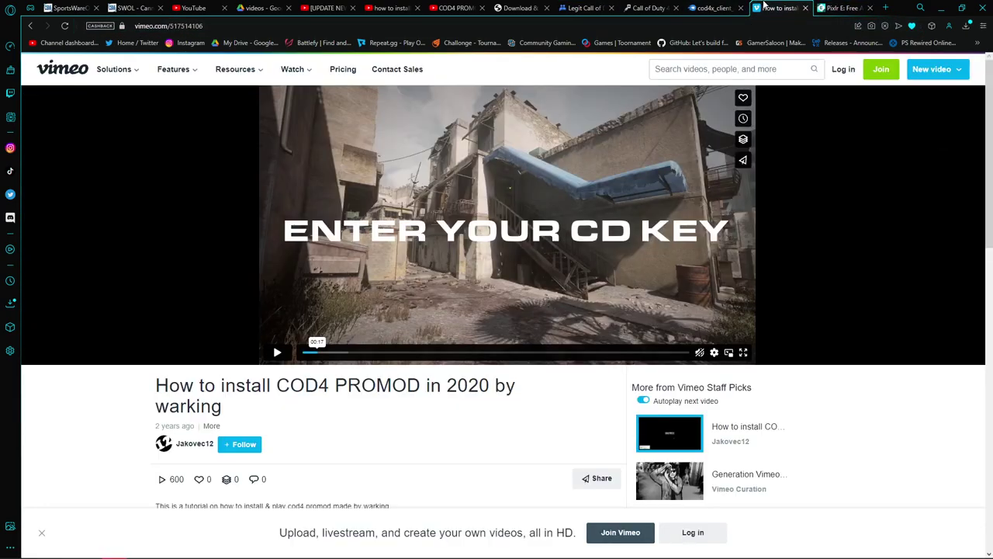
pyautogui.click(742, 351)
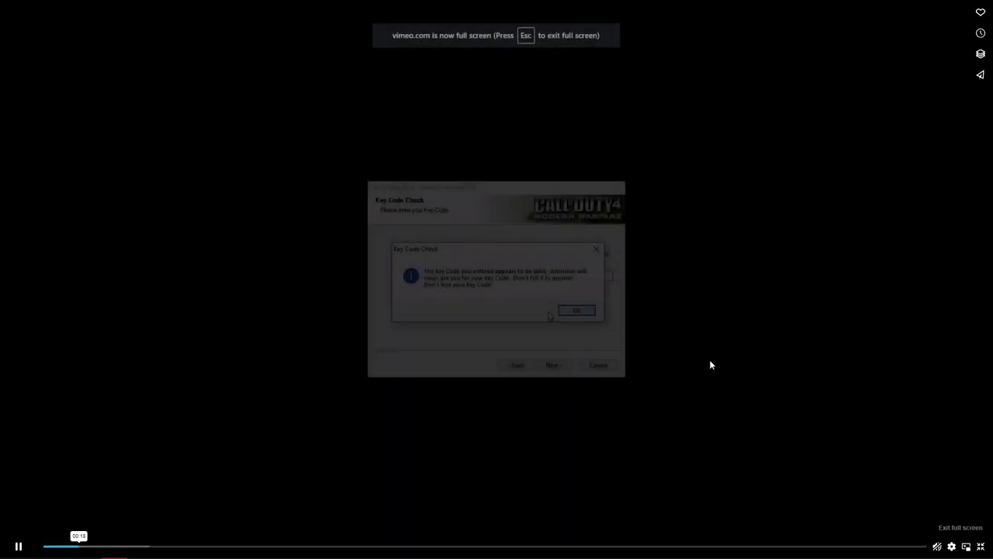
pyautogui.click(454, 388)
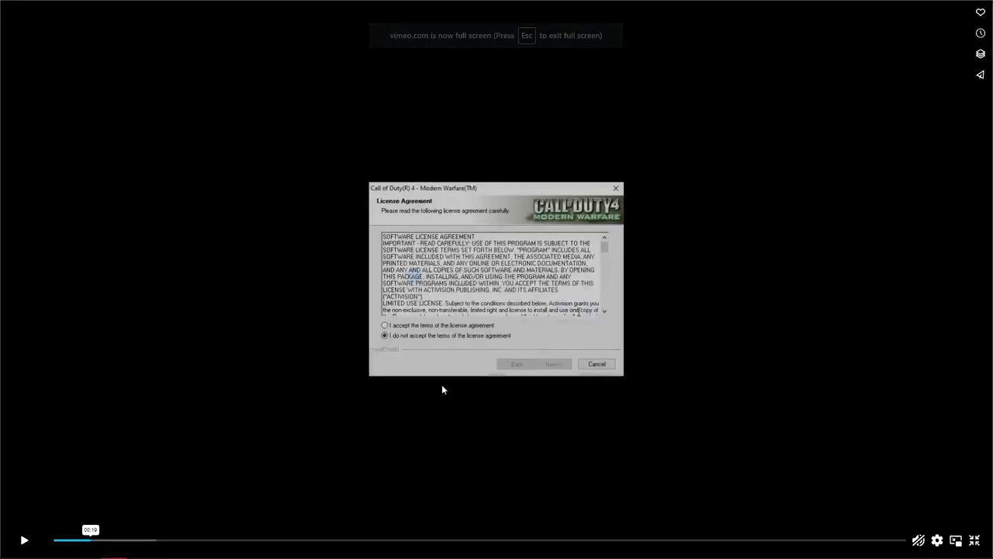
pyautogui.click(441, 385)
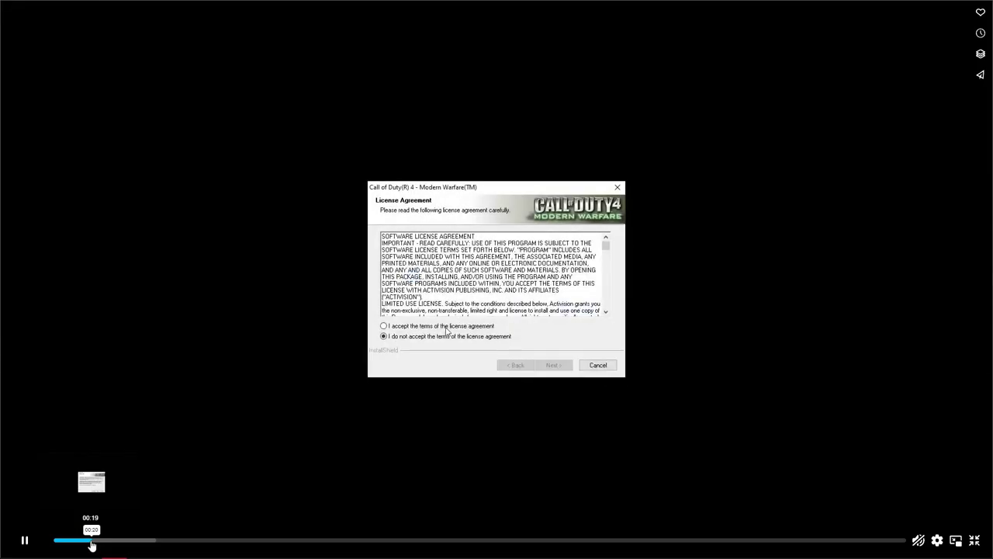
pyautogui.press('Right')
pyautogui.press('Right')
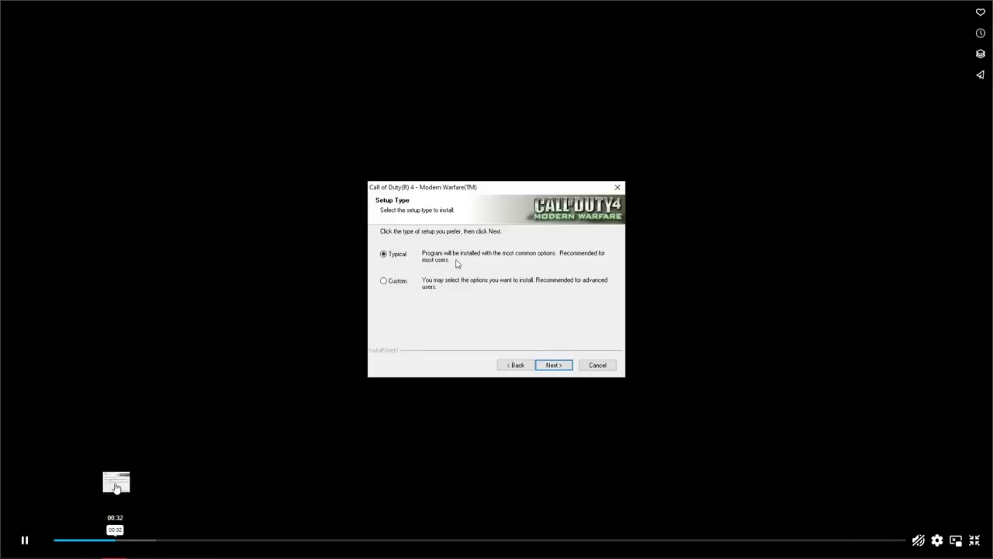
pyautogui.click(24, 539)
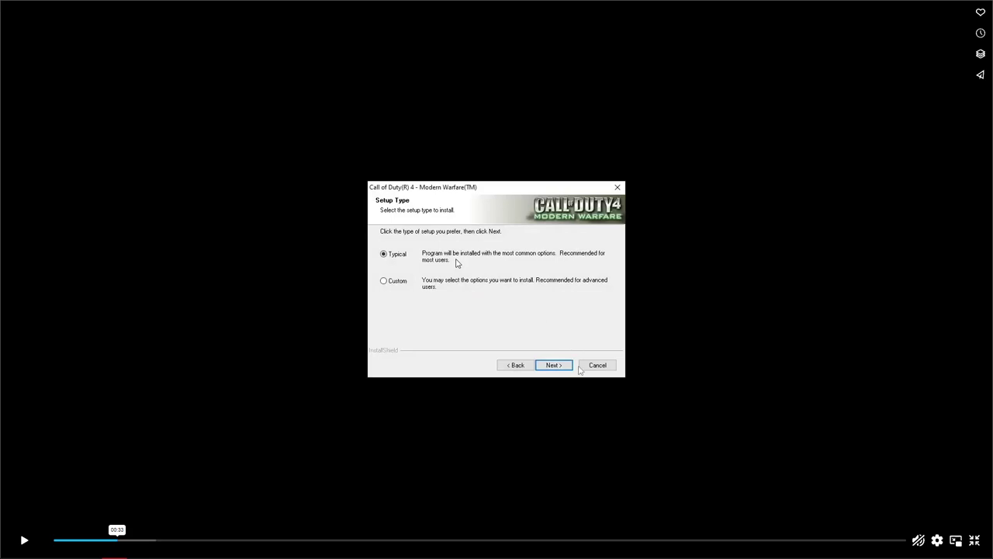
# - Skip the install video ahead through the file copying and finalizing scenes to the game registration prompt at 01:10
pyautogui.press('Right')
pyautogui.press('Right')
pyautogui.press('Right')
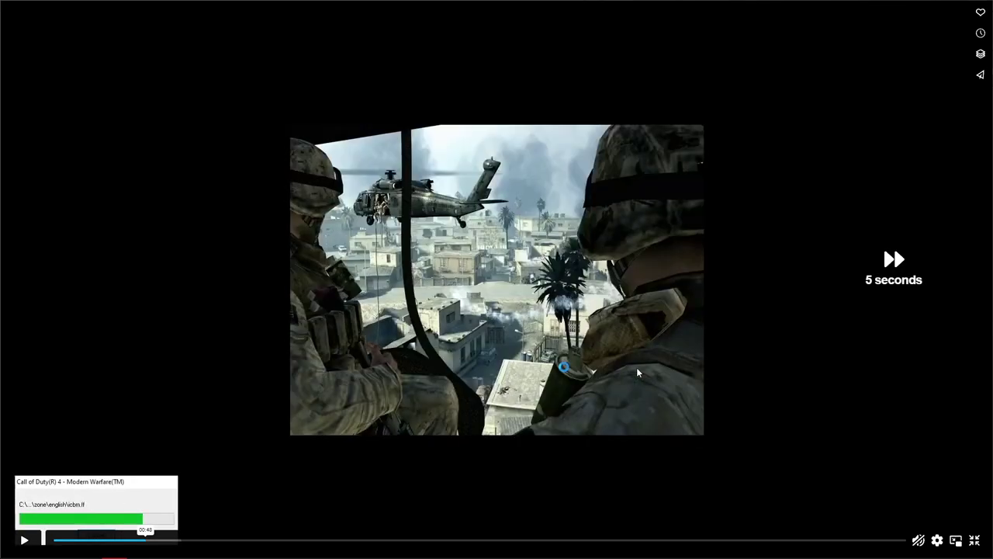
pyautogui.press('Right')
pyautogui.press('Right')
pyautogui.press('Right')
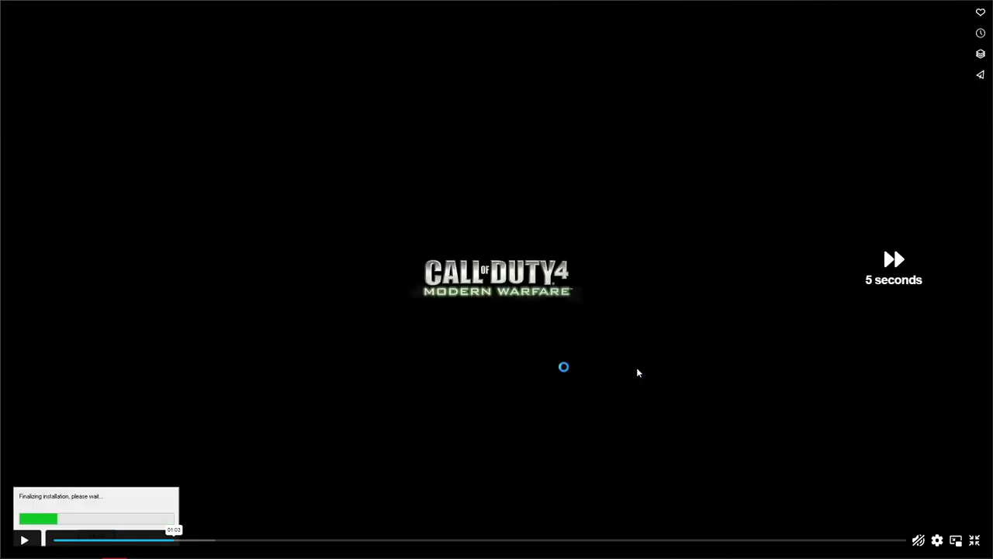
pyautogui.press('space')
pyautogui.press('Right')
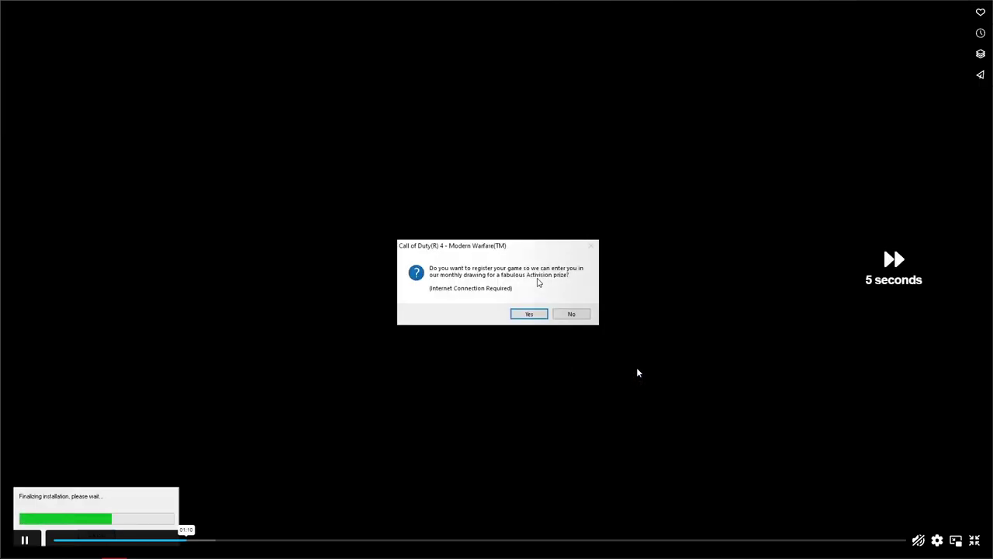
pyautogui.press('space')
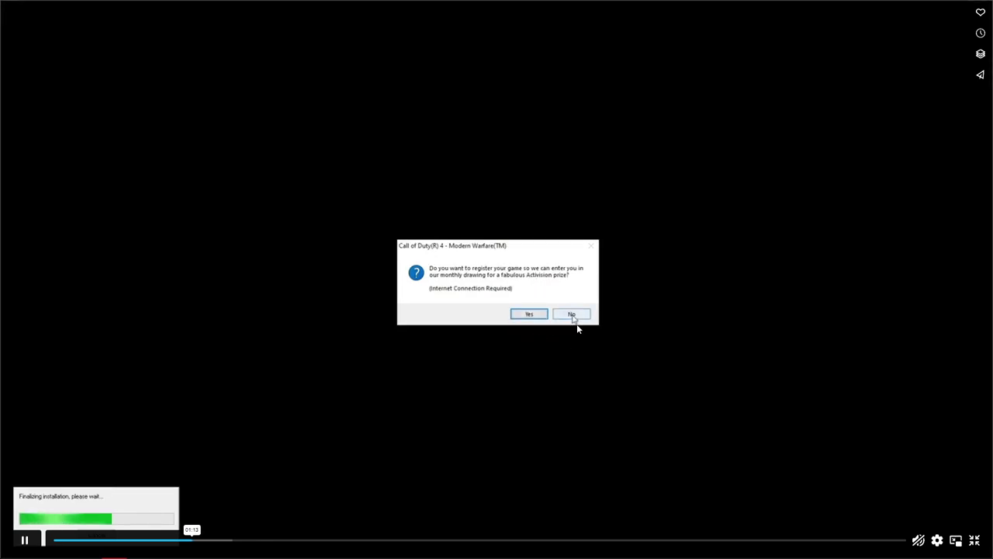
# - Skip the install video ahead to the game folder scene at 01:27 and exit full screen
pyautogui.press('Right')
pyautogui.press('Right')
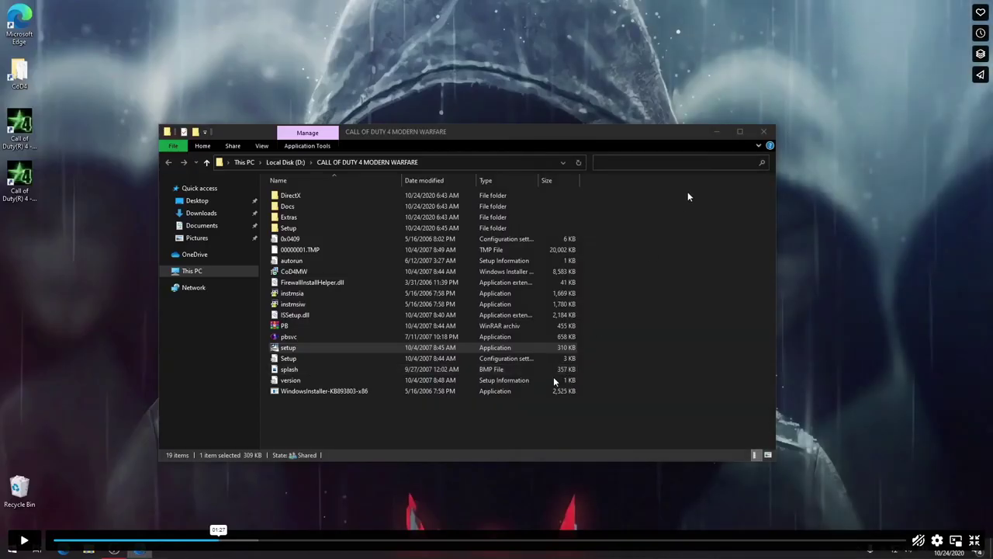
pyautogui.click(975, 540)
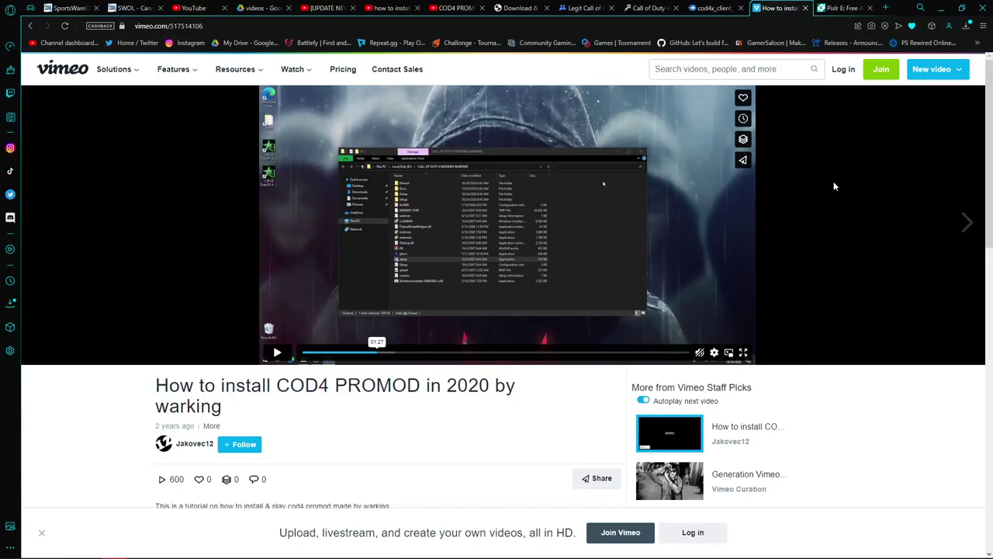
# - Return to the CoD4 install guide and open the folder D:\downloadedgames\cod4 in File Explorer
pyautogui.click(520, 8)
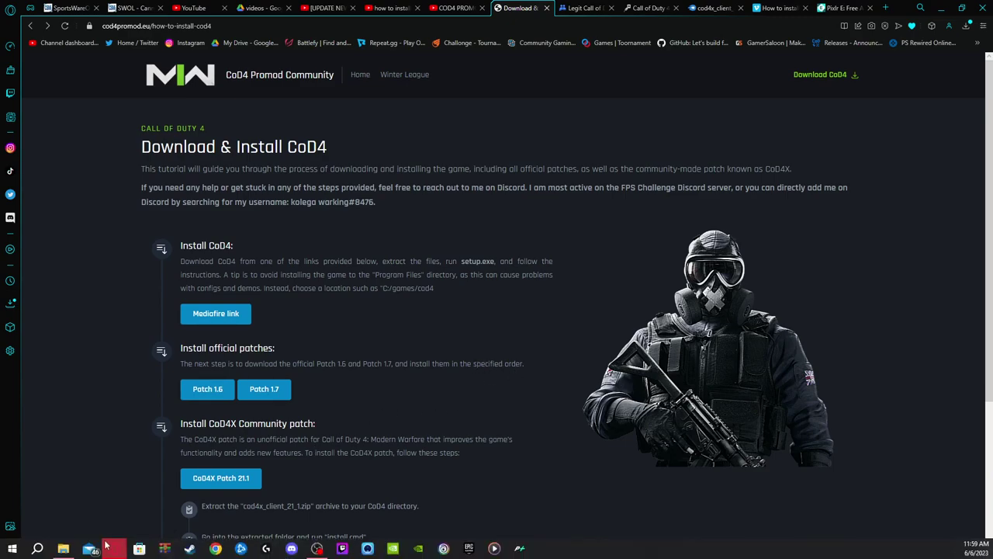
pyautogui.click(63, 551)
pyautogui.click(199, 357)
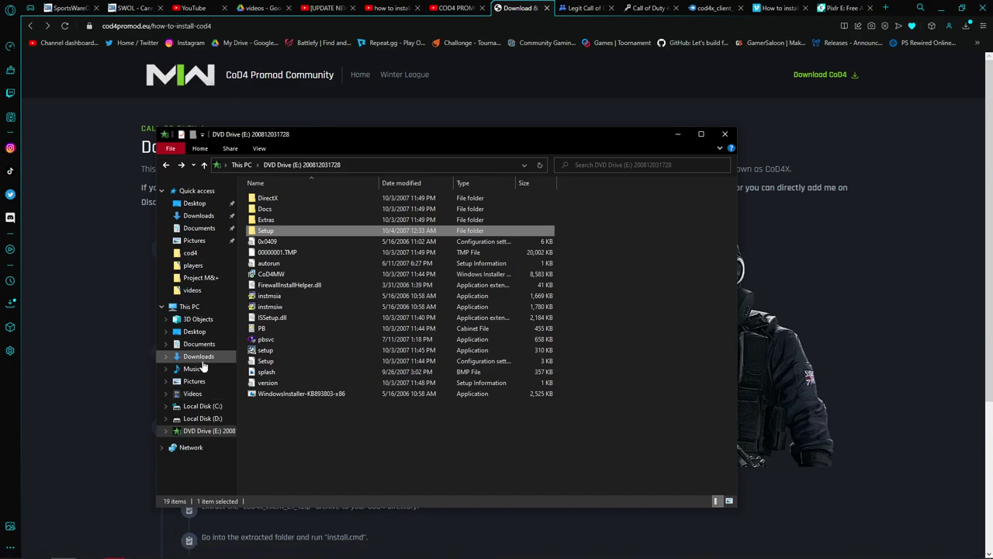
pyautogui.click(204, 407)
pyautogui.click(210, 418)
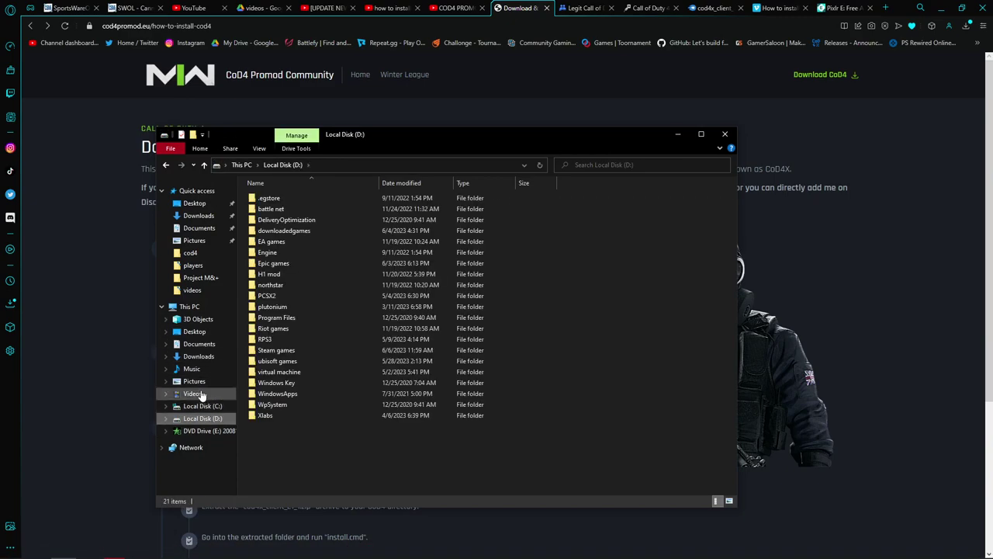
pyautogui.doubleClick(289, 230)
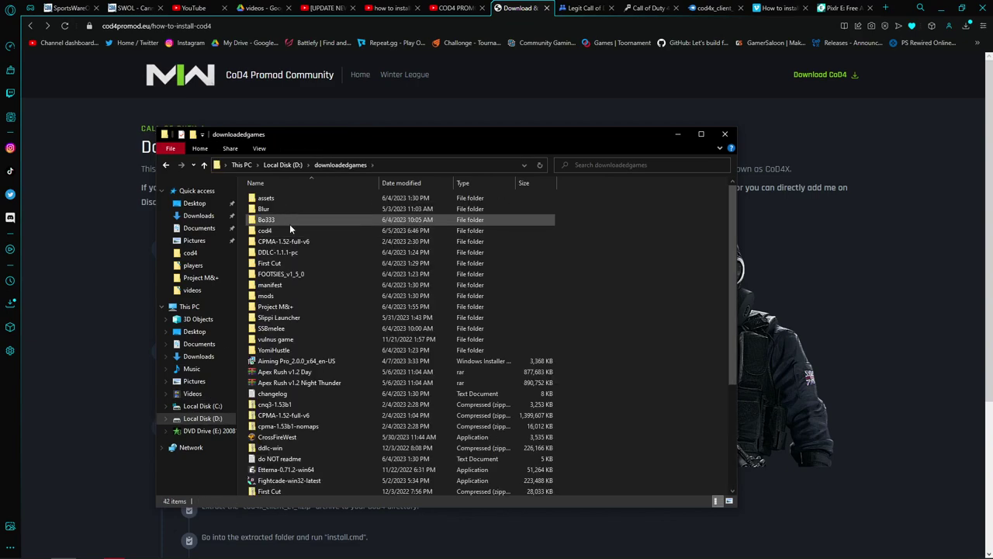
pyautogui.doubleClick(290, 231)
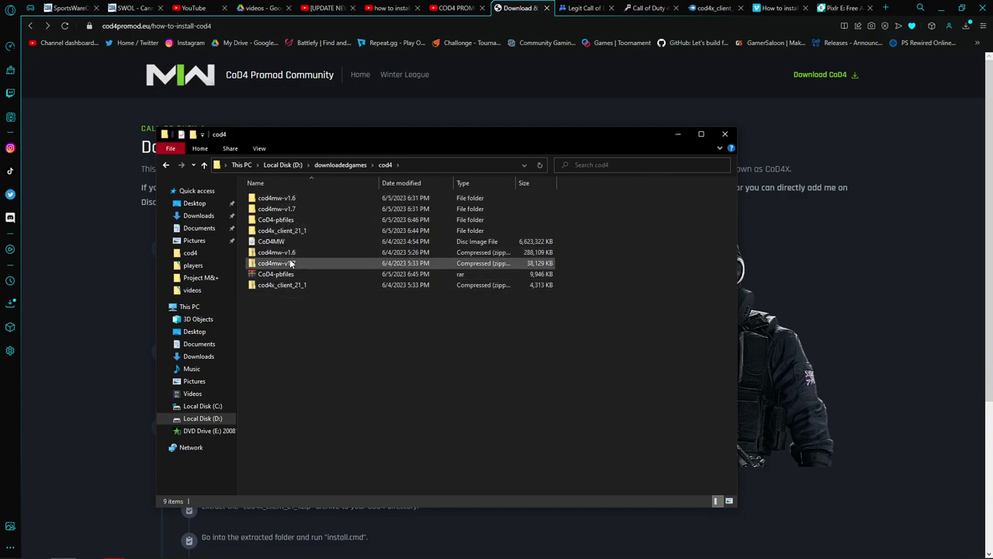
# - Look inside the extracted cod4mw-v1.6 and cod4mw-v1.7 patch folders and return to the cod4 folder
pyautogui.click(296, 200)
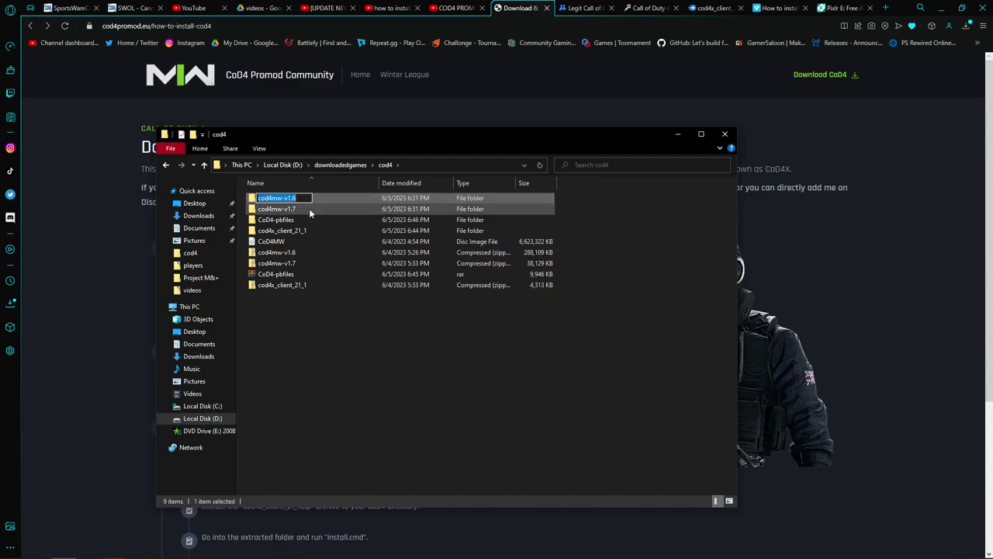
pyautogui.doubleClick(326, 199)
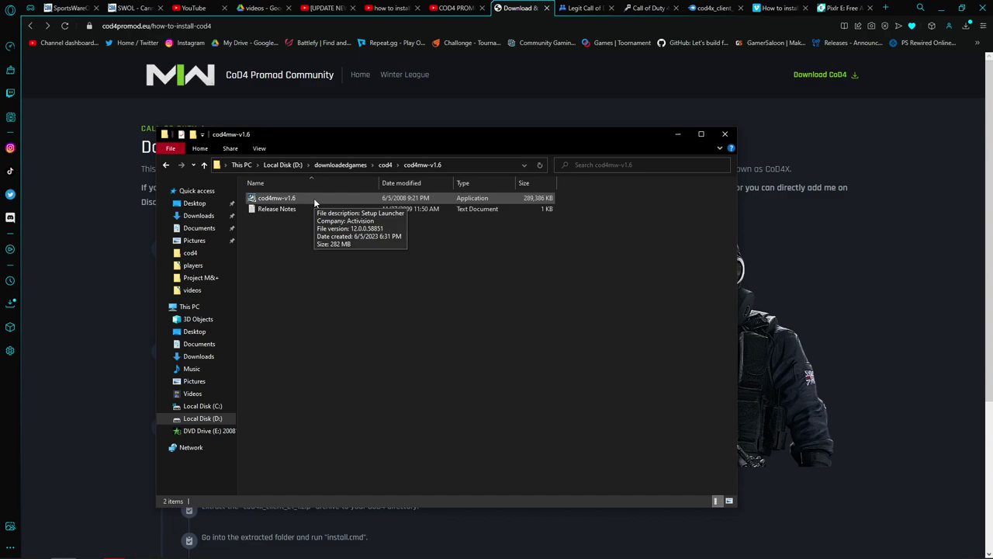
pyautogui.press('BackSpace')
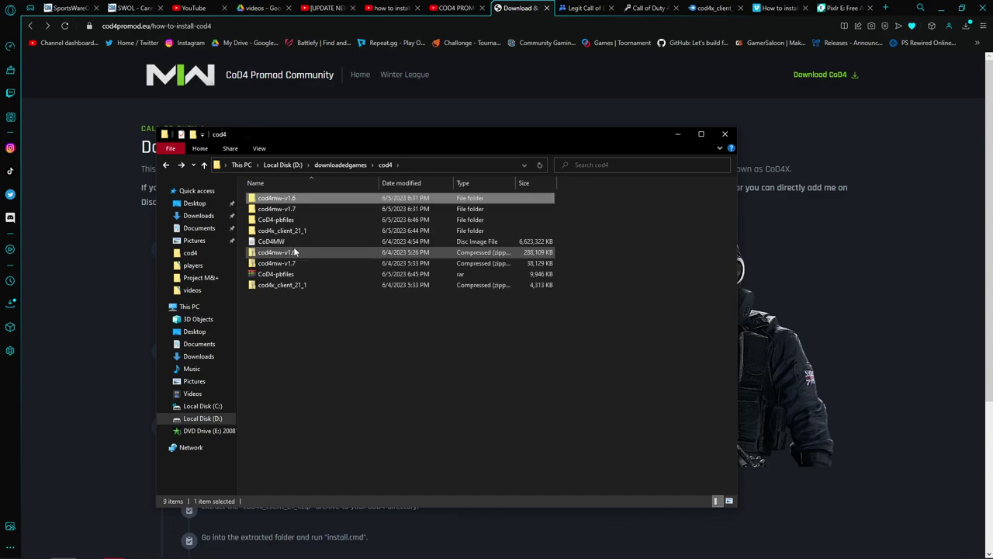
pyautogui.doubleClick(288, 208)
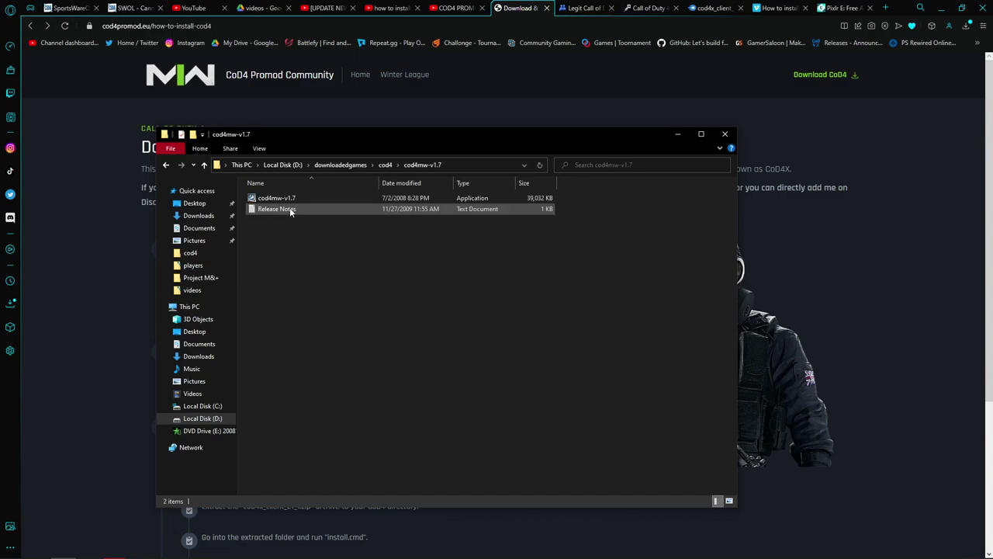
pyautogui.press('BackSpace')
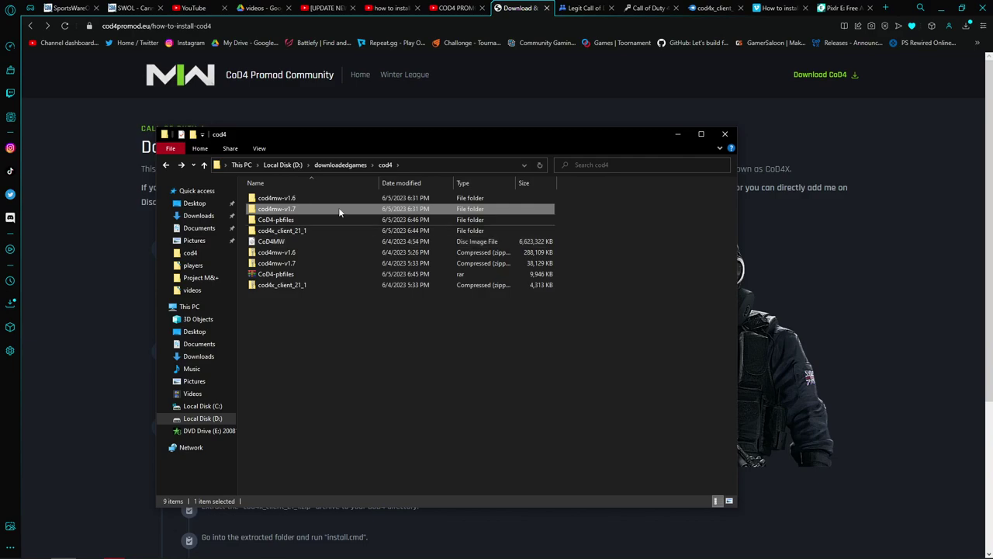
# - Skip the Vimeo install video ahead in full screen to the PunkBuster files scene at 02:51, pause it and exit full screen
pyautogui.click(776, 8)
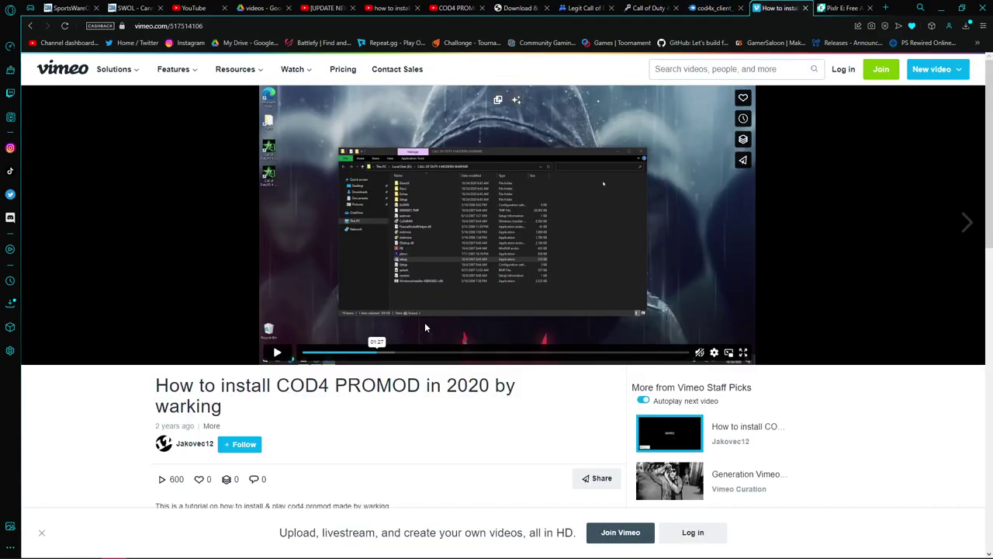
pyautogui.click(743, 352)
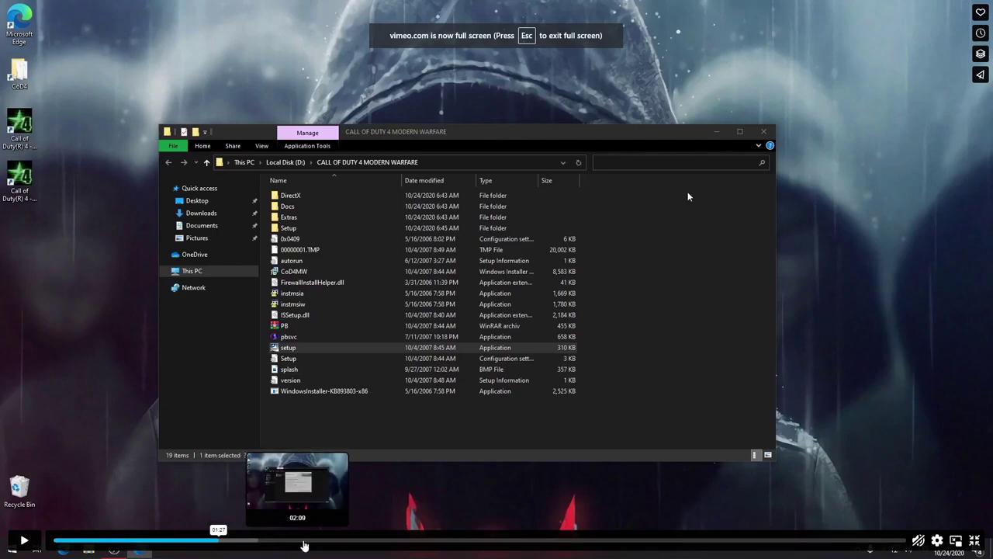
pyautogui.click(378, 541)
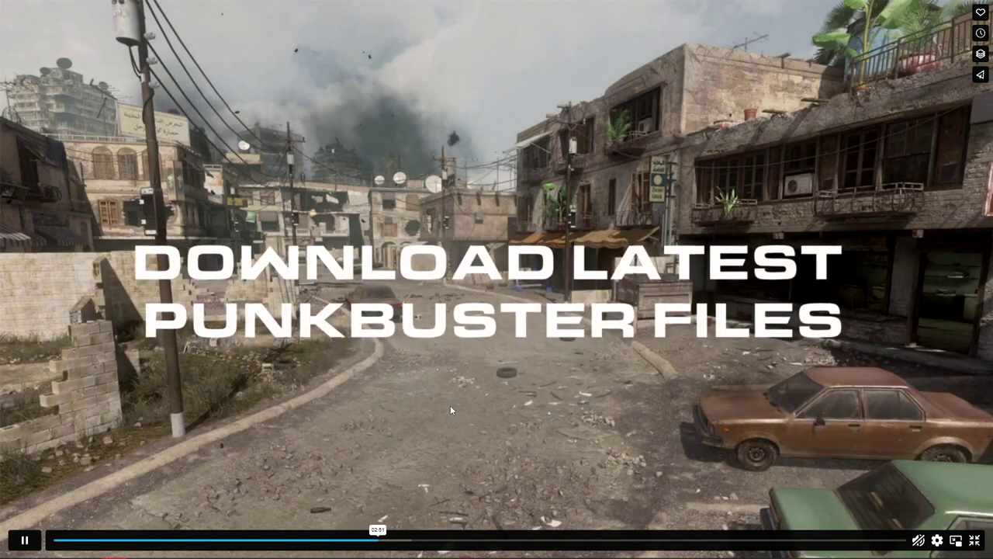
pyautogui.click(450, 405)
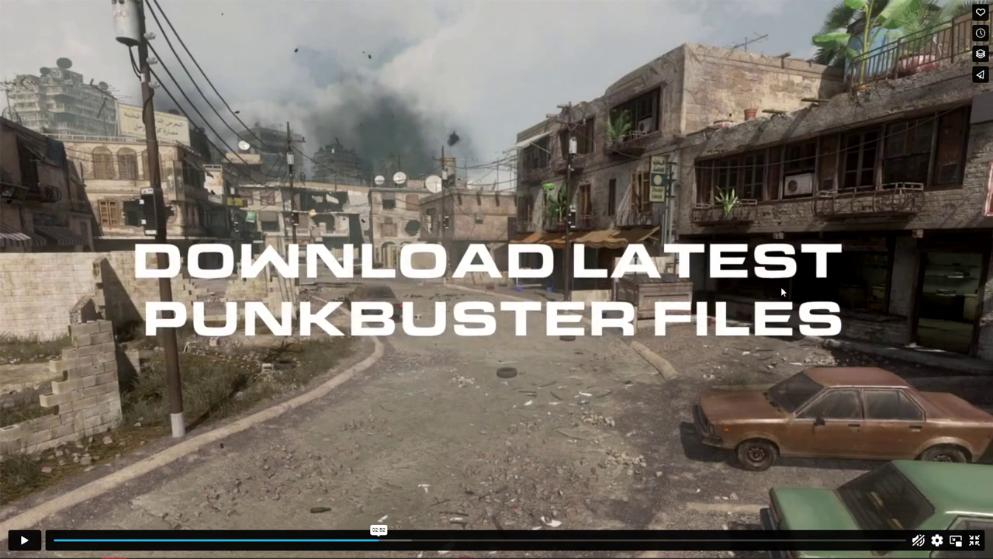
pyautogui.click(975, 540)
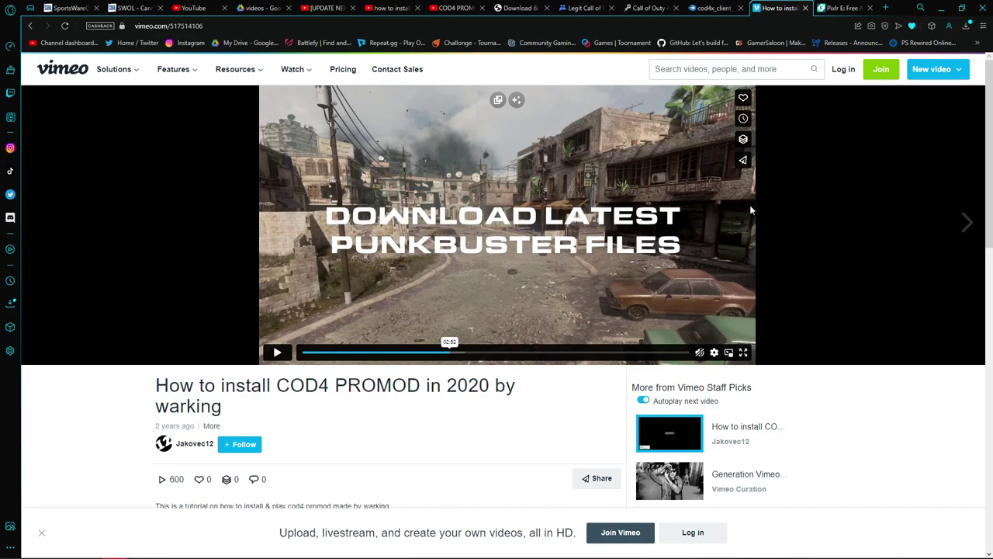
# - Close the Pixlr page and view the PingPerfect article on setting up Punkbuster for CoD4
pyautogui.hotkey('ctrl', 'shift', 'Tab')
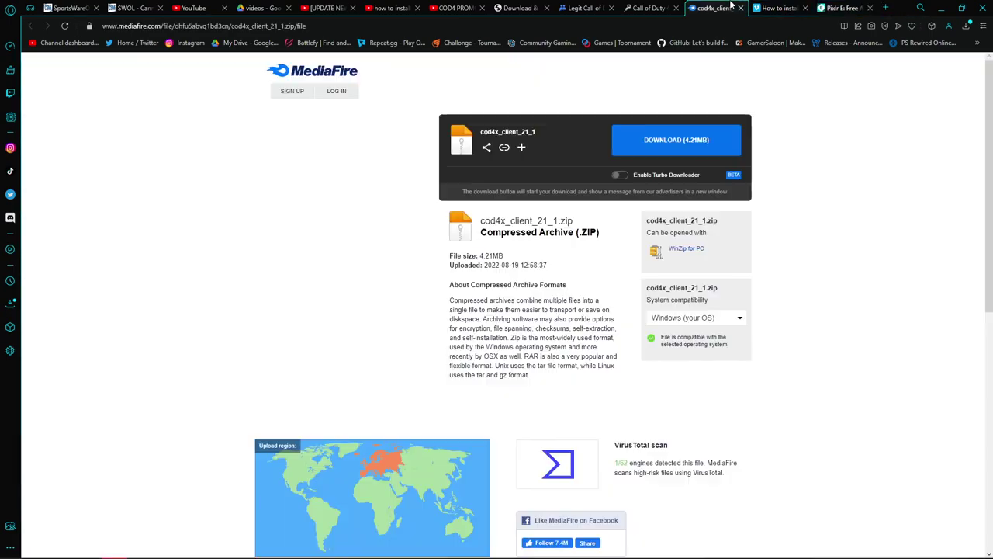
pyautogui.click(870, 8)
pyautogui.click(702, 8)
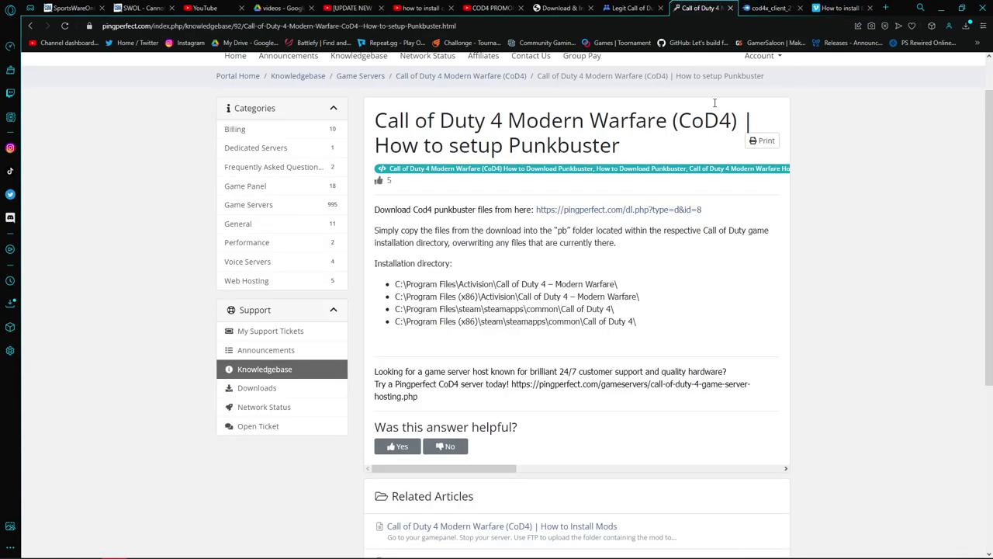
pyautogui.scroll(1, 182, 186)
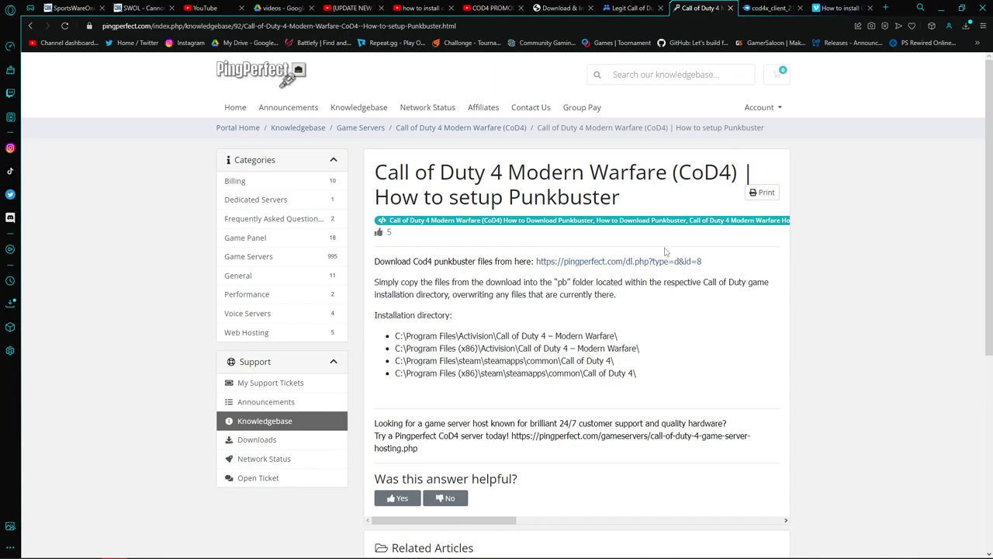
# - Search the web for "cod4 key codes" in a new tab
pyautogui.click(887, 7)
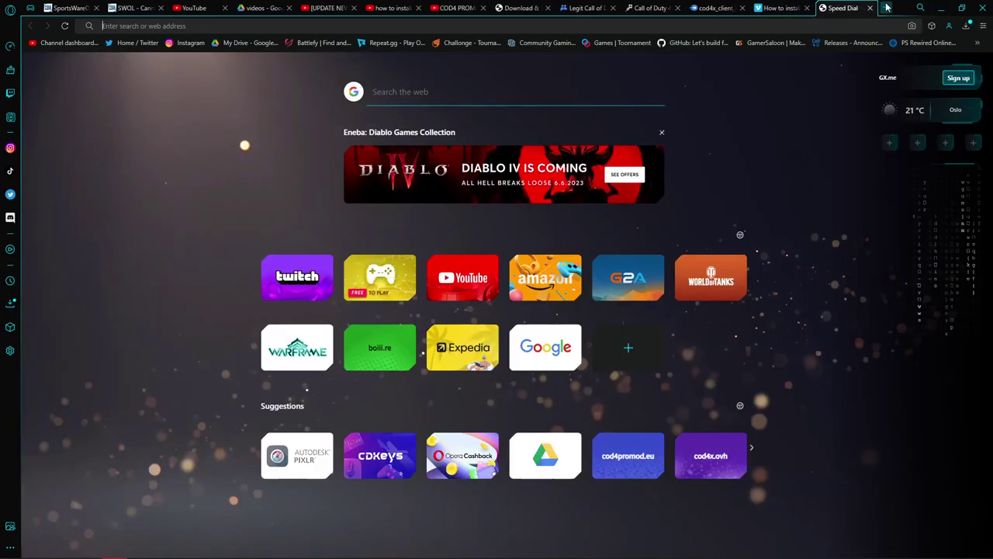
pyautogui.write('cod3')
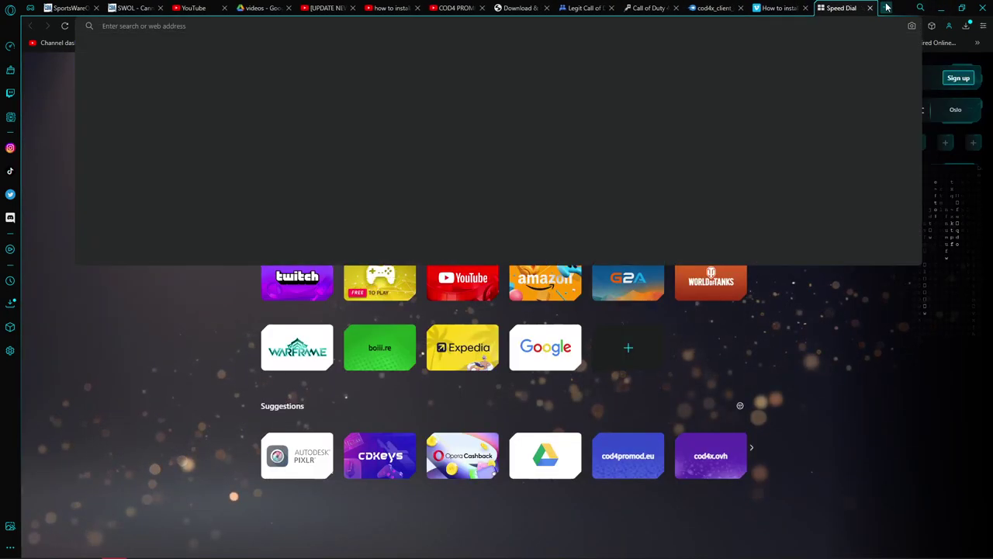
pyautogui.press('BackSpace')
pyautogui.write('4')
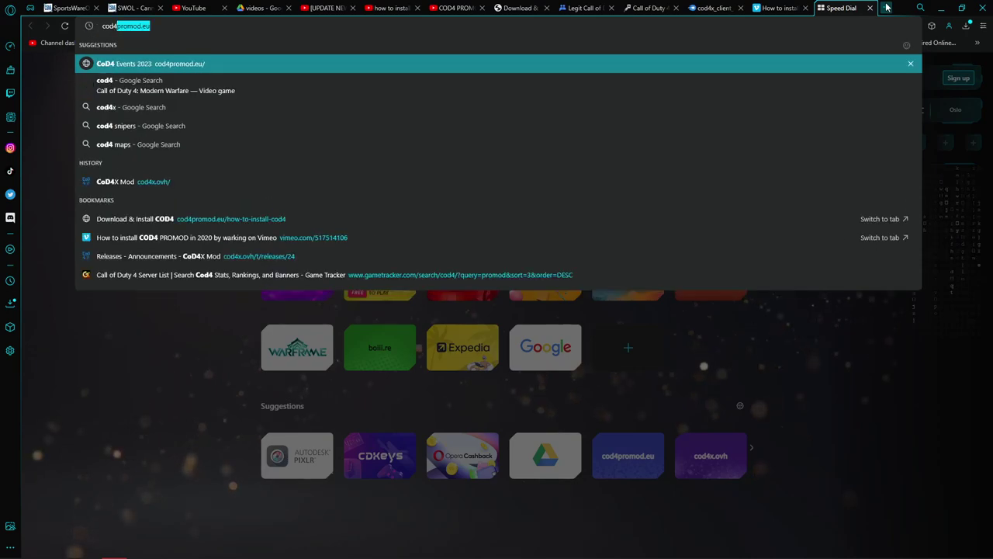
pyautogui.write(' lev')
pyautogui.press('BackSpace')
pyautogui.press('BackSpace')
pyautogui.press('BackSpace')
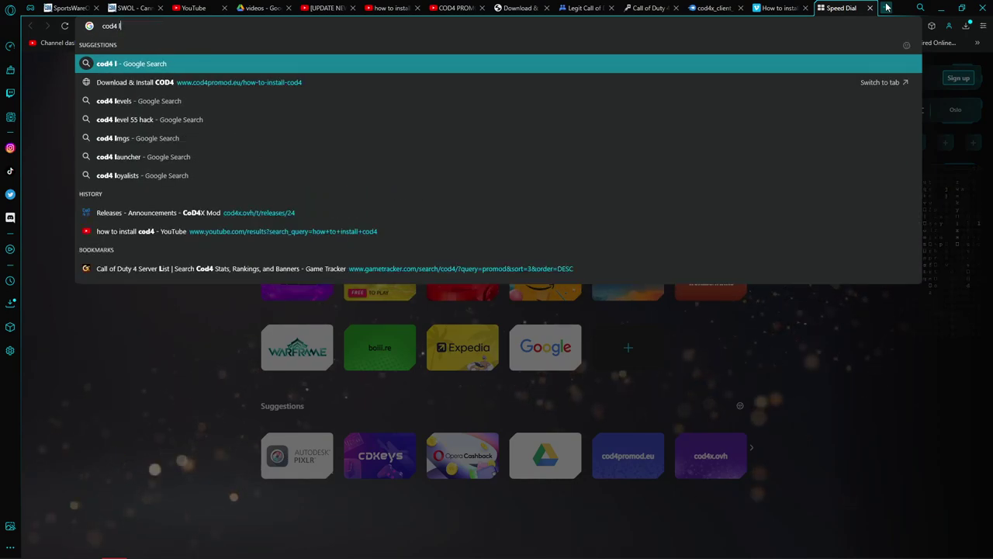
pyautogui.write('key code')
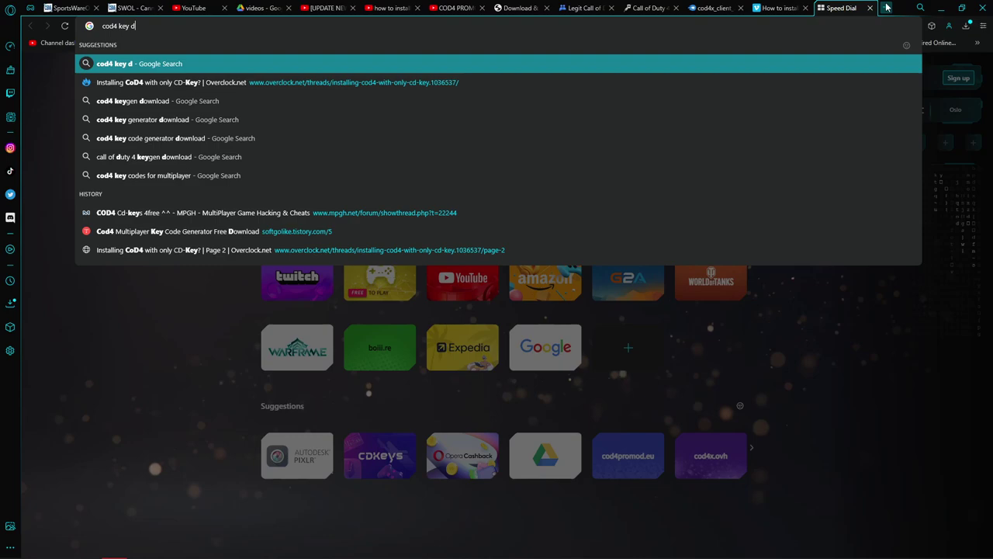
pyautogui.write('s')
pyautogui.press('Return')
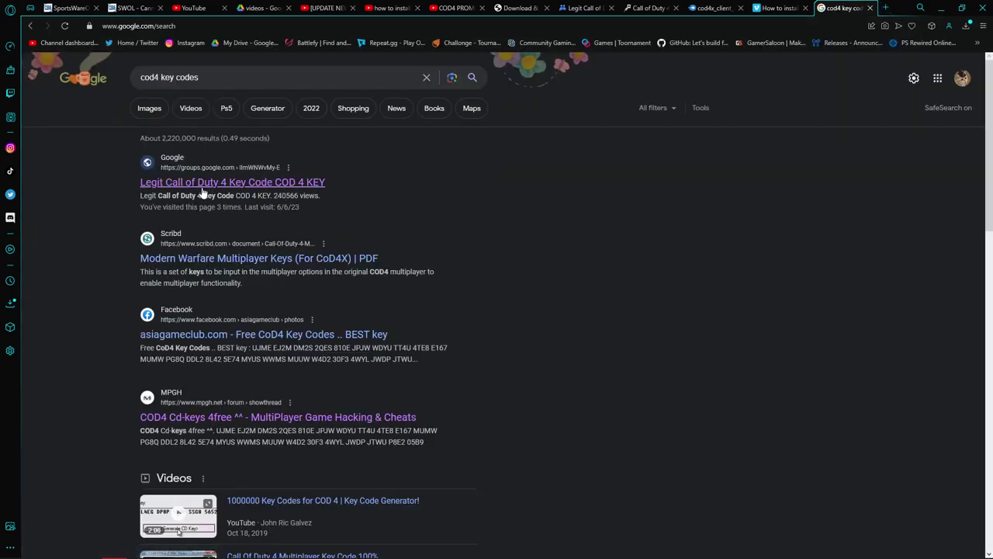
# - View the MPGH CD-keys thread and the tistory key code generator page, returning to the search results after each
pyautogui.click(249, 423)
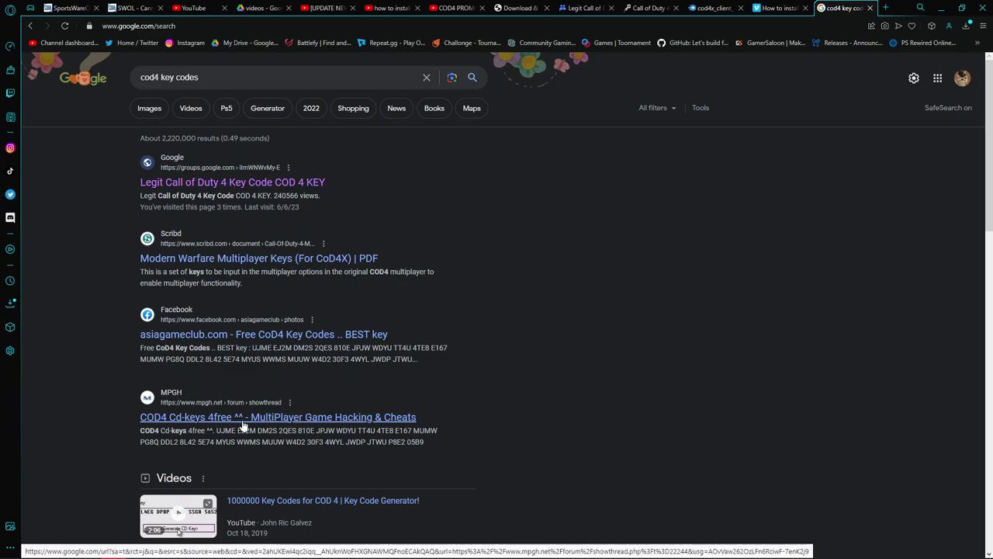
pyautogui.scroll(-3, 244, 425)
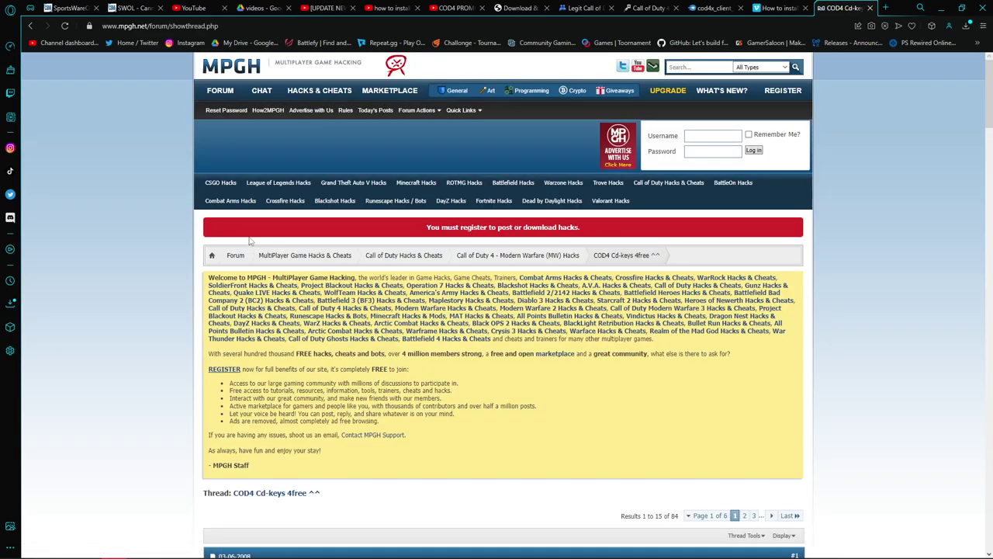
pyautogui.hotkey('alt', 'Left')
pyautogui.scroll(-10, 257, 264)
pyautogui.scroll(-5, 268, 277)
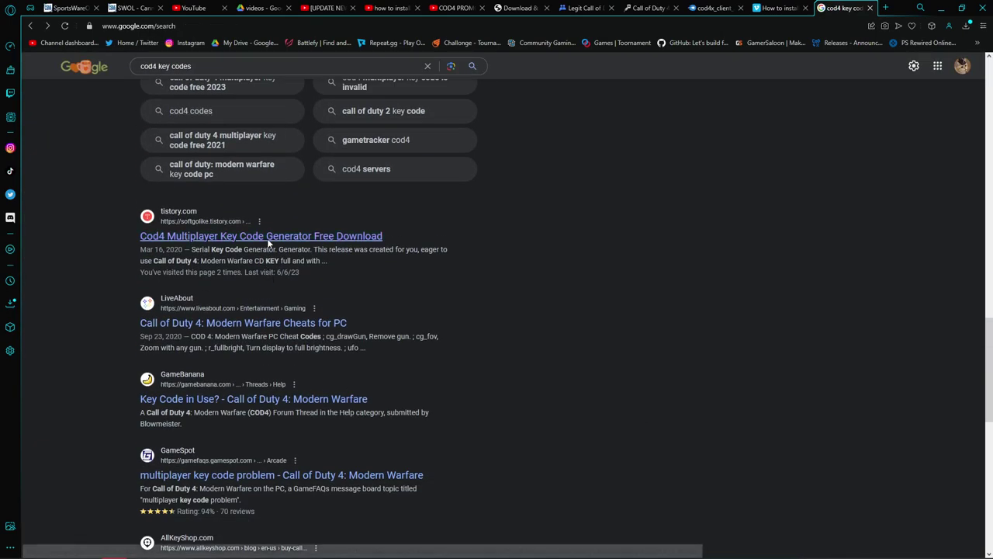
pyautogui.click(270, 222)
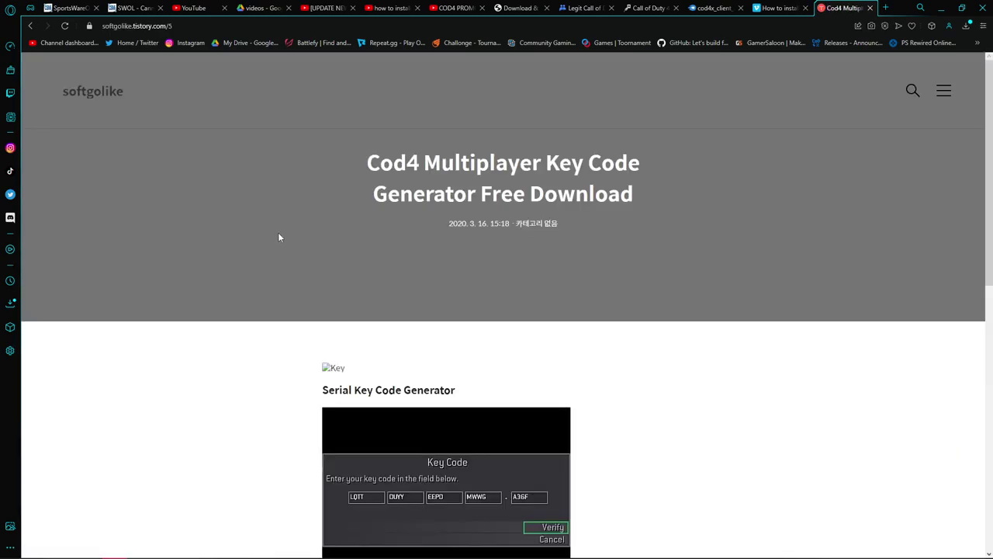
pyautogui.hotkey('alt', 'Left')
# - Look through the remaining search results for CoD4 key codes and return to the first result
pyautogui.scroll(-10, 316, 284)
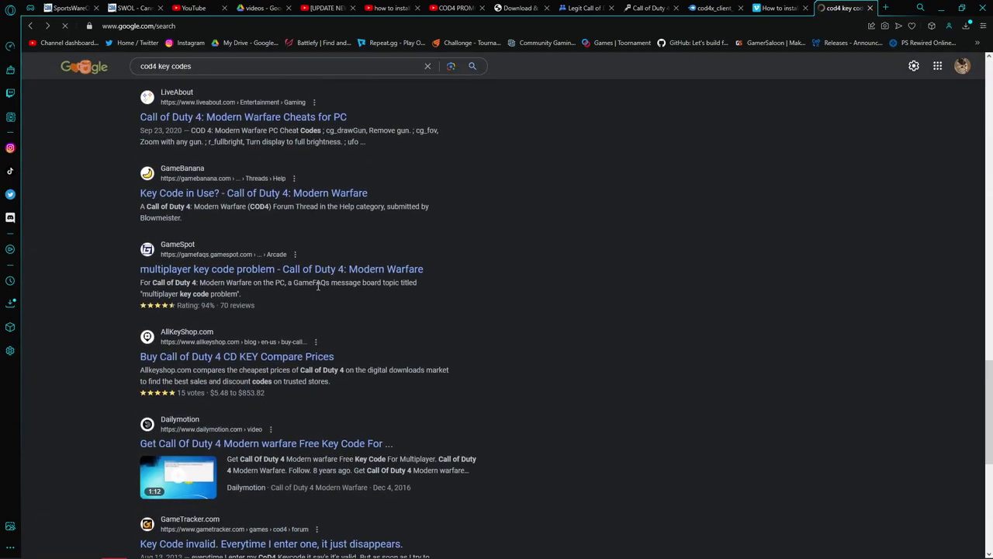
pyautogui.scroll(-12, 314, 285)
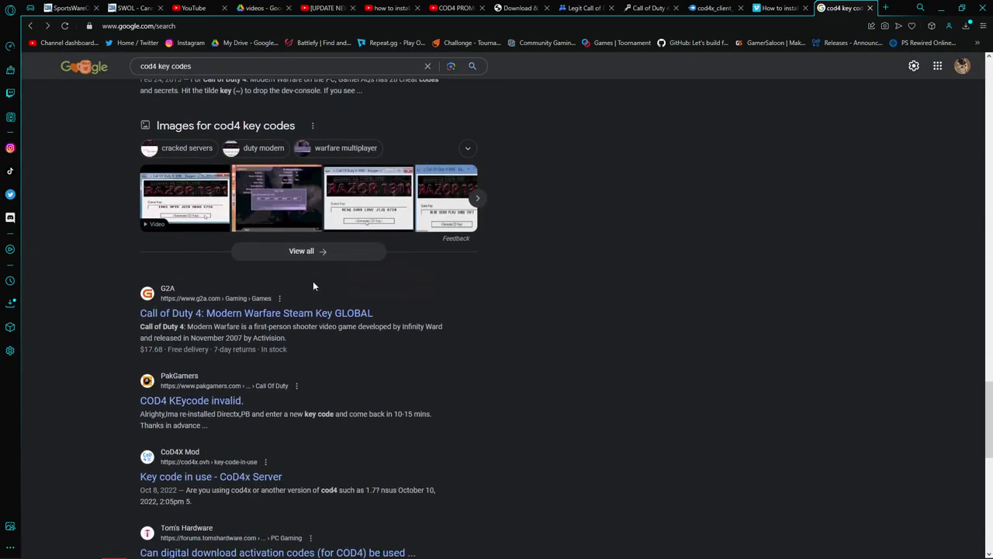
pyautogui.scroll(5, 313, 281)
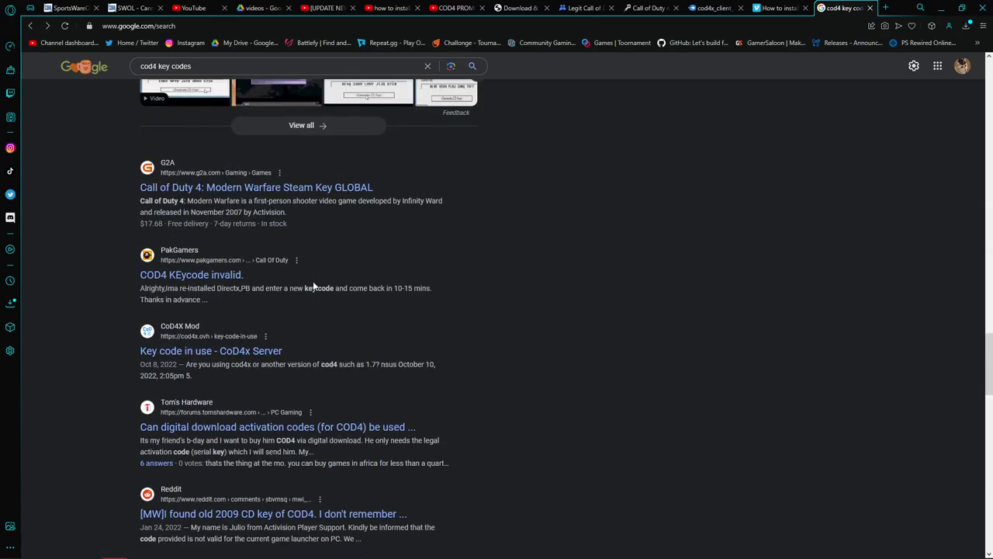
pyautogui.scroll(-15, 313, 284)
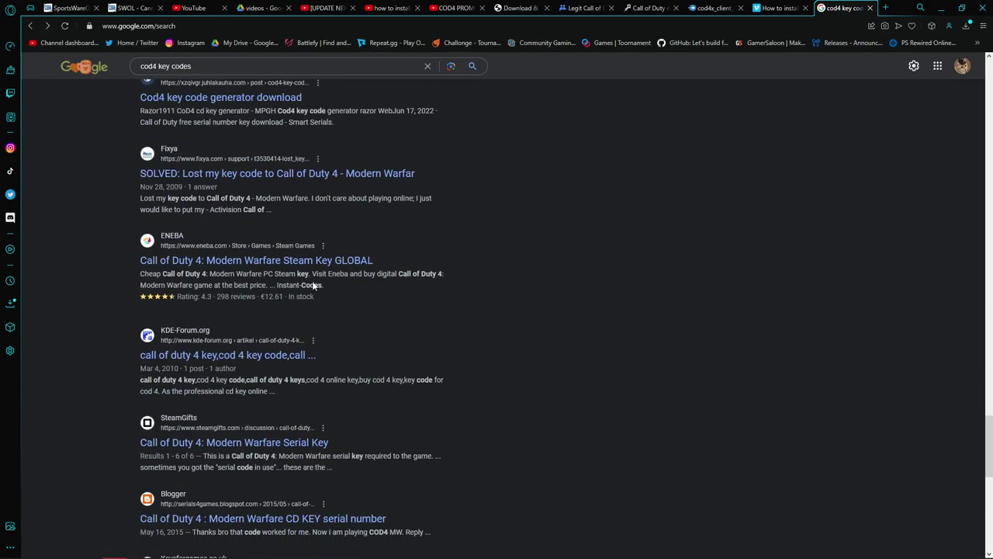
pyautogui.scroll(-7, 313, 286)
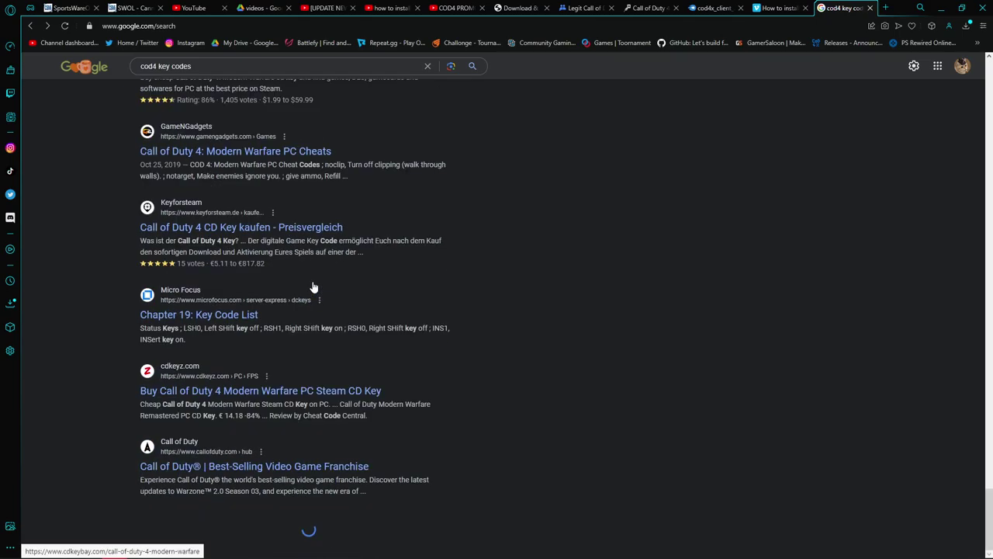
pyautogui.scroll(-6, 312, 281)
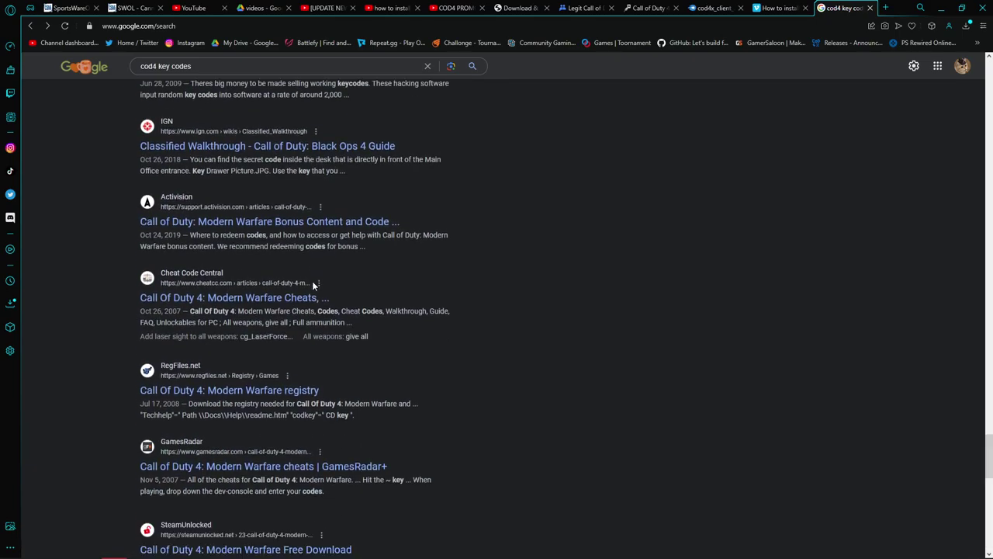
pyautogui.scroll(-3, 312, 281)
pyautogui.scroll(-5, 312, 281)
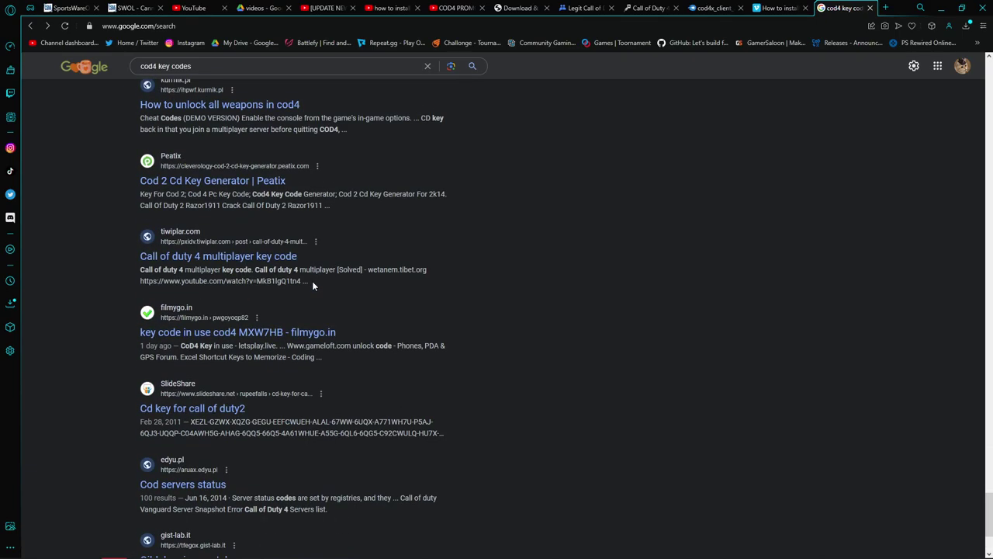
pyautogui.scroll(-2, 312, 281)
pyautogui.scroll(6, 323, 278)
pyautogui.scroll(15, 323, 278)
# - Search the web for "punkbuster download cod4"
pyautogui.click(800, 27)
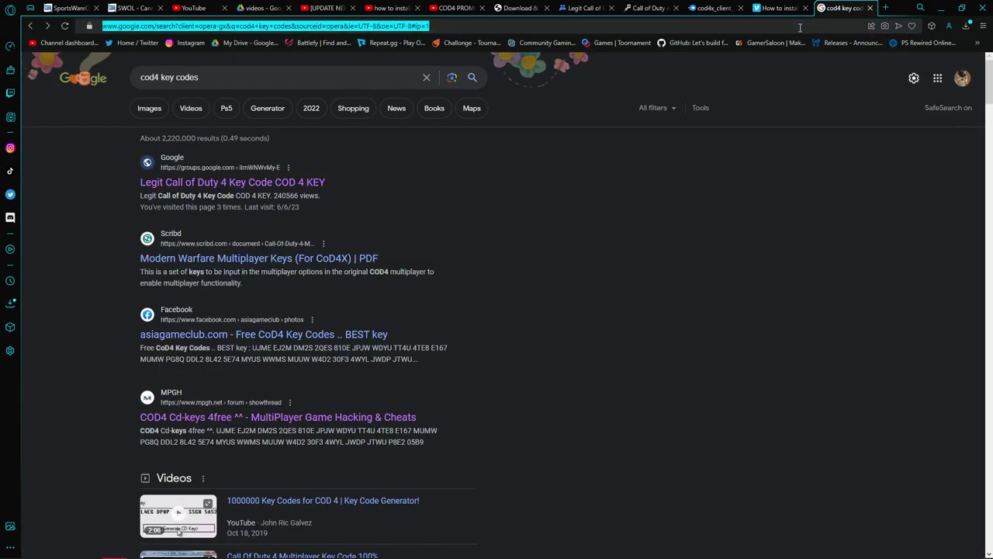
pyautogui.write('punk')
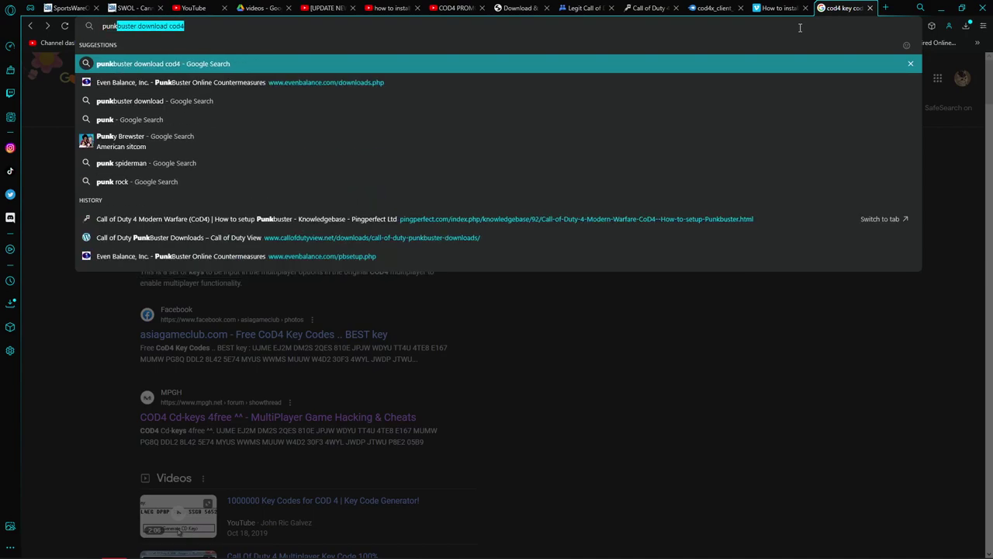
pyautogui.press('Return')
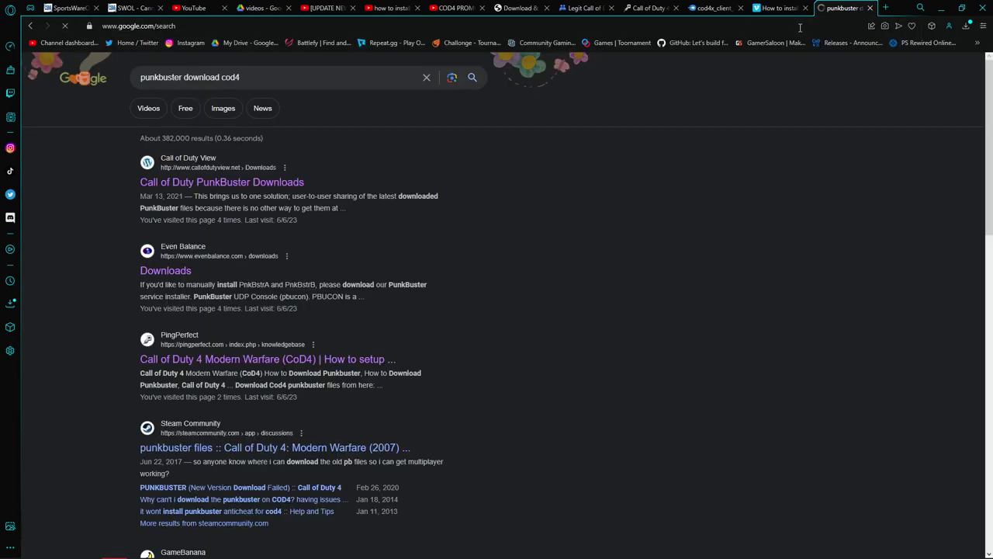
# - Search for "punkbuster download" in a new tab and open the Even Balance Downloads page
pyautogui.click(884, 8)
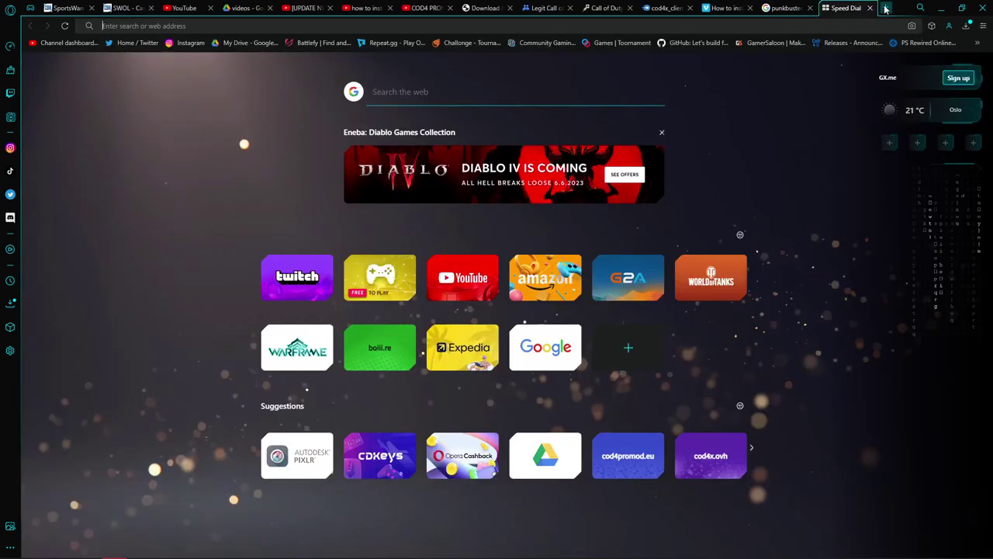
pyautogui.write('punkbuster download cod4')
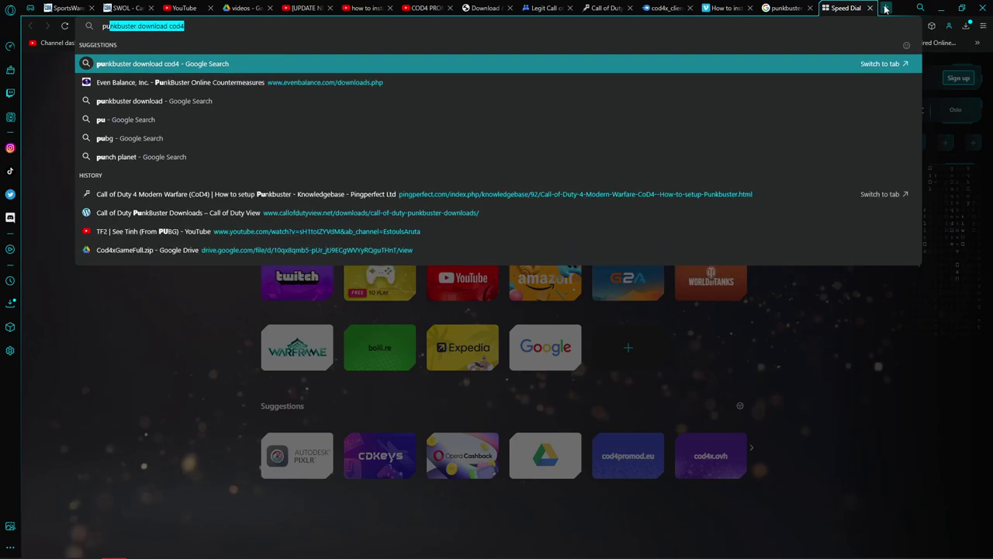
pyautogui.click(308, 101)
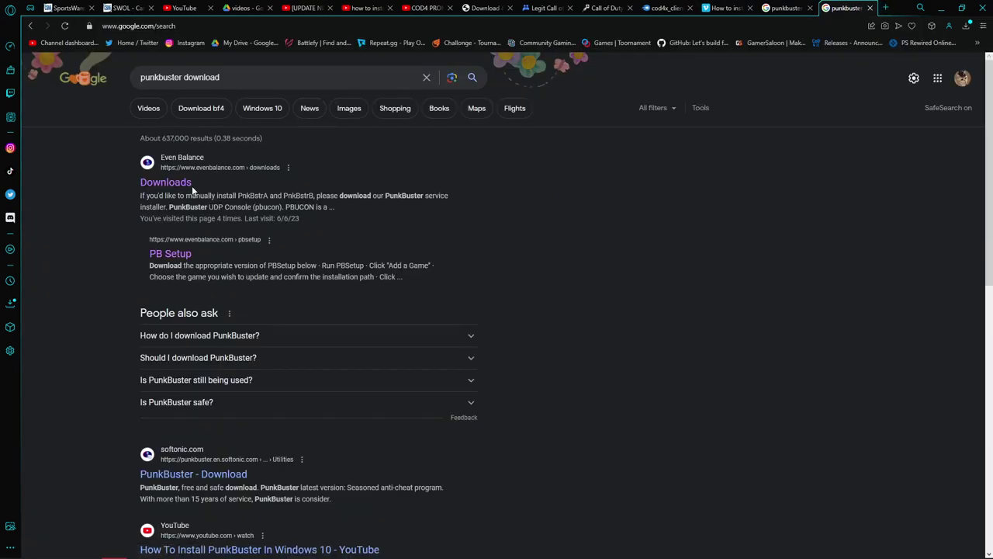
pyautogui.click(190, 185)
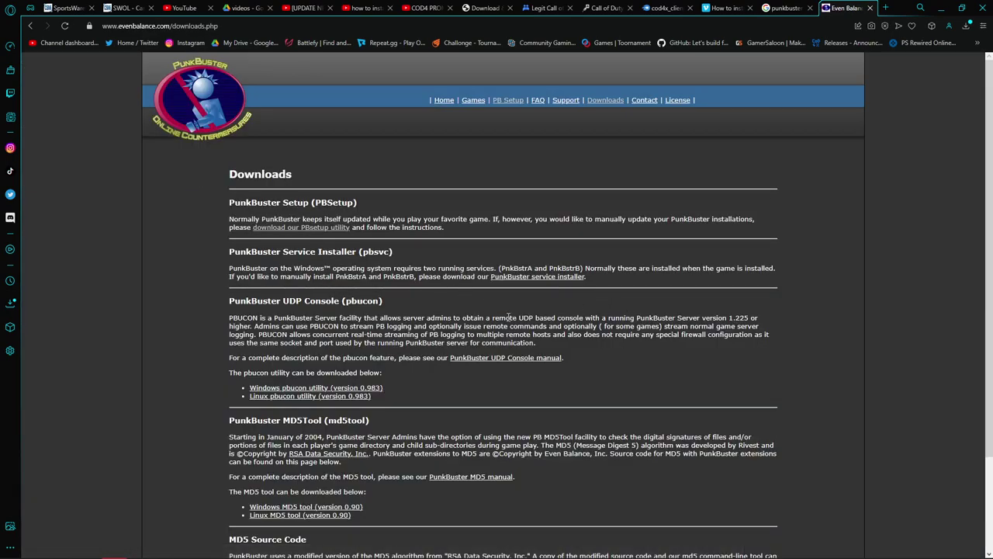
# - Try downloading the Windows pbucon utility (version 0.983), cancel the save and return to the PBSetup section
pyautogui.scroll(-2, 413, 371)
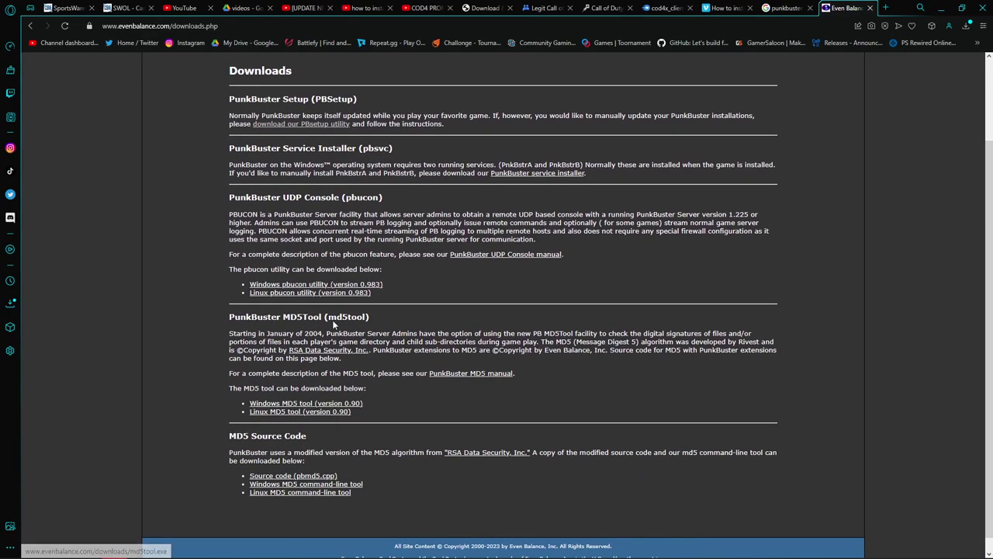
pyautogui.click(339, 284)
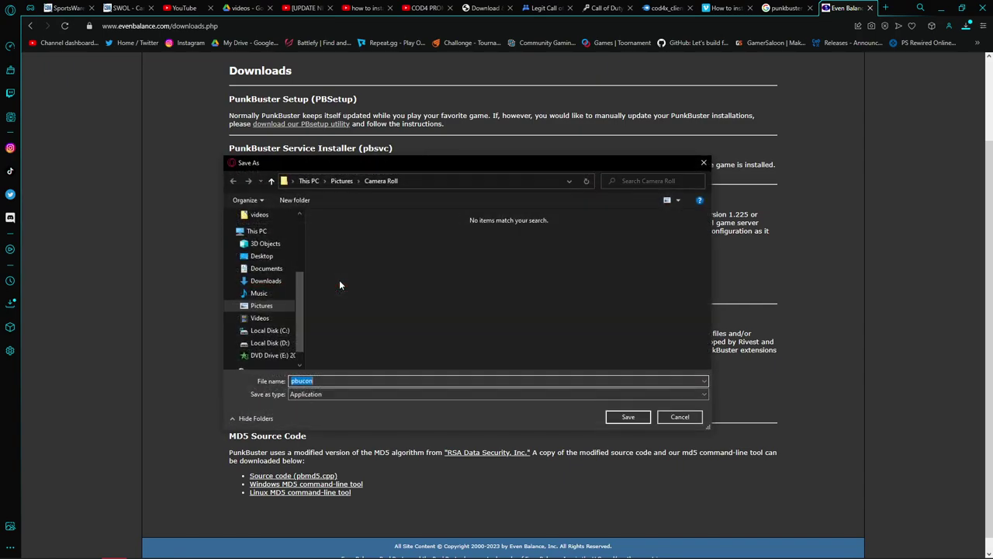
pyautogui.click(675, 418)
pyautogui.scroll(2, 329, 182)
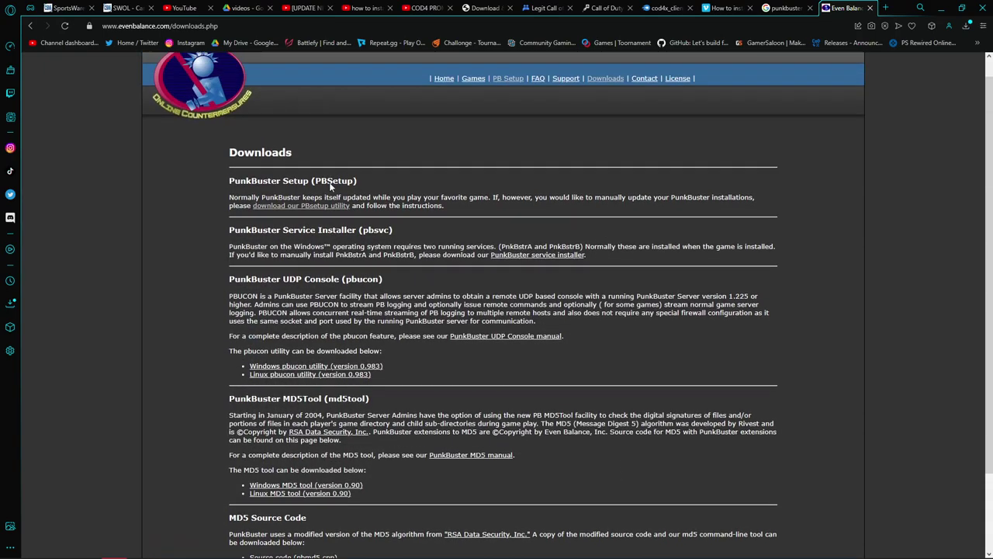
# - Return to the "punkbuster download" search results, briefly open the Softonic result, and look through the list for Call of Duty entries
pyautogui.scroll(-2, 329, 186)
pyautogui.scroll(2, 330, 186)
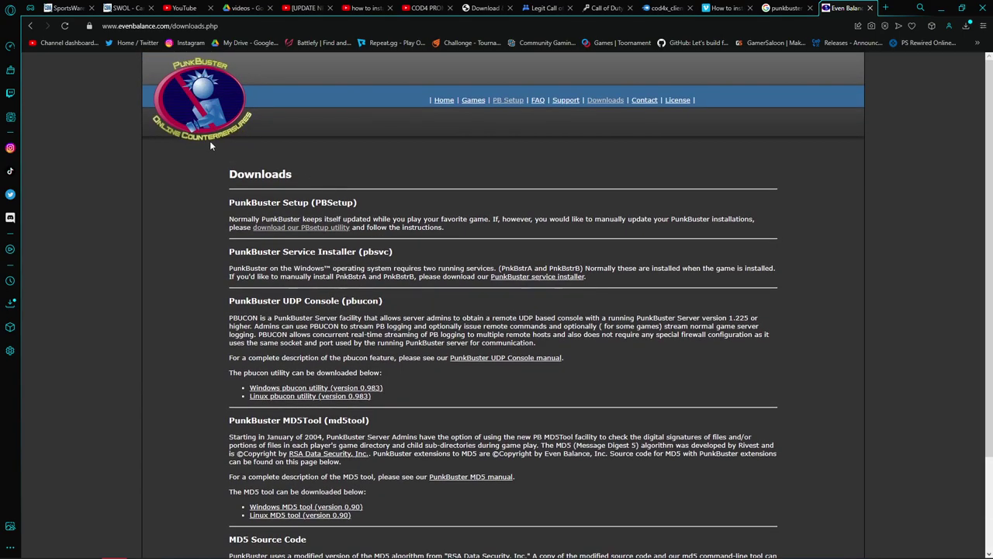
pyautogui.hotkey('alt', 'Left')
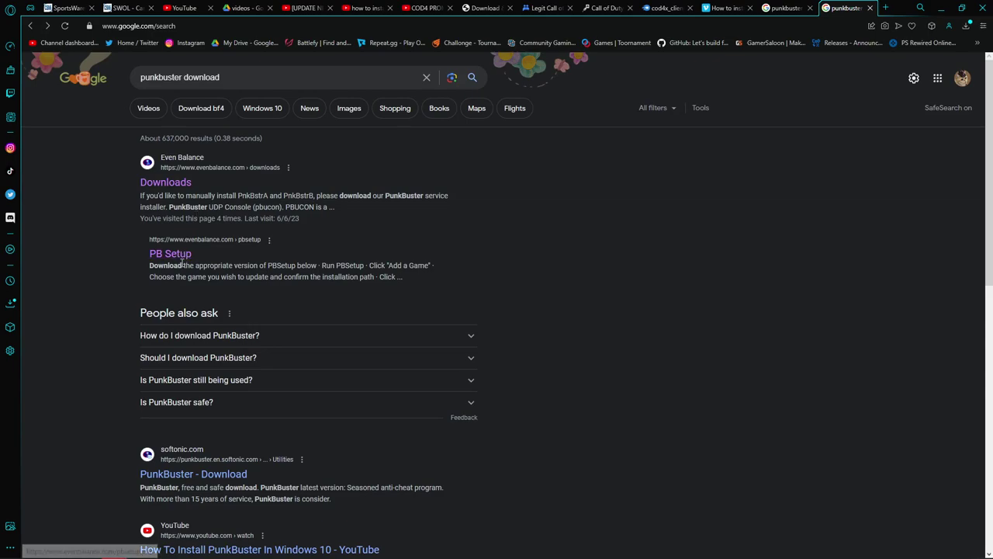
pyautogui.scroll(-6, 178, 261)
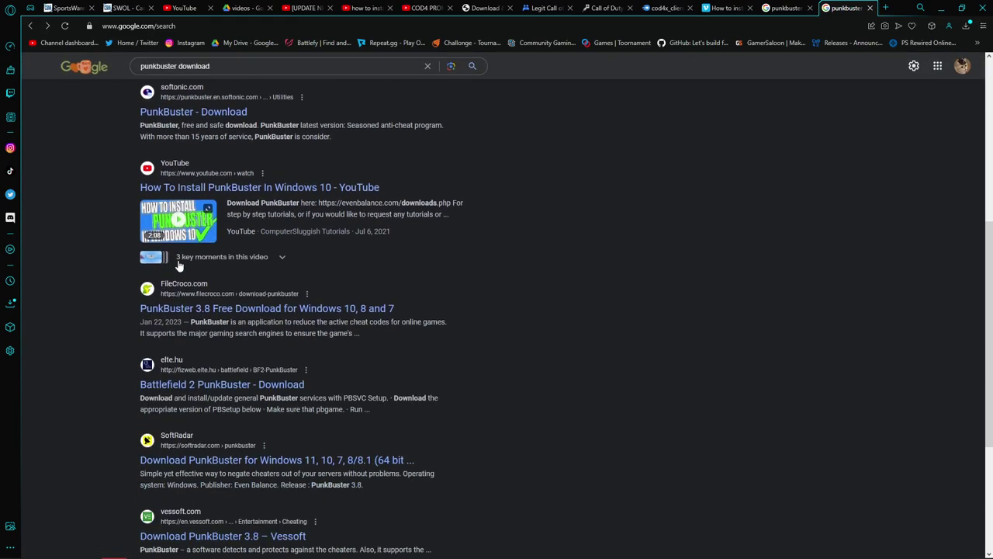
pyautogui.click(197, 115)
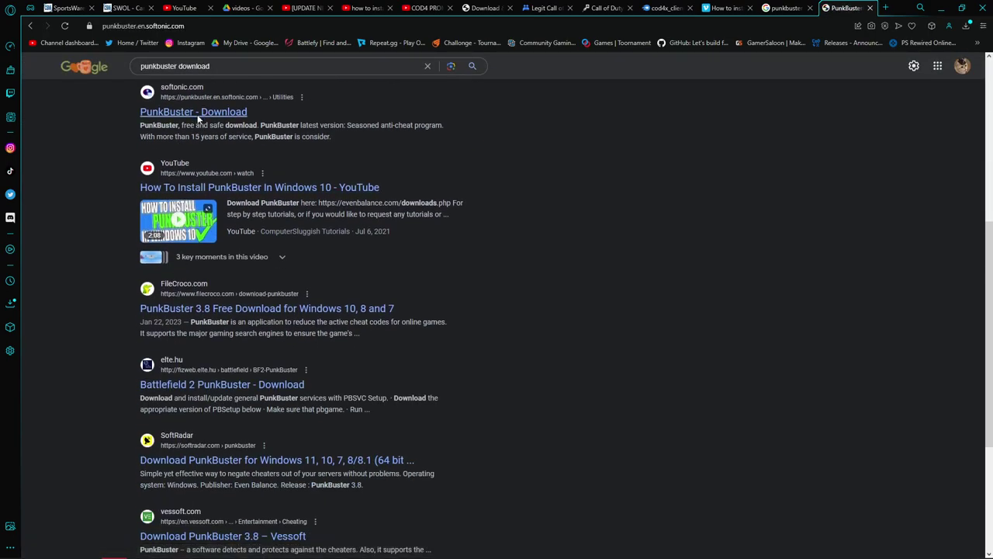
pyautogui.hotkey('alt', 'Left')
pyautogui.scroll(-3, 196, 132)
pyautogui.scroll(7, 197, 129)
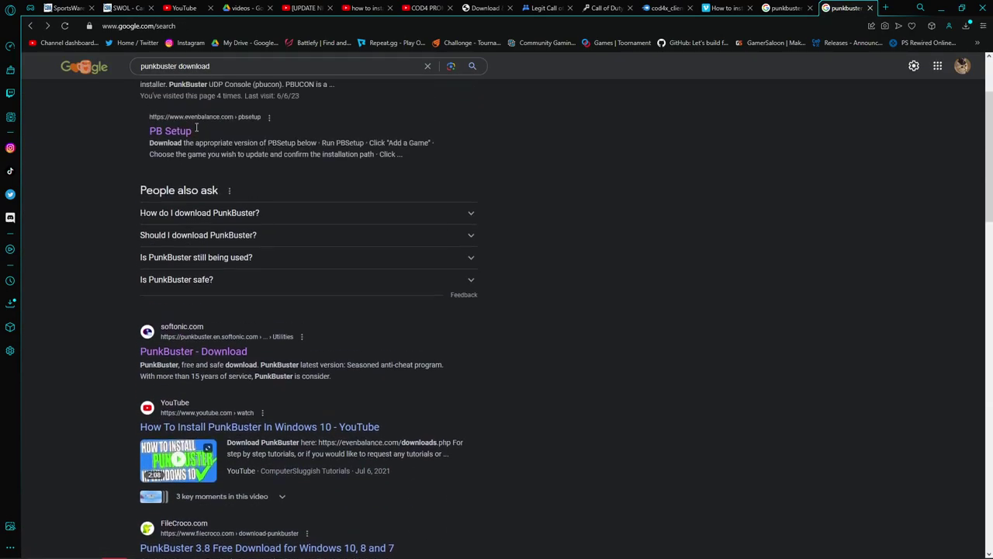
pyautogui.scroll(-8, 196, 130)
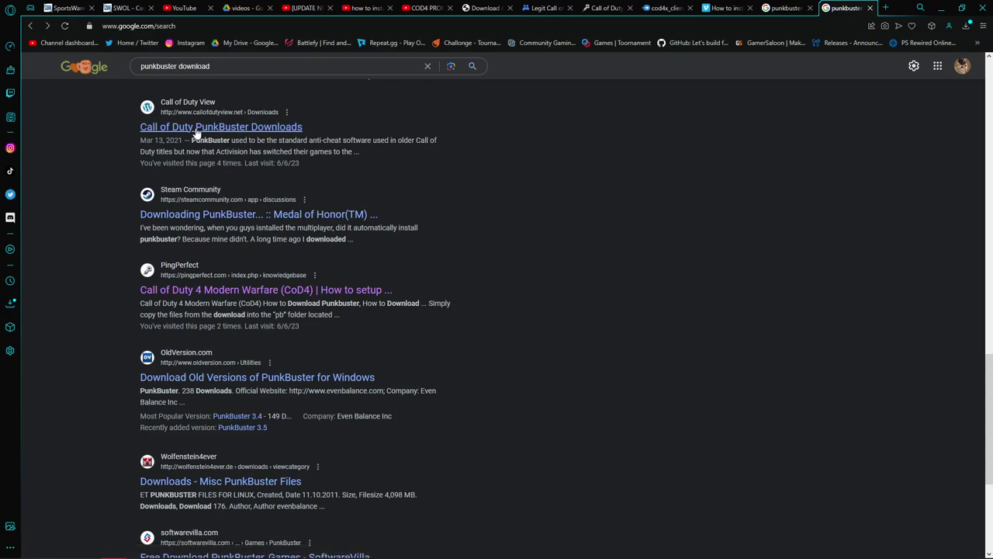
# - View the Call of Duty View page on PunkBuster downloads, then return to the search results and look for the CoD4 setup guide
pyautogui.click(197, 132)
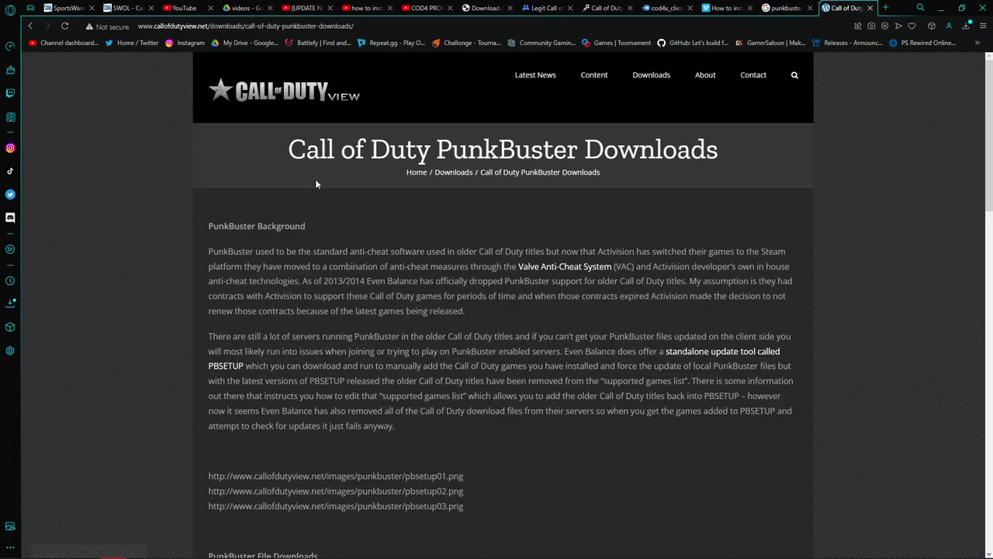
pyautogui.scroll(-5, 315, 179)
pyautogui.scroll(-3, 455, 229)
pyautogui.hotkey('alt', 'Left')
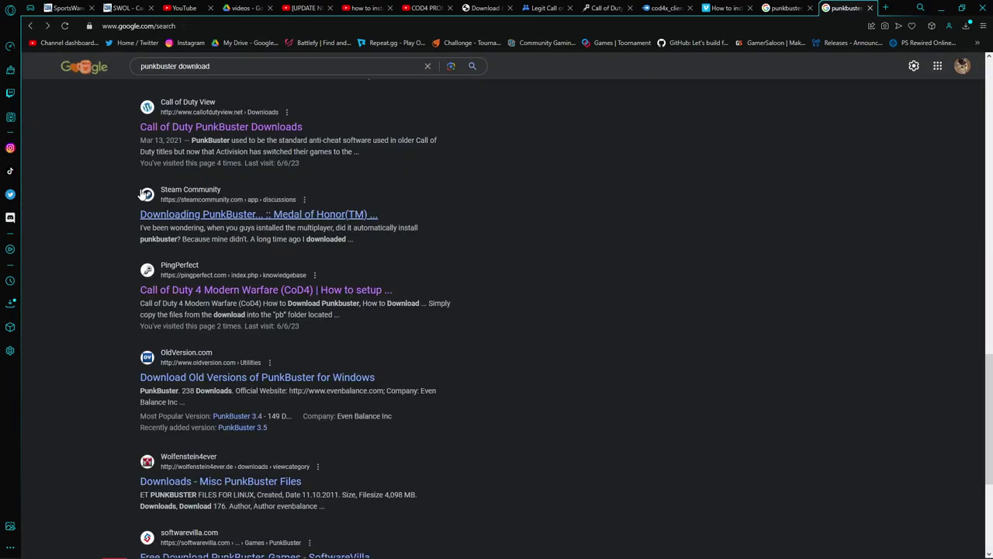
pyautogui.scroll(-4, 197, 291)
pyautogui.scroll(8, 198, 299)
pyautogui.scroll(-3, 200, 304)
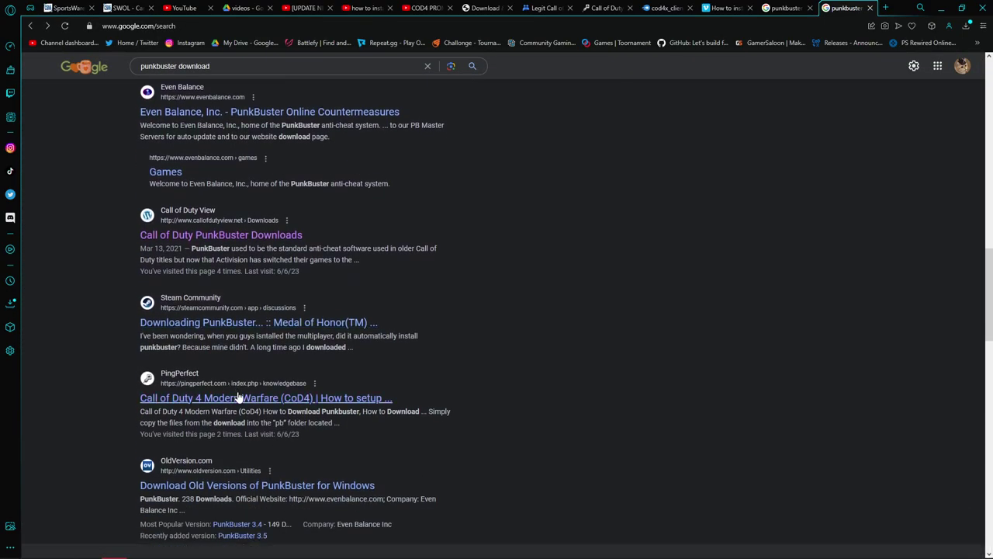
# - Open PingPerfect's CoD4 Punkbuster setup guide and try downloading cod4mw_pb.zip from it, cancelling the download
pyautogui.click(333, 398)
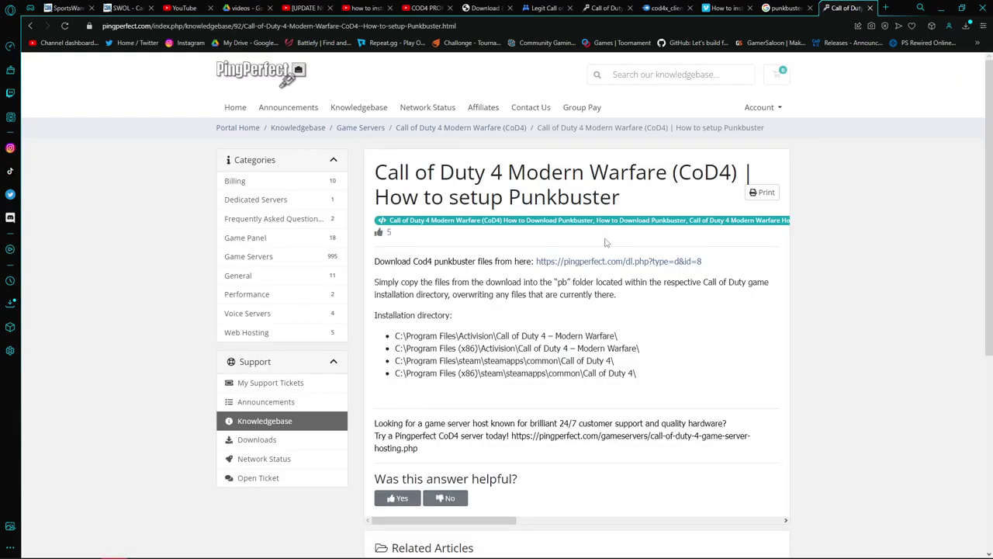
pyautogui.click(613, 262)
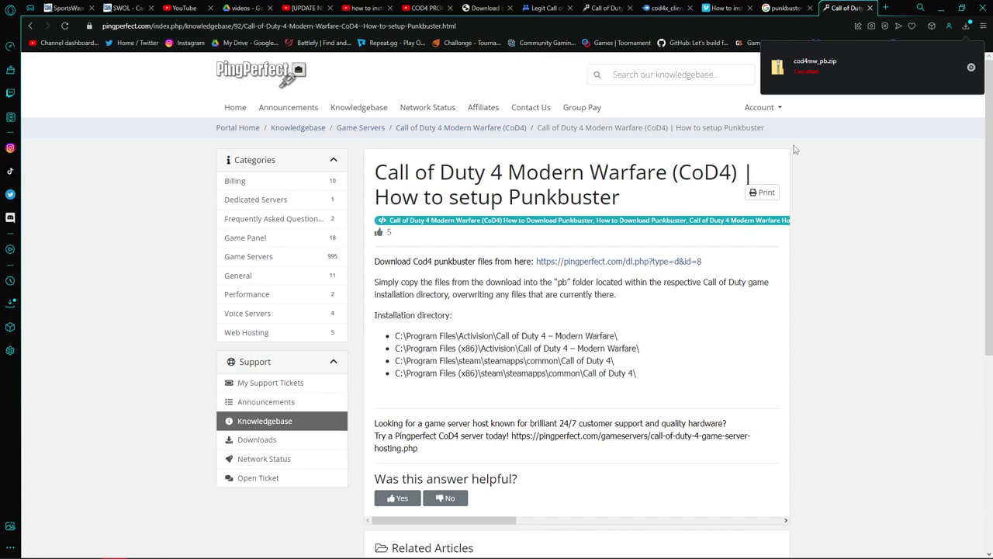
pyautogui.click(967, 27)
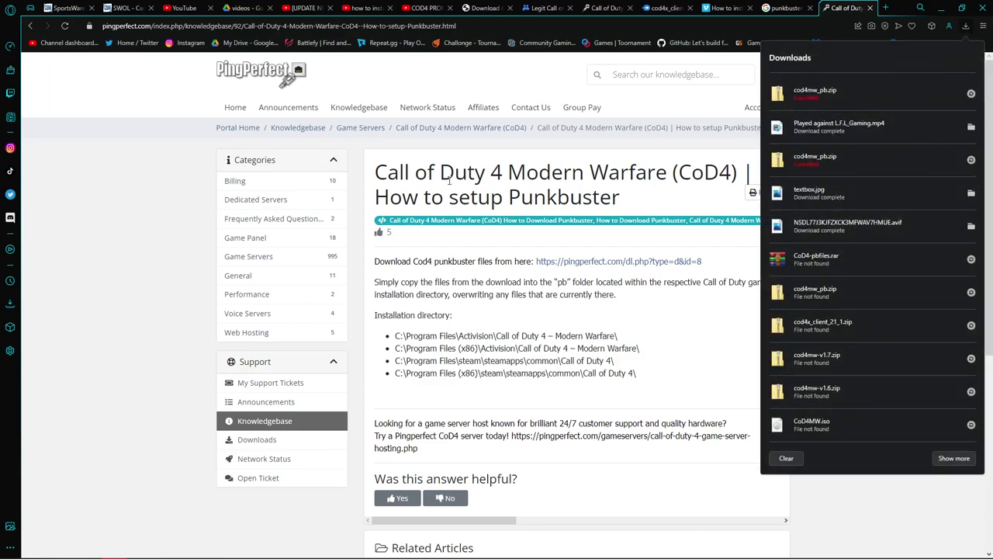
pyautogui.press('Escape')
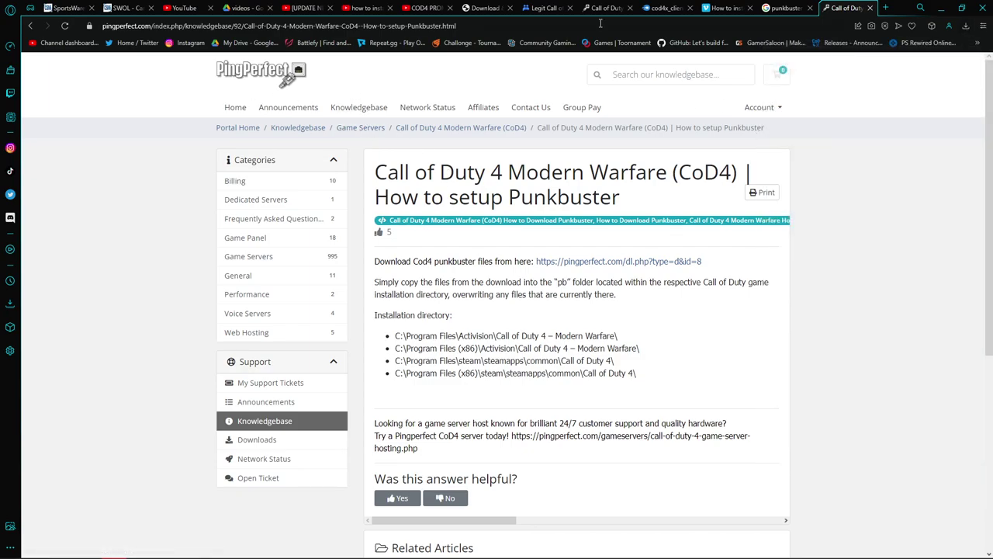
# - View the PunkBuster files section of the Vimeo CoD4 Promod tutorial in full screen, skip to 03:07 and leave full screen
pyautogui.click(782, 8)
pyautogui.click(730, 6)
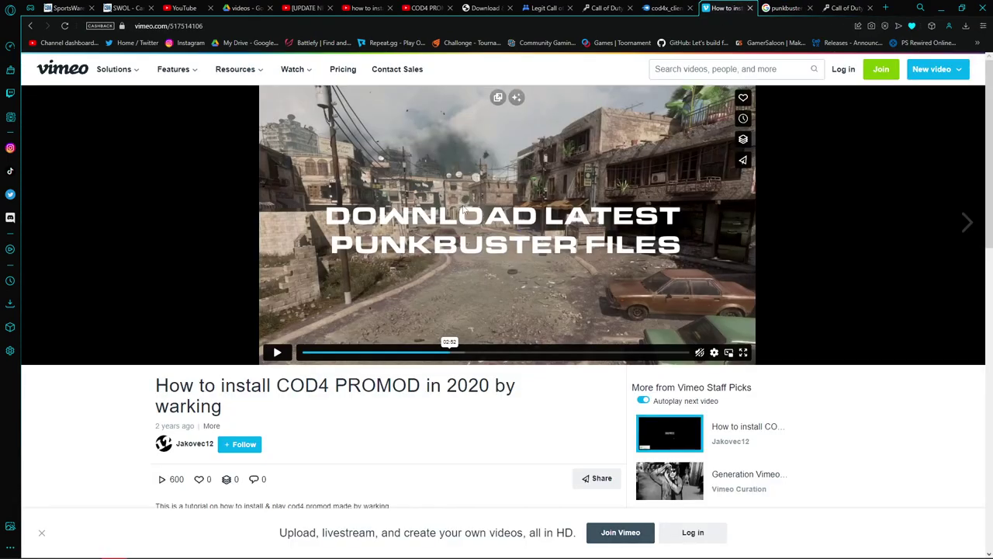
pyautogui.click(743, 352)
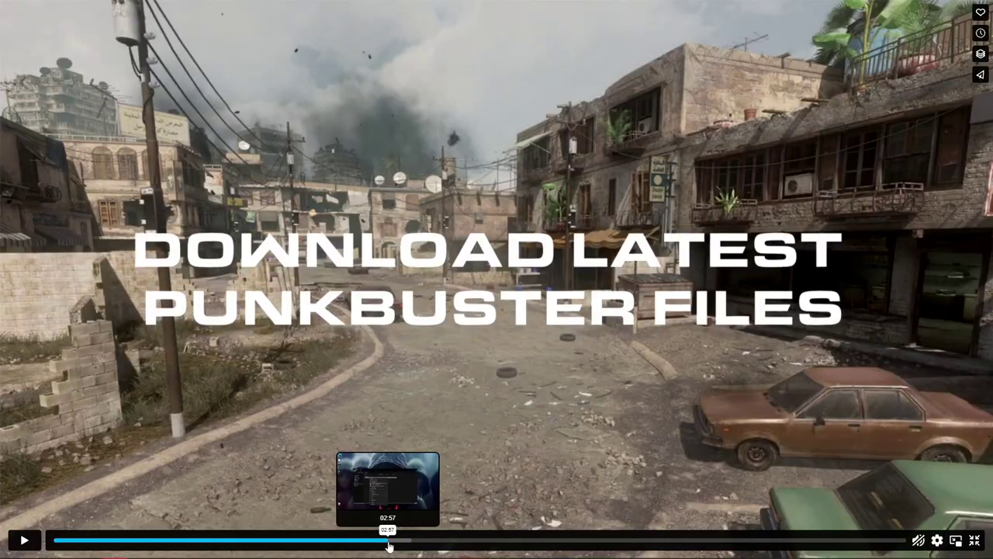
pyautogui.moveTo(388, 545); pyautogui.dragTo(407, 547)
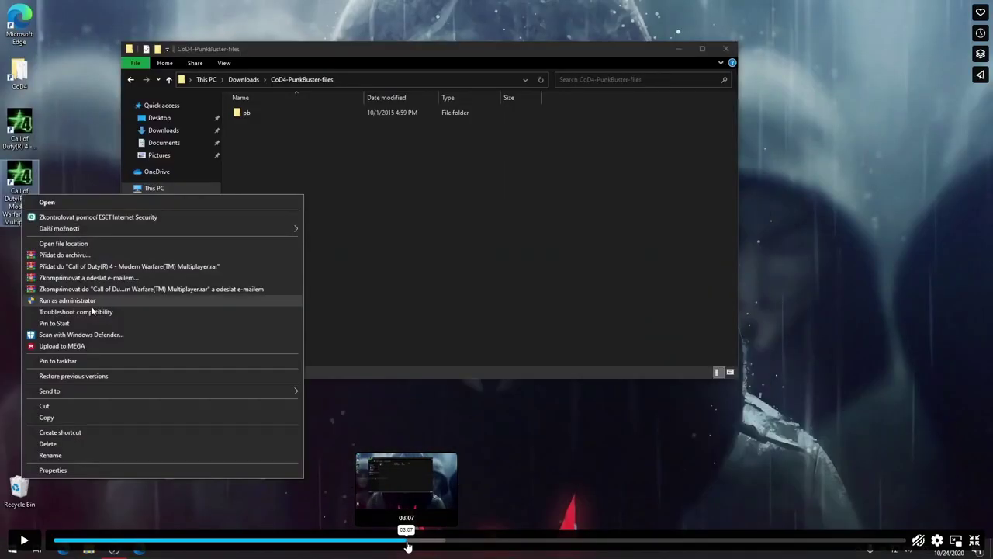
pyautogui.click(974, 541)
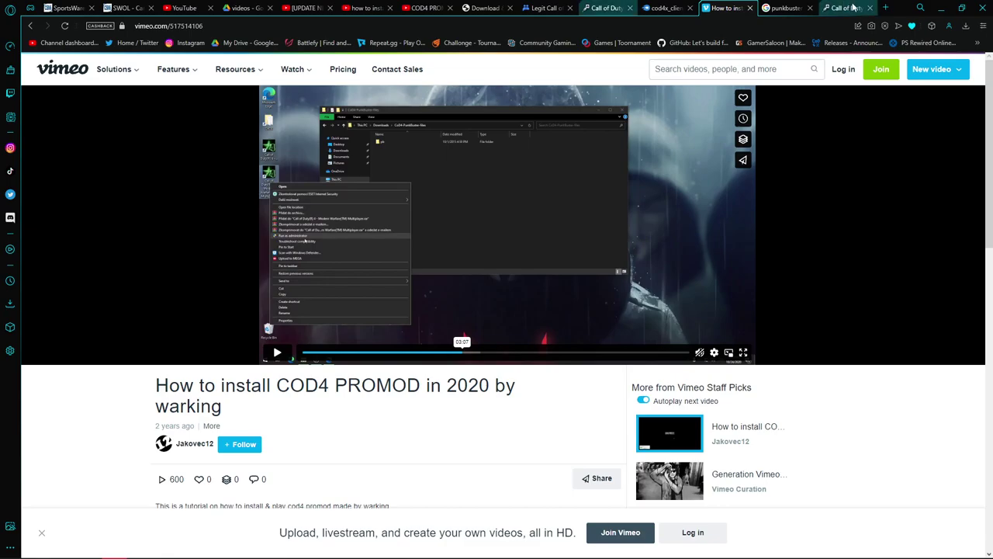
# - Shrink the browser window, switch to File Explorer and open the CoD4-pbfiles folder containing the pb folder
pyautogui.click(962, 14)
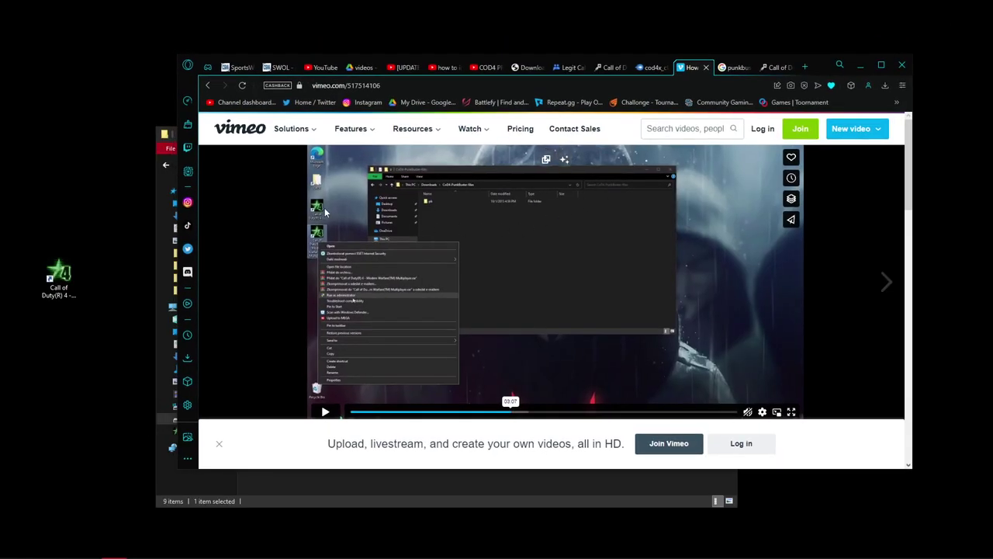
pyautogui.click(283, 486)
pyautogui.click(282, 486)
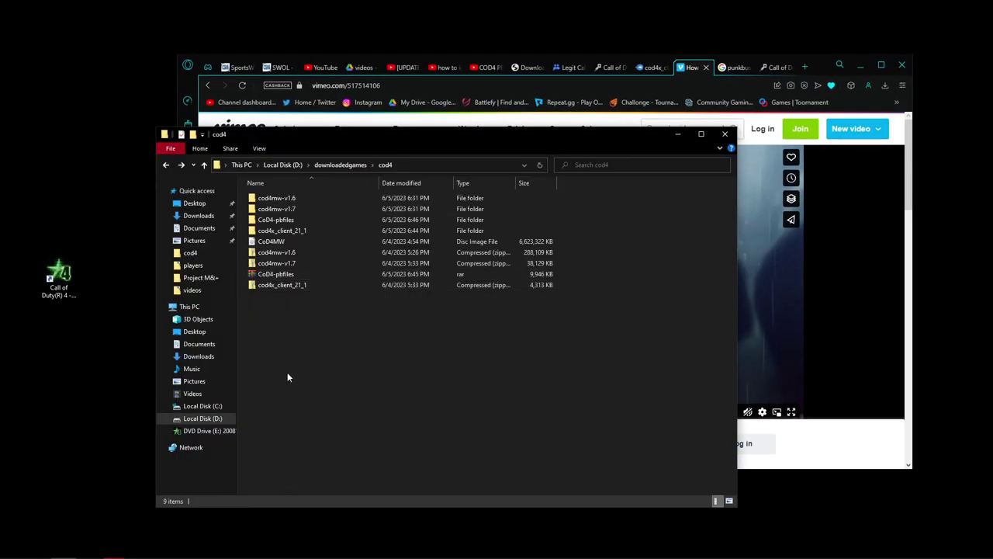
pyautogui.click(318, 219)
pyautogui.doubleClick(318, 219)
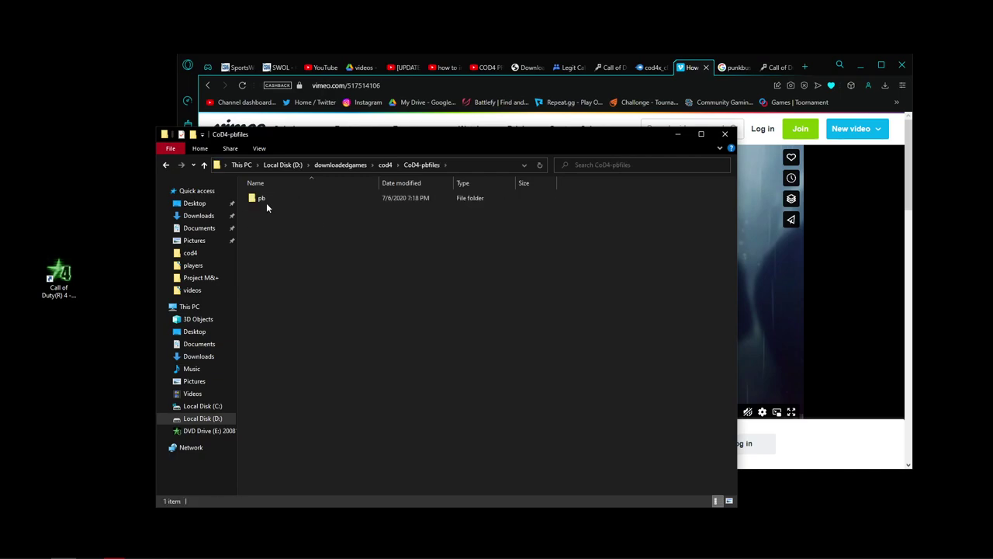
# - Open the file location of the desktop's Call of Duty 4 shortcut and move that window clear of the CoD4-pbfiles window
pyautogui.click(55, 277)
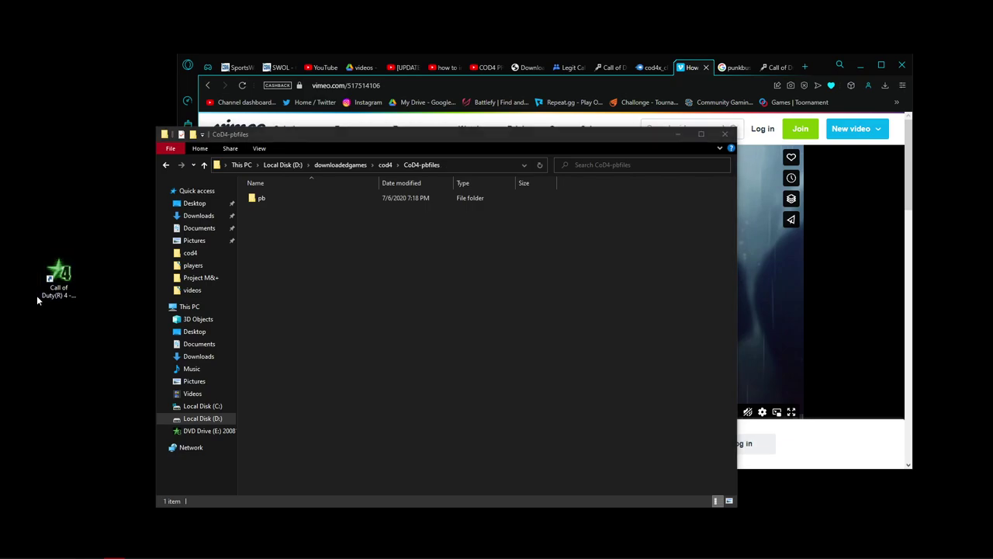
pyautogui.rightClick(45, 289)
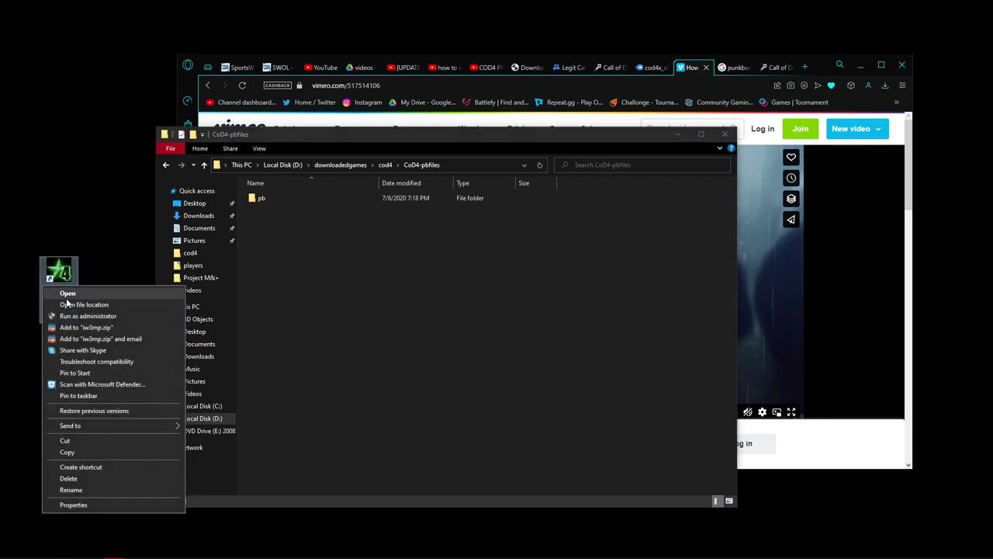
pyautogui.click(74, 304)
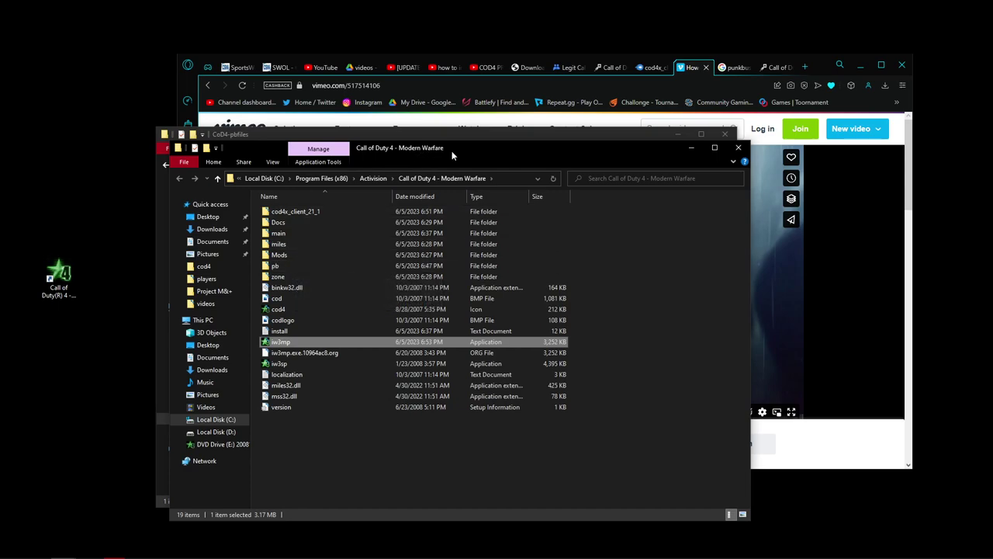
pyautogui.moveTo(452, 147); pyautogui.dragTo(322, 285)
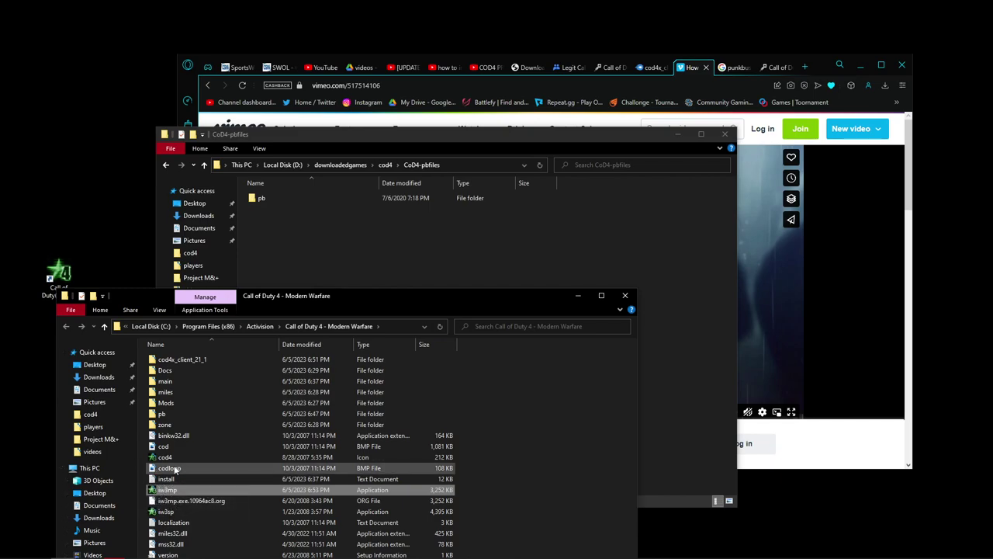
# - Try downloading CoD4-pbfiles.rar from the PB files link in the Vimeo tutorial's description and cancel the download
pyautogui.click(838, 440)
pyautogui.scroll(-5, 466, 388)
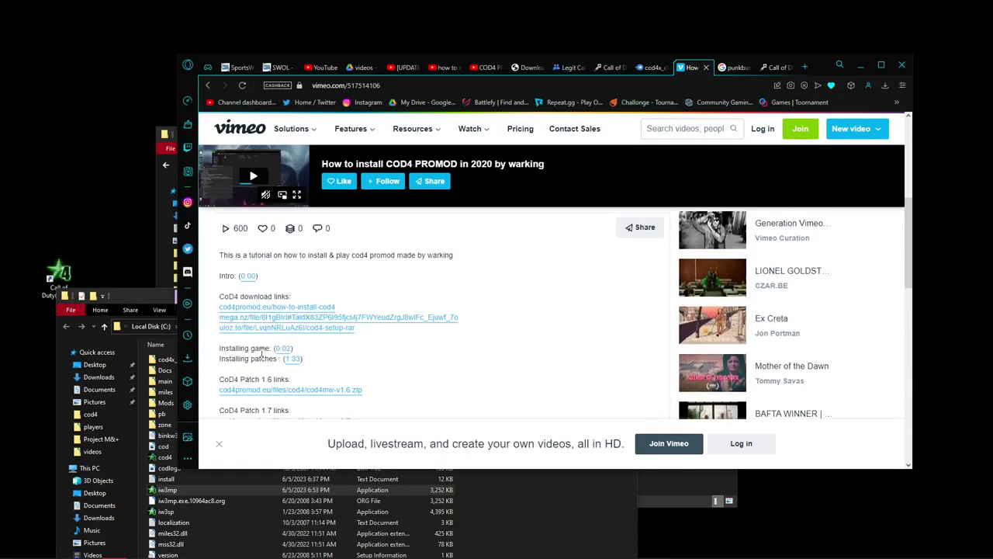
pyautogui.scroll(-1, 263, 357)
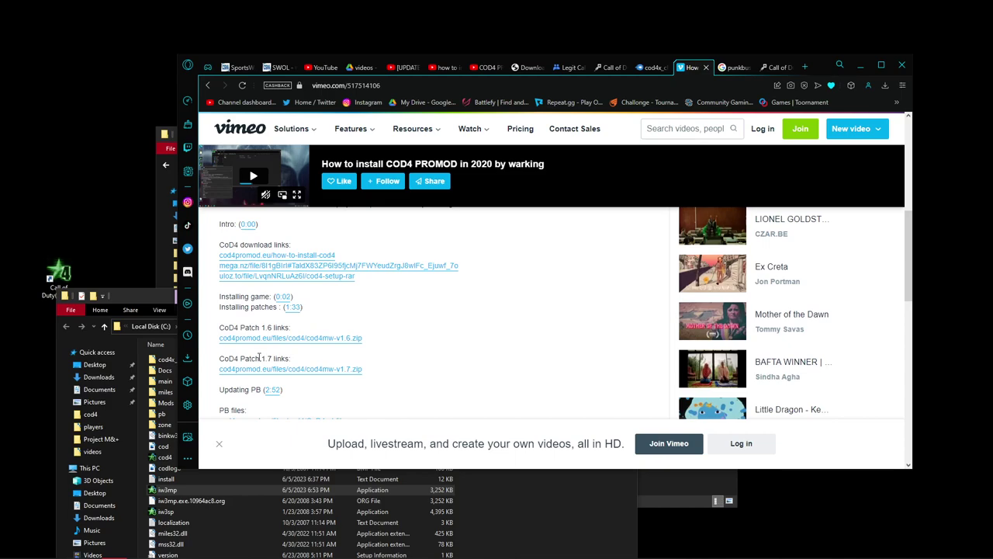
pyautogui.scroll(1, 266, 358)
pyautogui.scroll(-3, 272, 342)
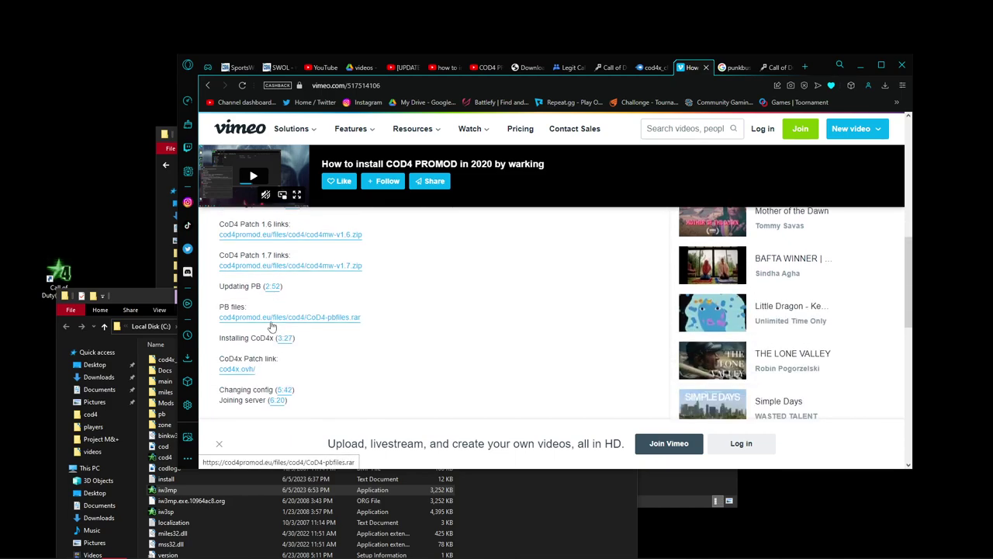
pyautogui.click(272, 320)
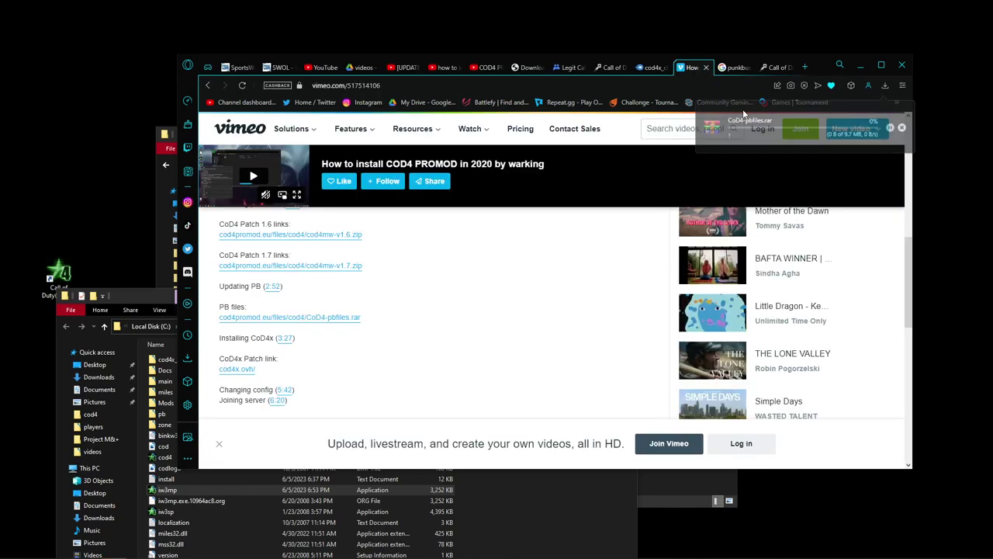
pyautogui.click(901, 127)
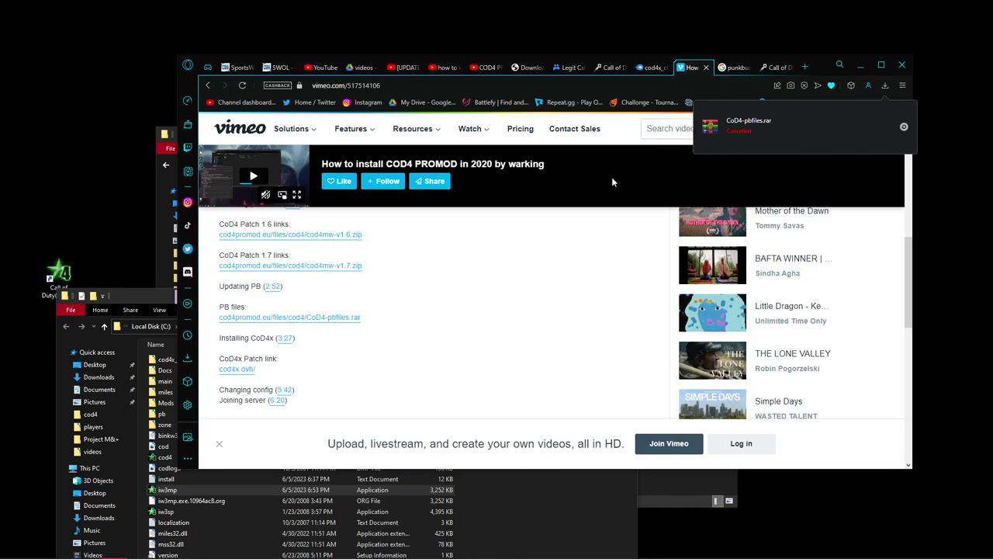
# - Go to the PingPerfect Punkbuster setup guide and close its tab
pyautogui.click(736, 67)
pyautogui.click(774, 68)
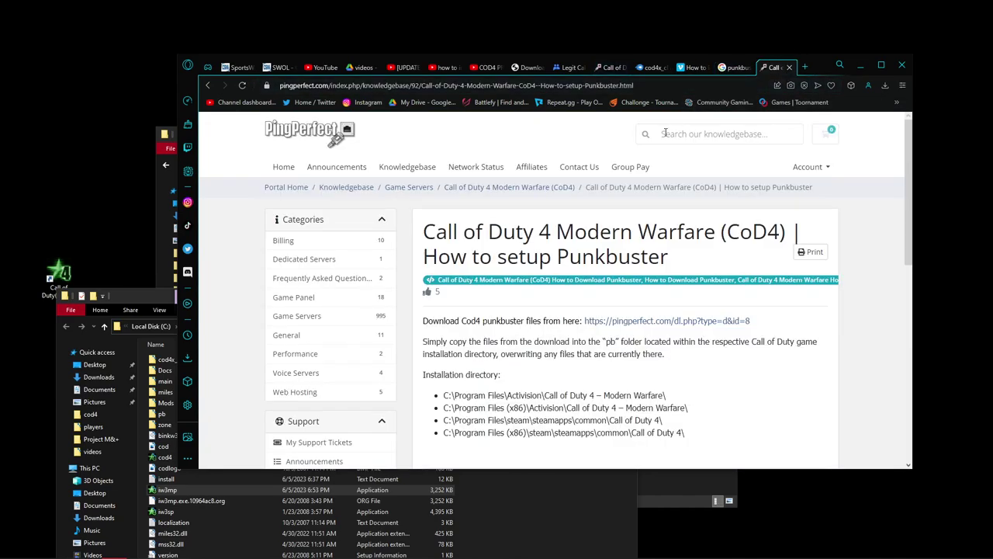
pyautogui.click(789, 67)
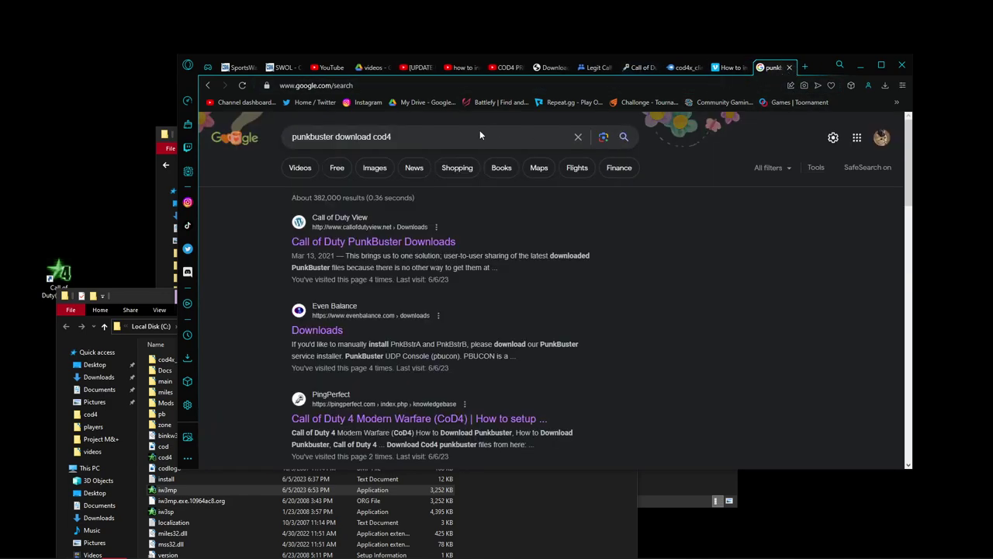
# - Move the Call of Duty 4 - Modern Warfare folder window higher and bring it in front of the Vimeo tutorial page
pyautogui.click(153, 297)
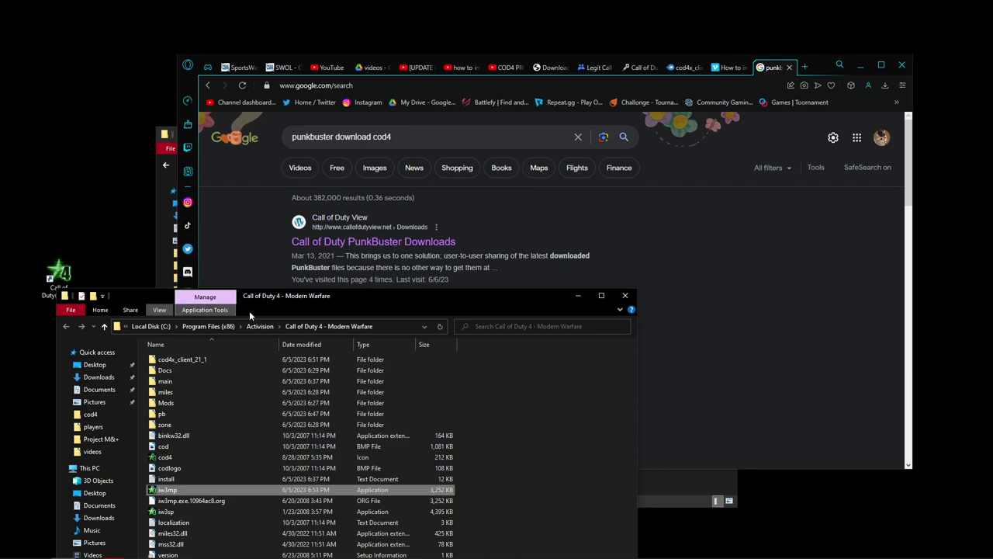
pyautogui.moveTo(451, 302); pyautogui.dragTo(490, 201)
pyautogui.click(730, 67)
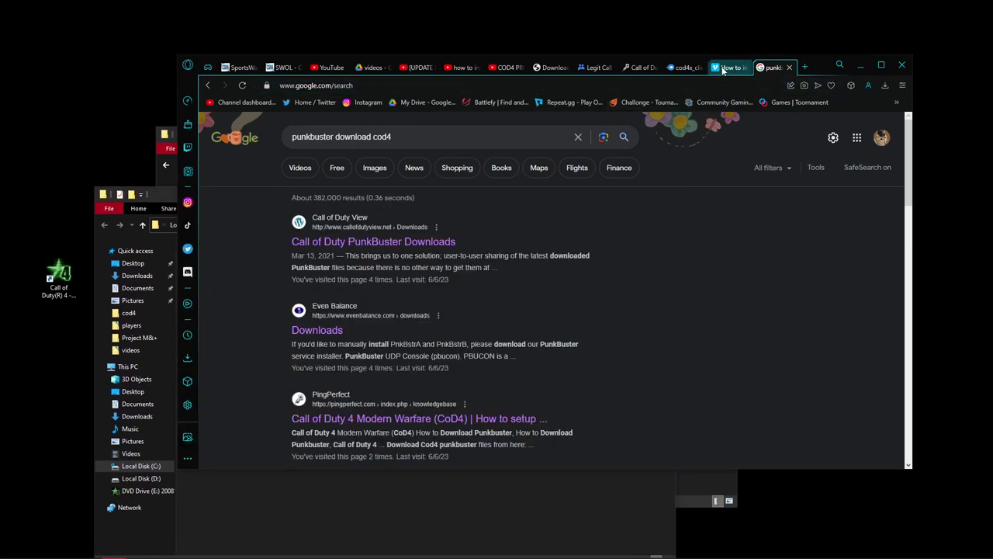
pyautogui.scroll(1, 302, 344)
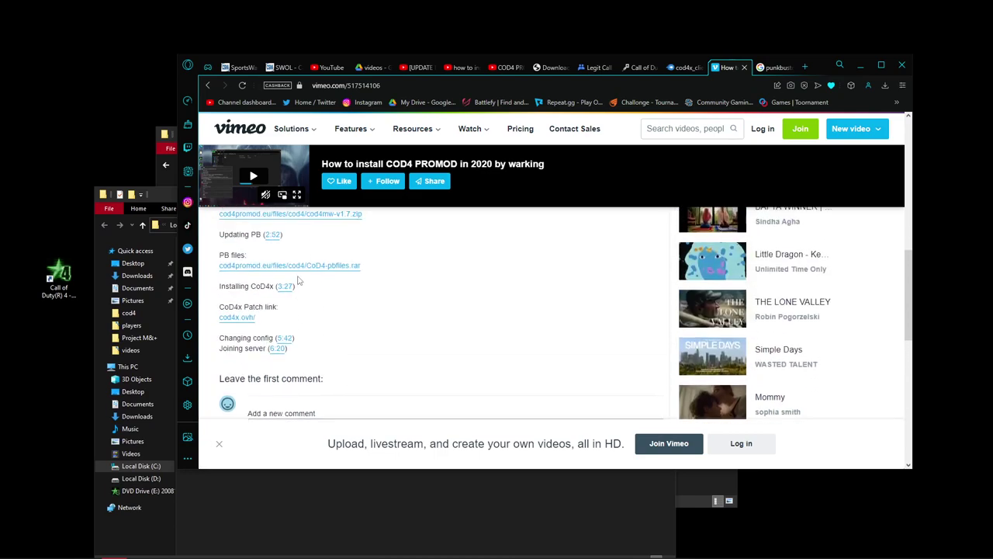
pyautogui.click(161, 196)
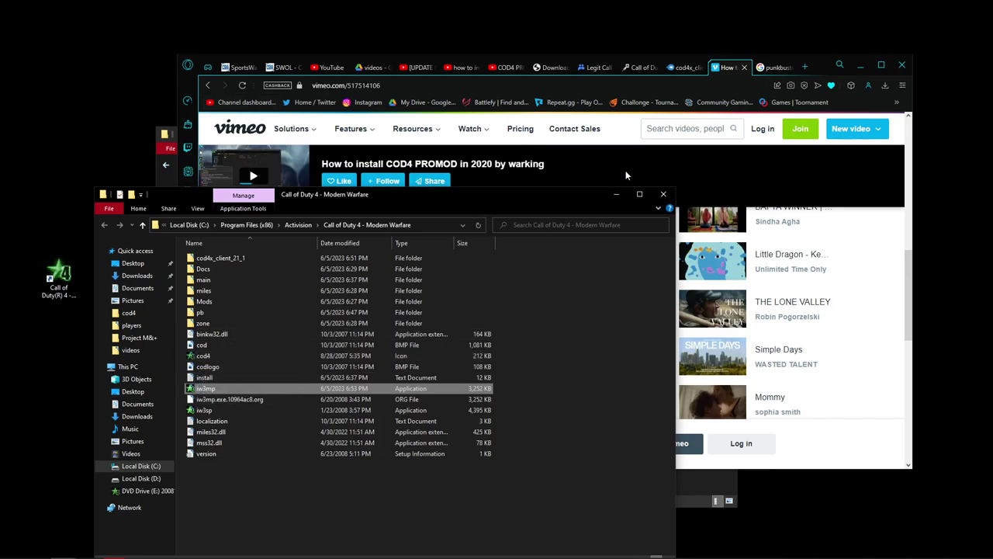
# - Skip the Vimeo tutorial to the CoDX patch section at 03:31 and return to the Call of Duty 4 - Modern Warfare folder
pyautogui.click(776, 189)
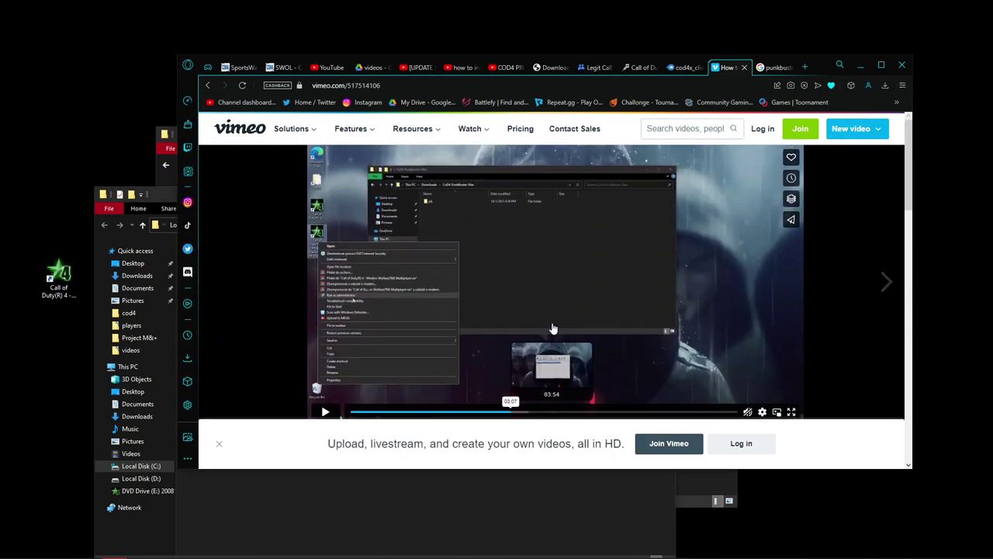
pyautogui.click(533, 413)
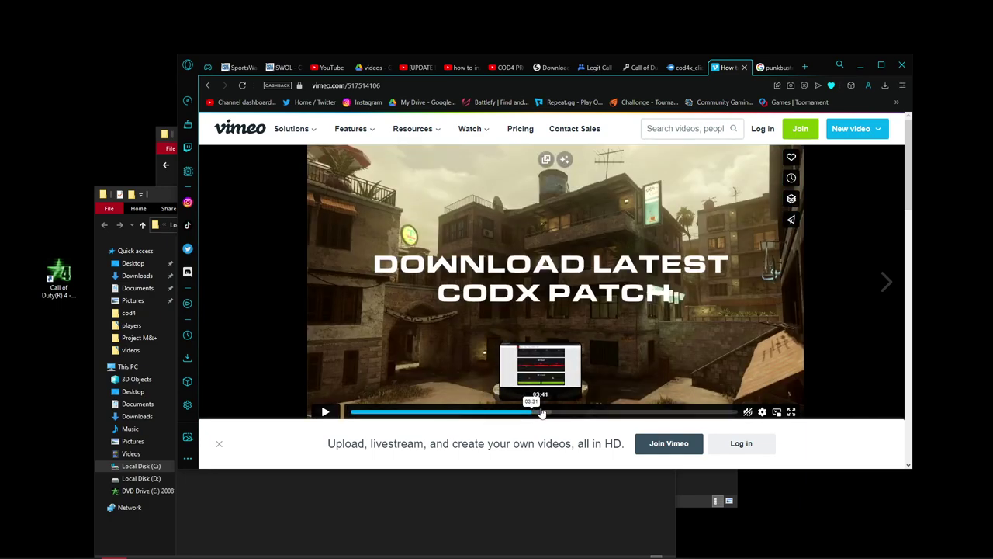
pyautogui.click(389, 508)
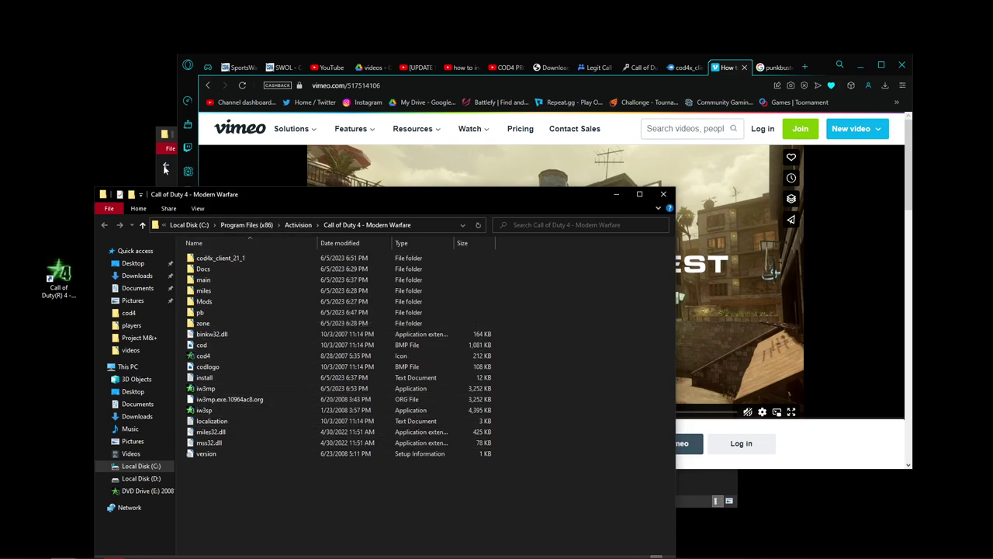
# - Go to the CoD4X Community patch instructions in the cod4promod.eu install guide and maximize the browser
pyautogui.click(553, 67)
pyautogui.scroll(-1, 510, 269)
pyautogui.scroll(-3, 509, 269)
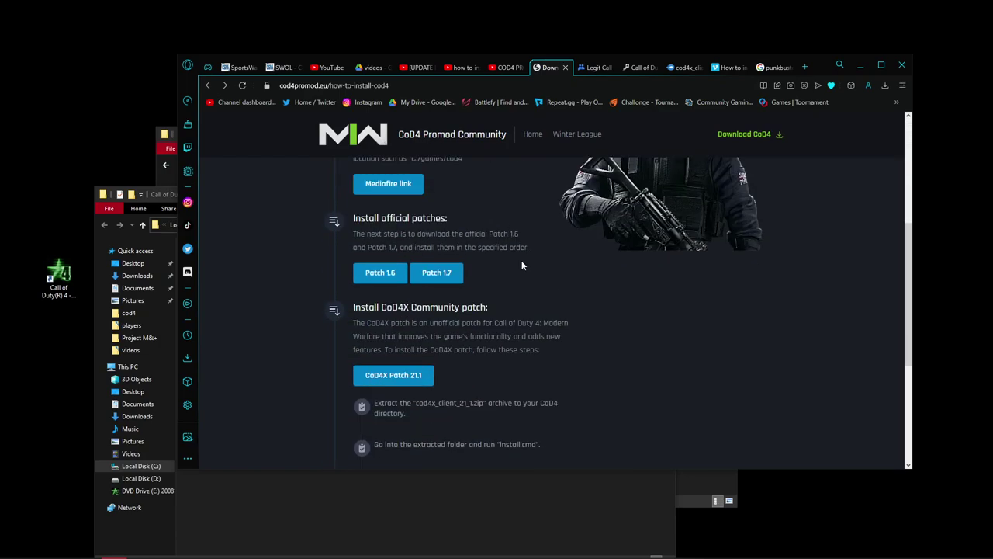
pyautogui.click(879, 65)
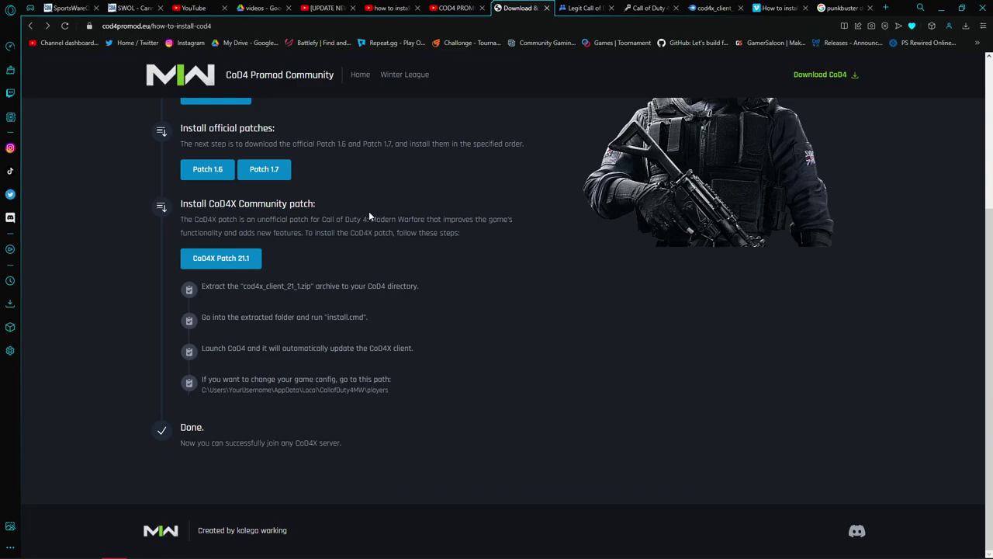
# - Go up to the downloaded cod4 folder and compare its cod4x_client_21_1 folder with the contents of the game folder
pyautogui.hotkey('alt', 'Tab')
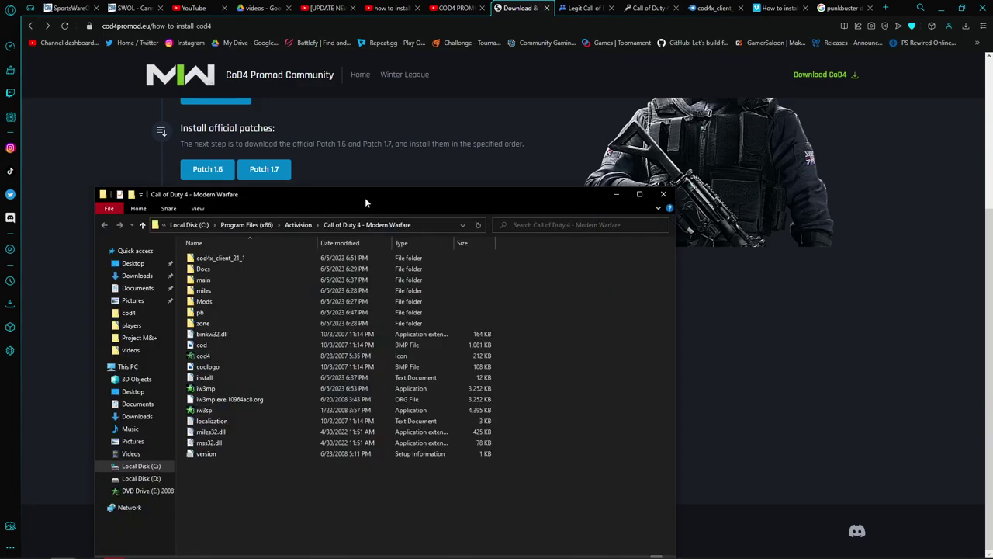
pyautogui.hotkey('alt', 'Tab')
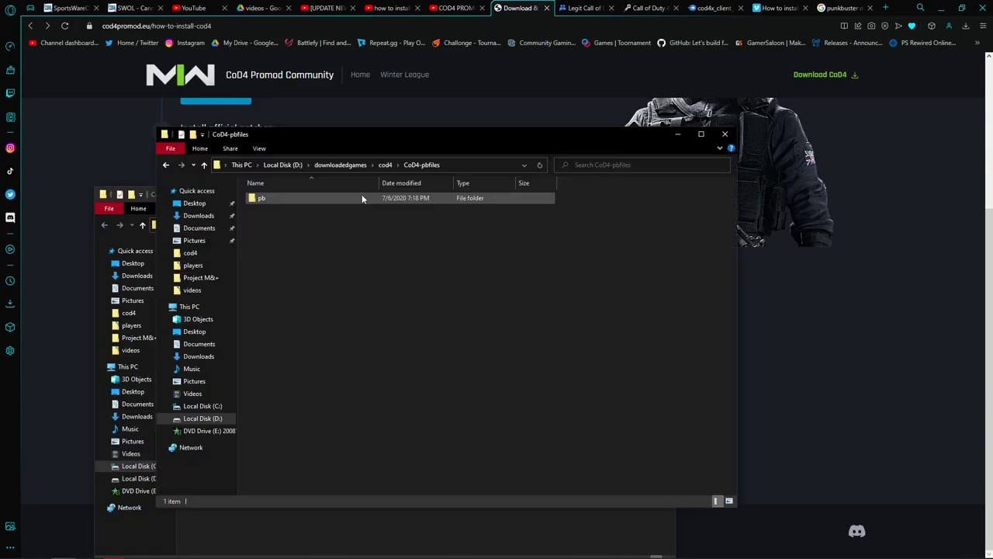
pyautogui.hotkey('alt', 'Up')
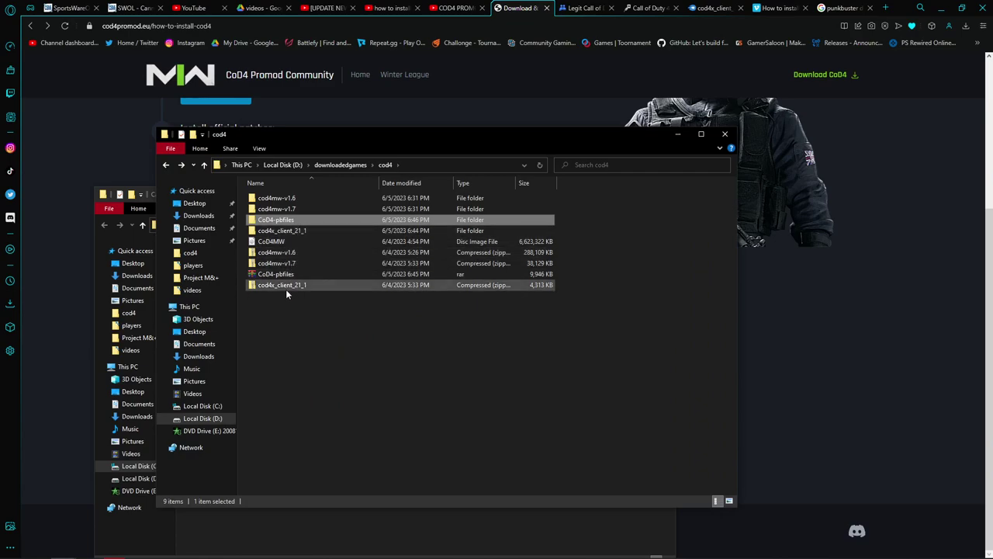
pyautogui.moveTo(293, 231); pyautogui.dragTo(263, 523)
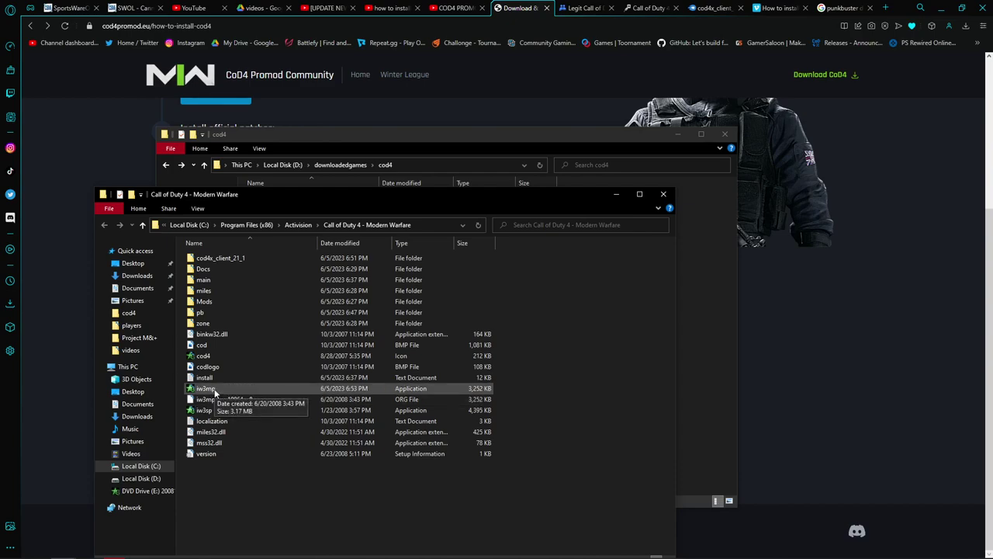
# - Clear all open windows off the desktop and launch Call of Duty 4 from its desktop shortcut
pyautogui.click(662, 194)
pyautogui.click(725, 135)
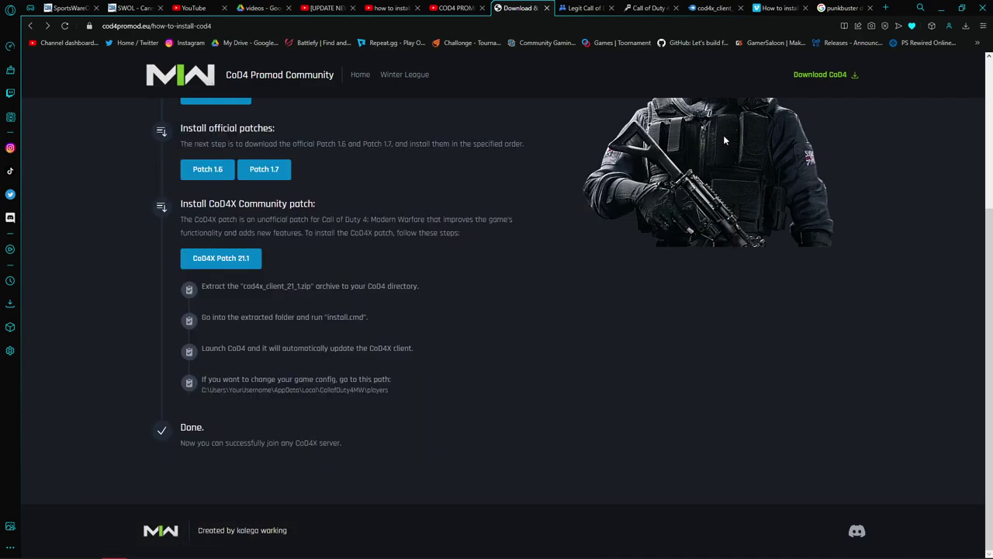
pyautogui.click(940, 8)
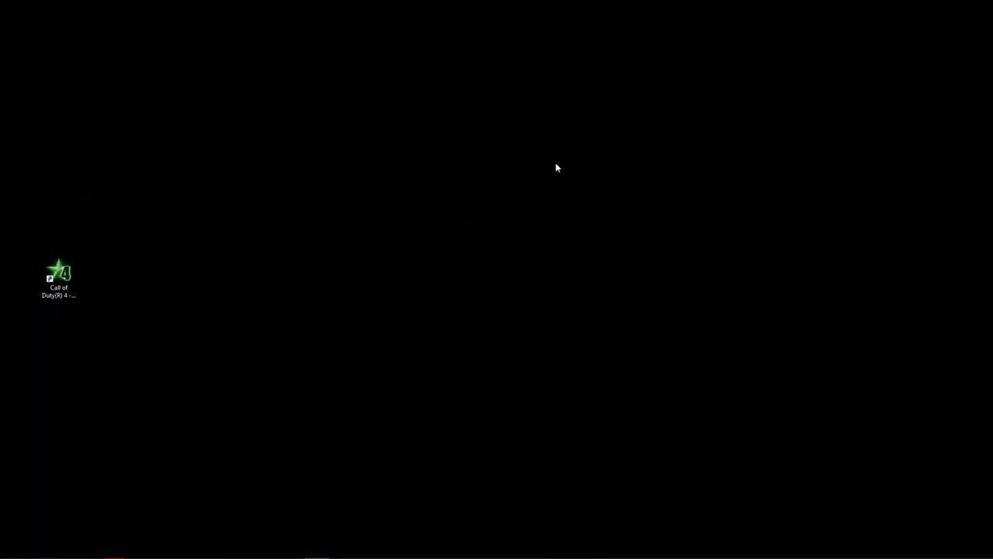
pyautogui.doubleClick(58, 273)
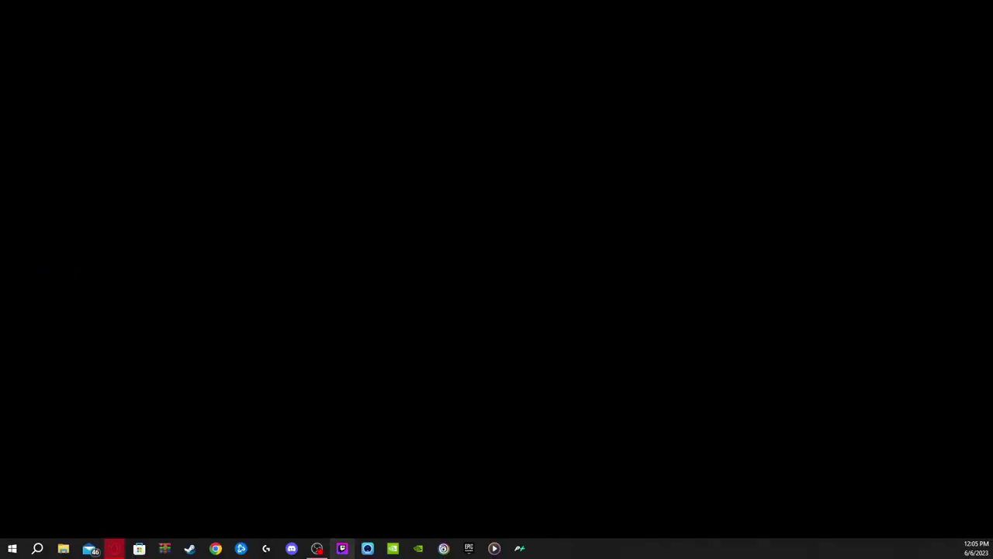
# - Switch back to the Opera browser and close the punkbuster Google search tab
pyautogui.click(114, 548)
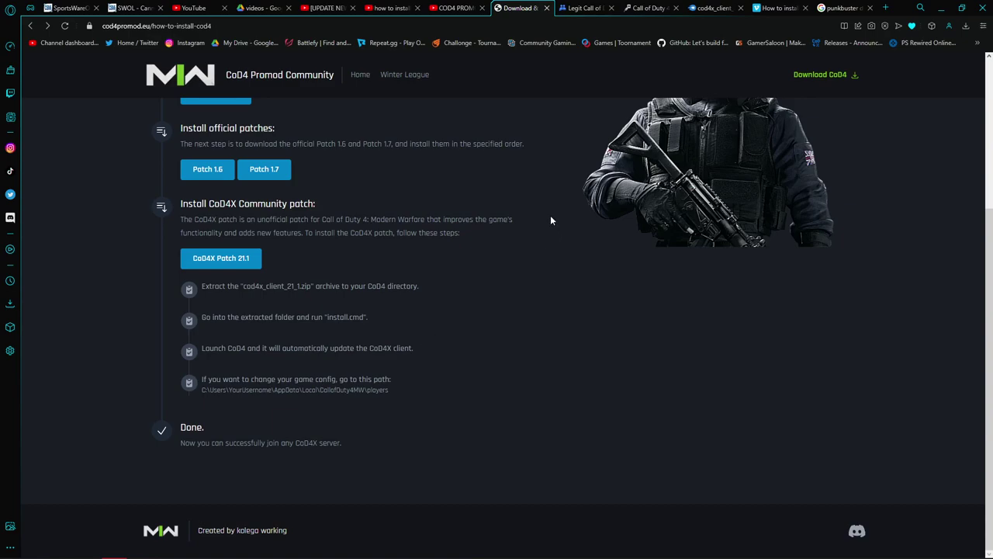
pyautogui.click(838, 8)
pyautogui.click(871, 8)
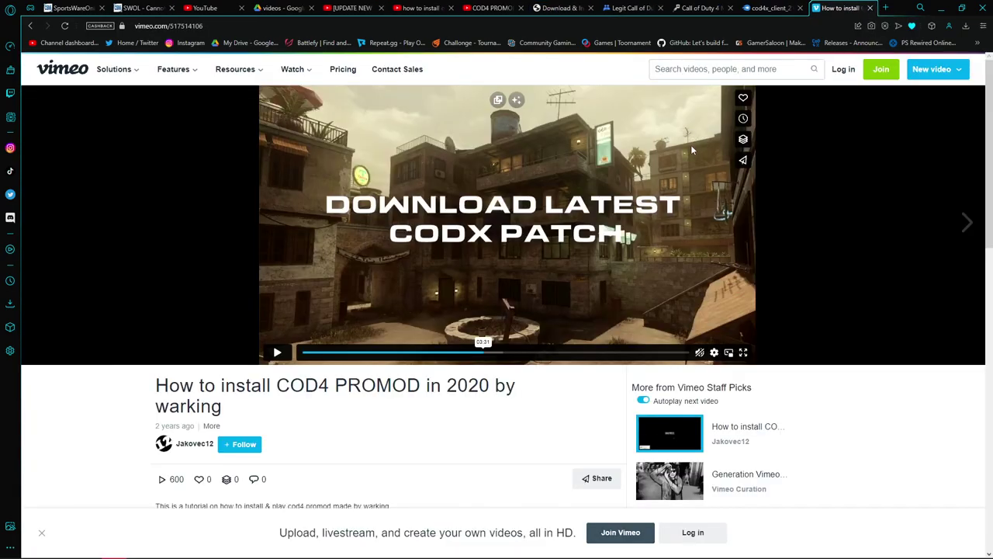
# - Review the download, patch and PB file links in the Vimeo tutorial's description
pyautogui.scroll(-1, 693, 148)
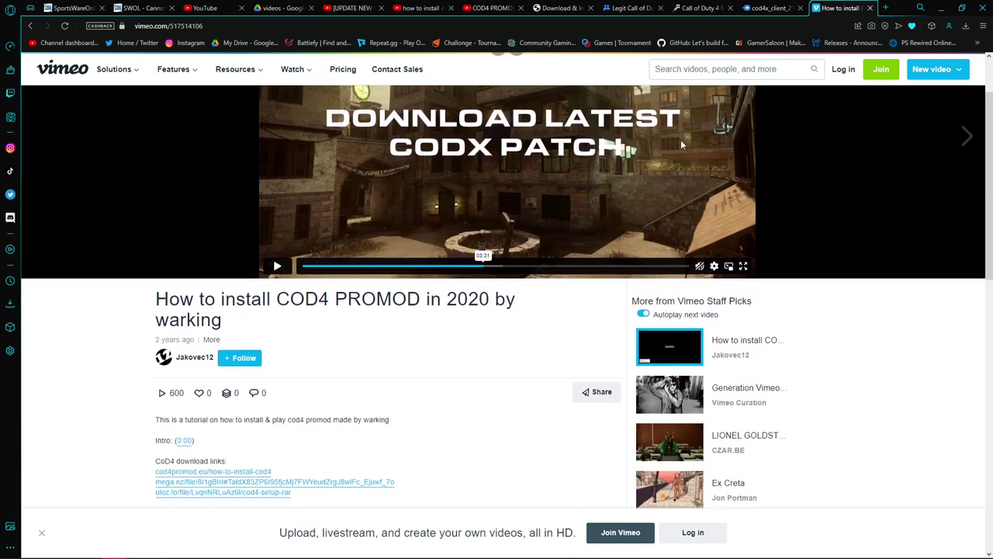
pyautogui.scroll(-3, 703, 202)
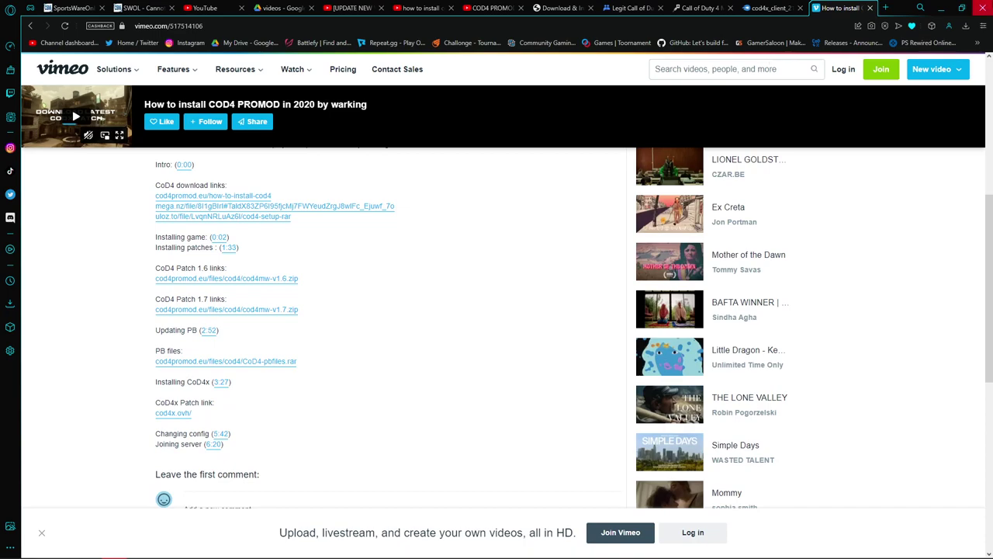
pyautogui.click(950, 6)
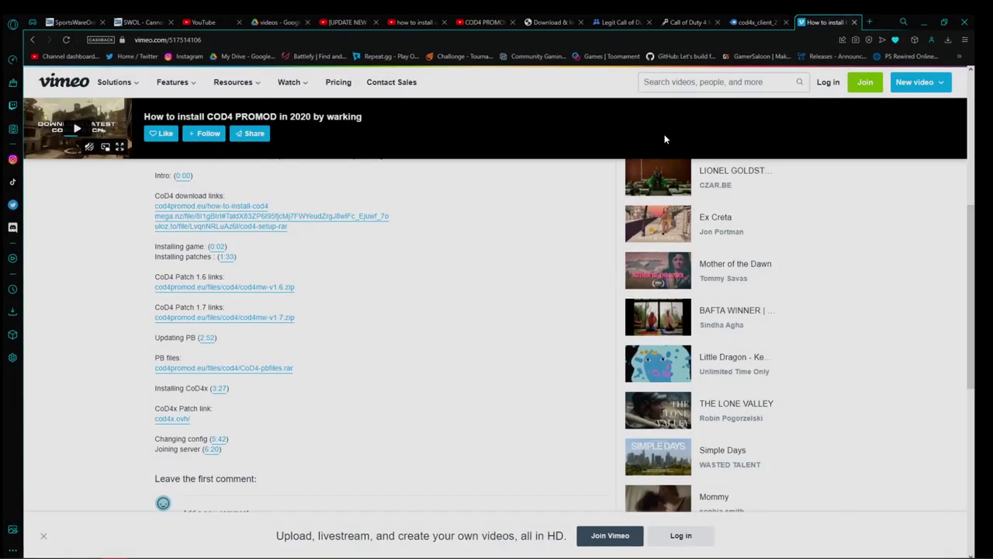
# - Skip the Vimeo tutorial to about 04:27, pause it at 04:29 and examine the iw3mp update dialog in full screen
pyautogui.scroll(5, 665, 137)
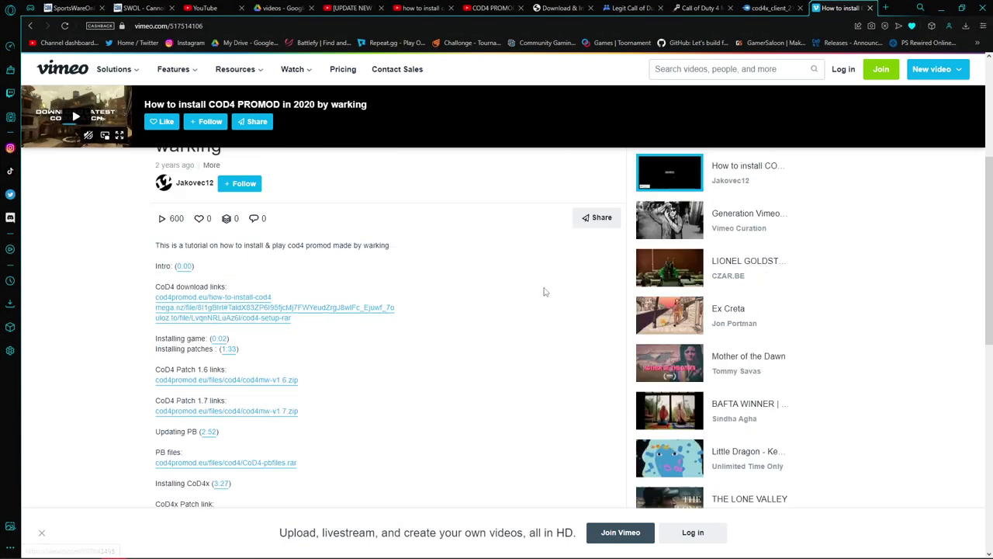
pyautogui.moveTo(506, 342); pyautogui.dragTo(529, 350)
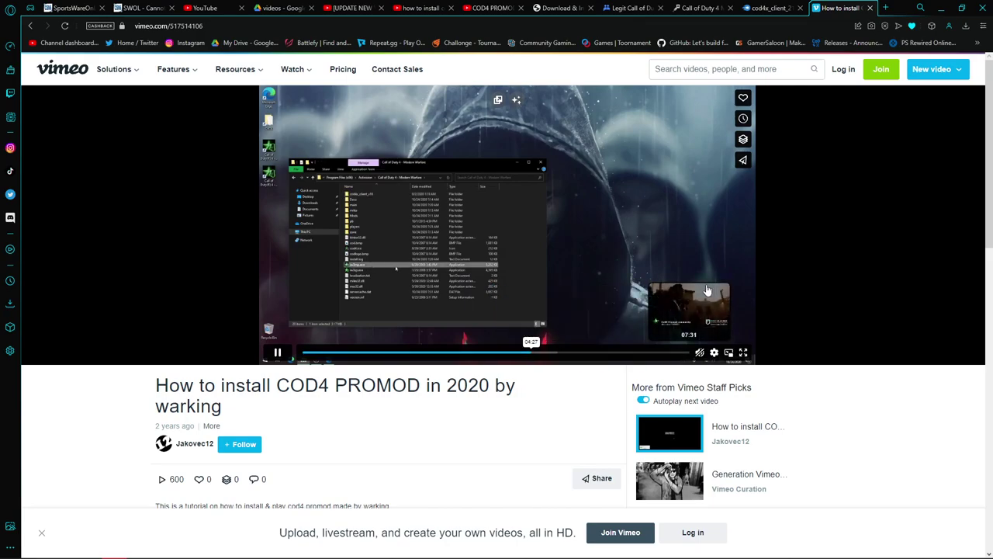
pyautogui.press('space')
pyautogui.click(745, 353)
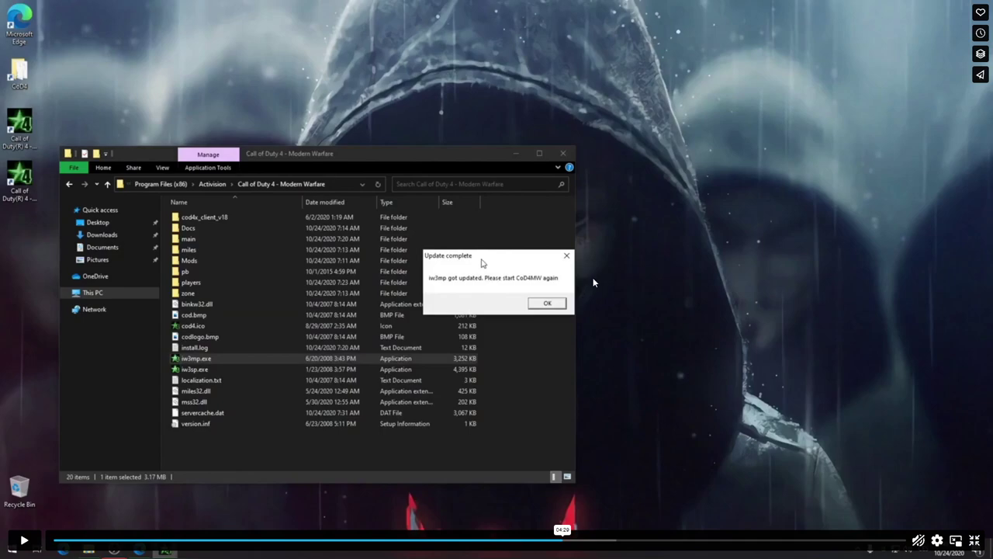
pyautogui.click(975, 540)
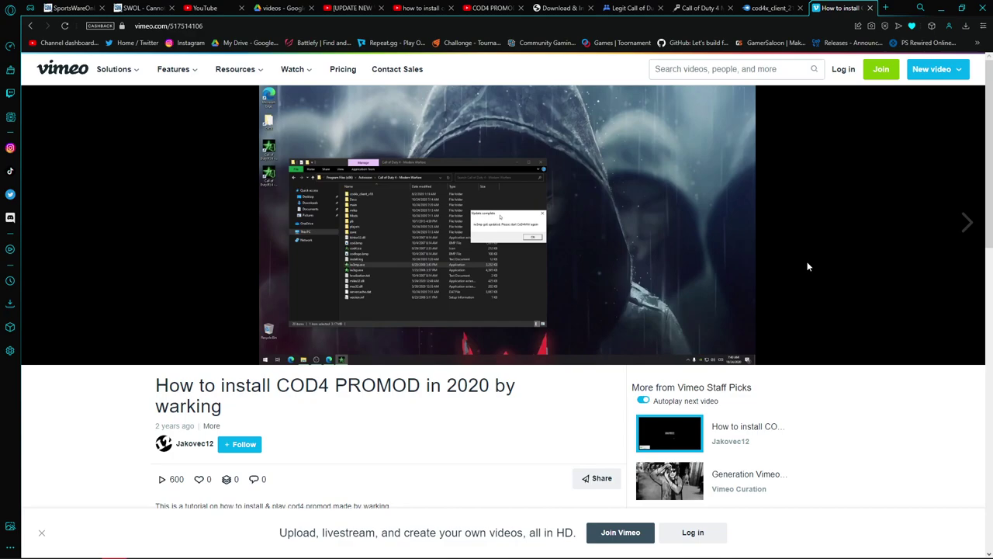
pyautogui.moveTo(929, 225)
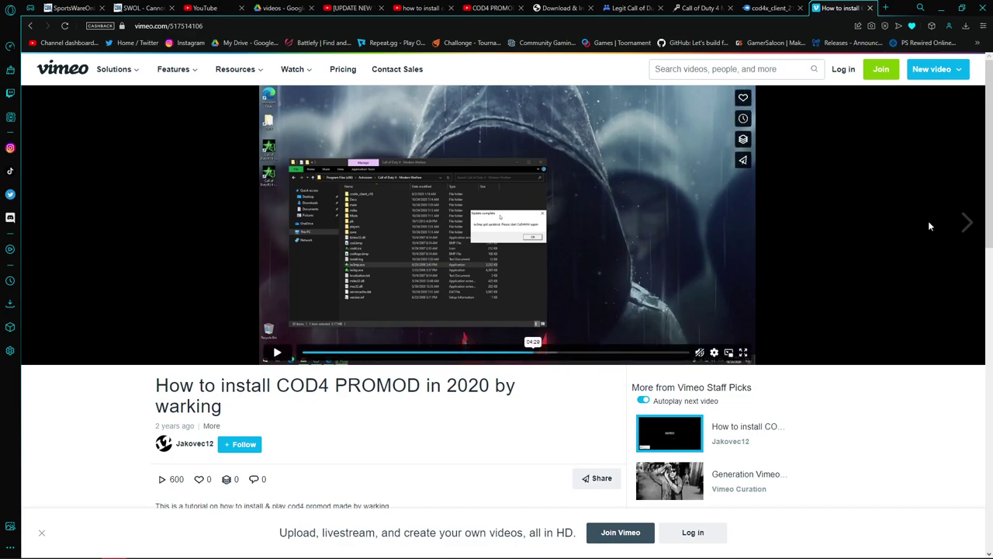
pyautogui.click(743, 352)
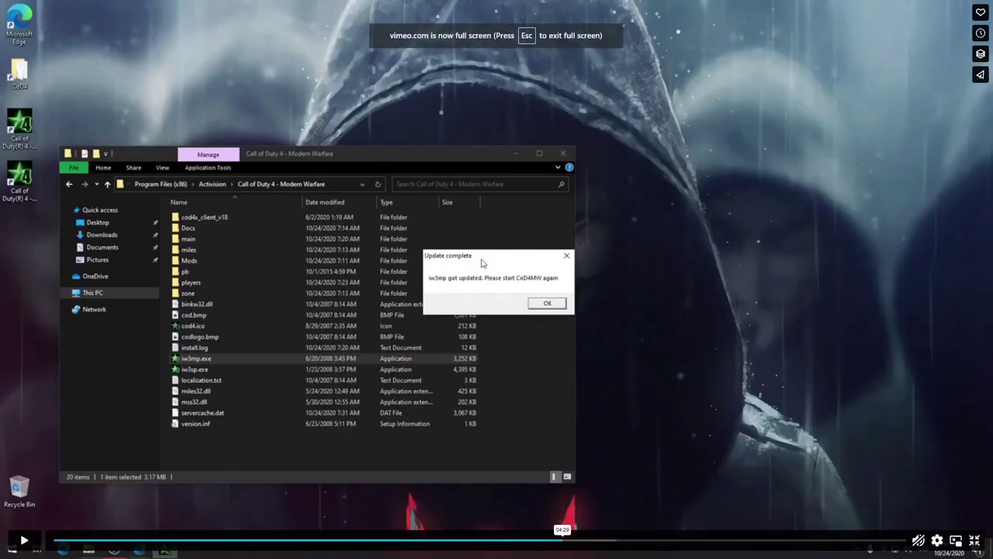
pyautogui.click(975, 540)
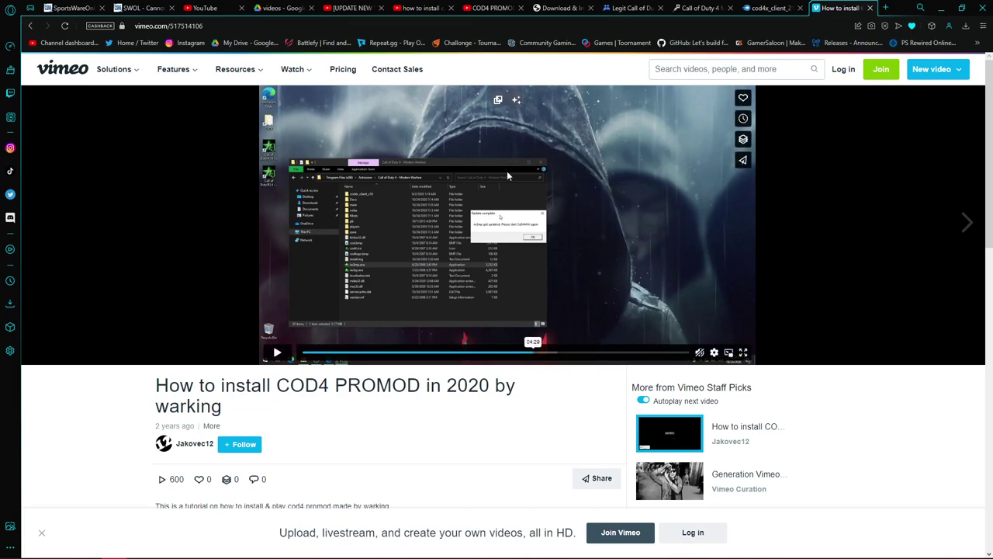
# - Look through the links in the description of the COD4 PROMOD BEST OF 2022 YouTube video
pyautogui.click(942, 10)
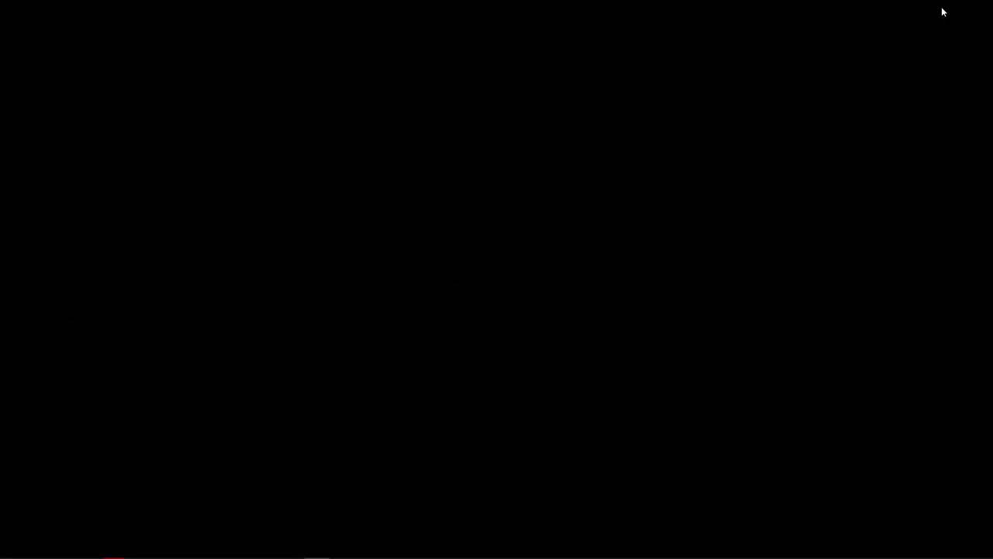
pyautogui.hotkey('alt', 'Tab')
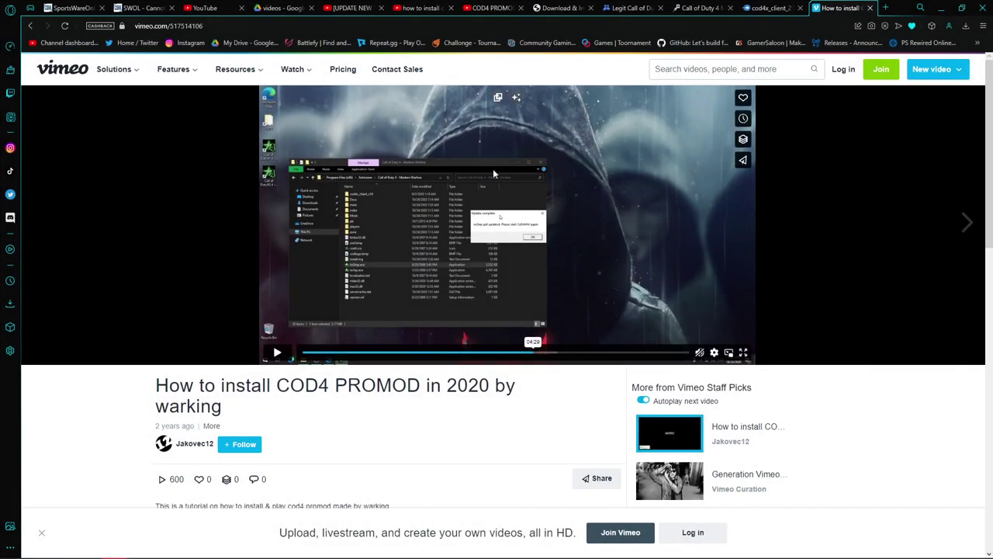
pyautogui.click(497, 8)
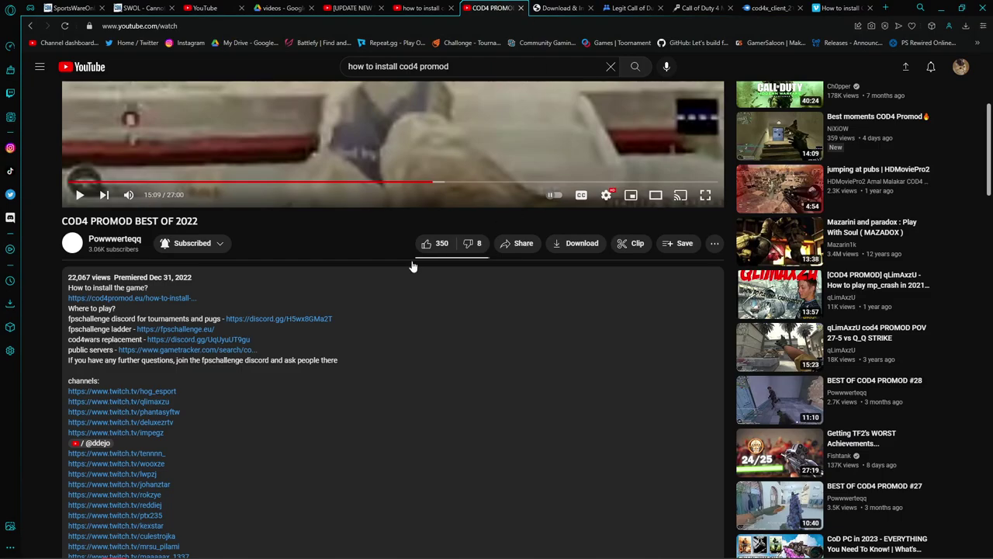
pyautogui.scroll(-2, 273, 321)
pyautogui.scroll(-5, 140, 336)
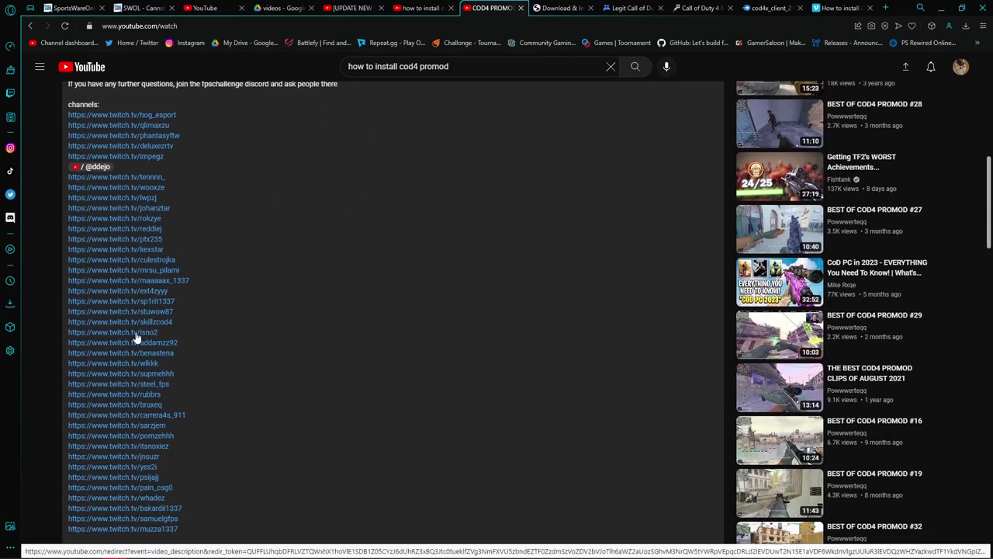
pyautogui.scroll(10, 140, 336)
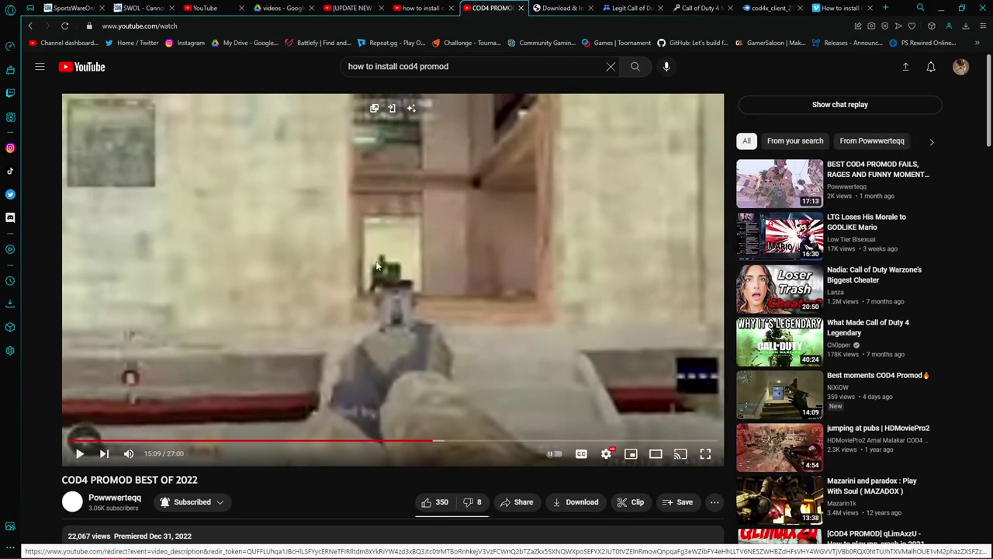
# - Check the Google Groups and PingPerfect Punkbuster pages and close the PingPerfect tab
pyautogui.click(631, 7)
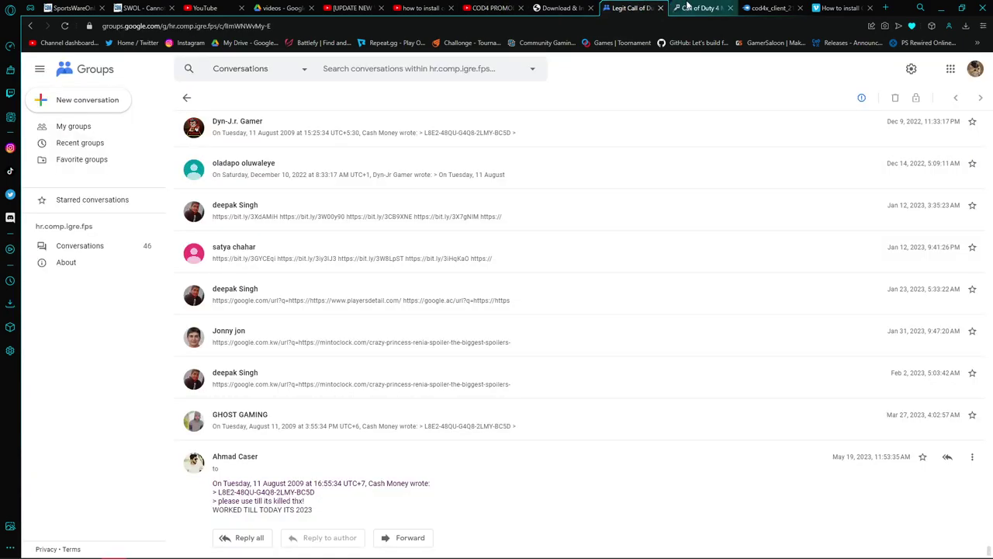
pyautogui.click(686, 8)
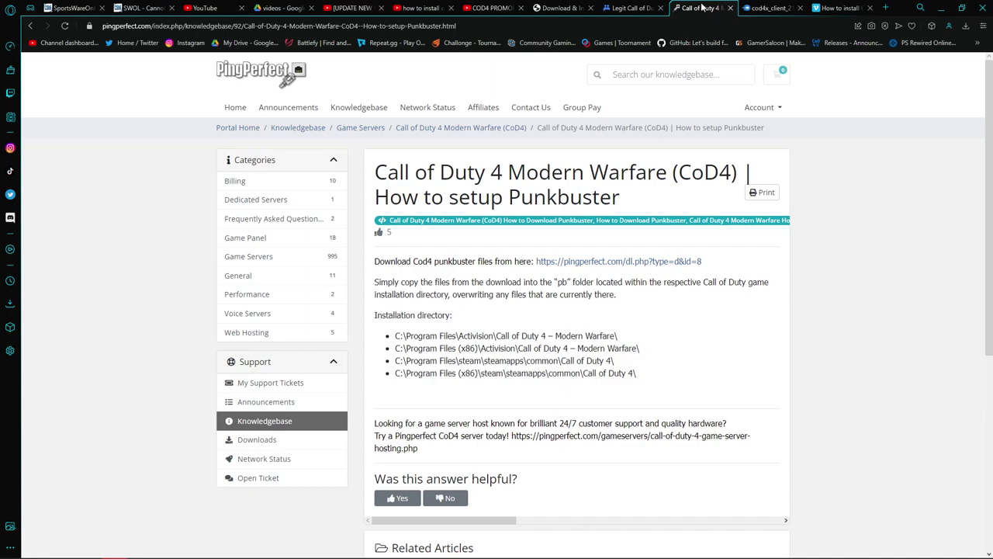
pyautogui.click(731, 9)
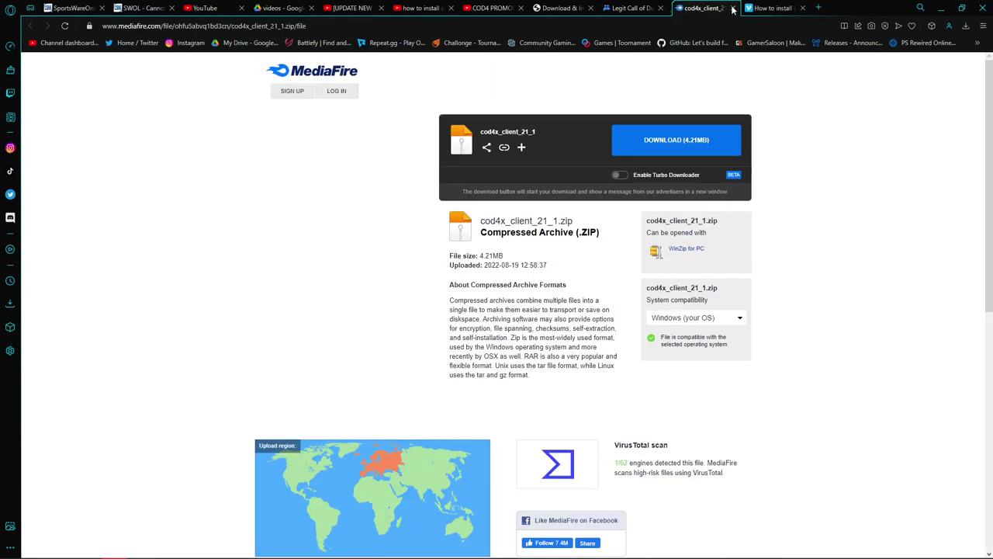
# - Check the Vimeo and MediaFire tabs and return to the Legit Call of Duty conversation in Google Groups
pyautogui.click(776, 8)
pyautogui.click(742, 8)
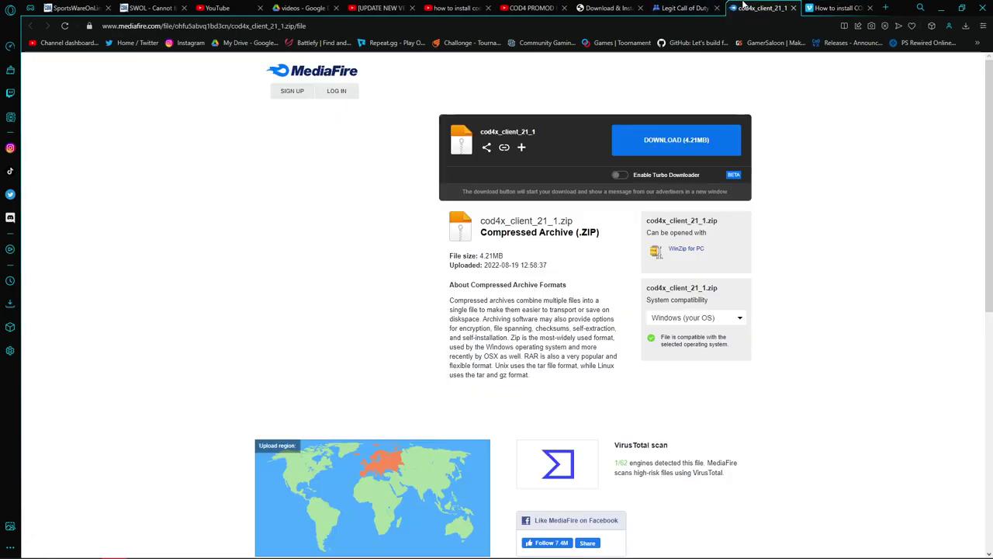
pyautogui.click(685, 8)
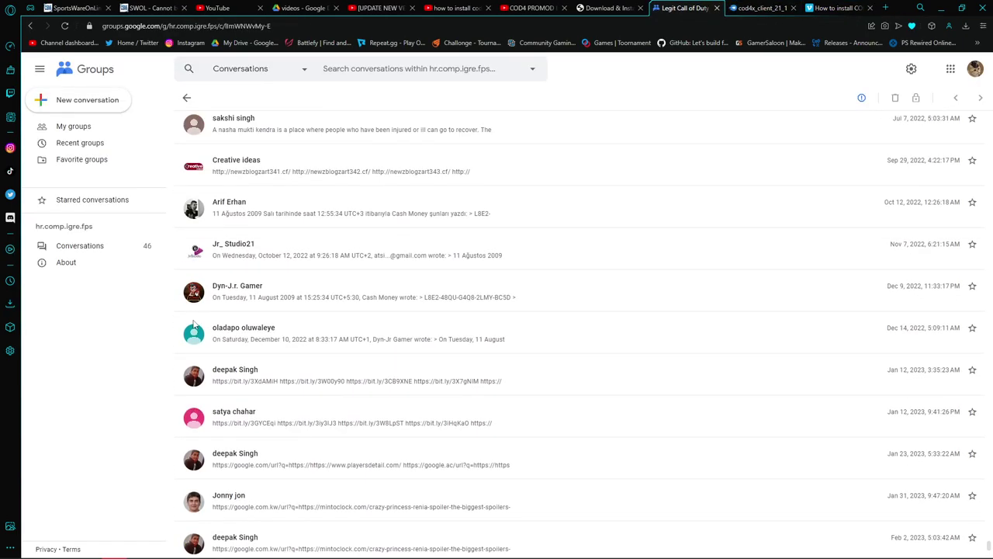